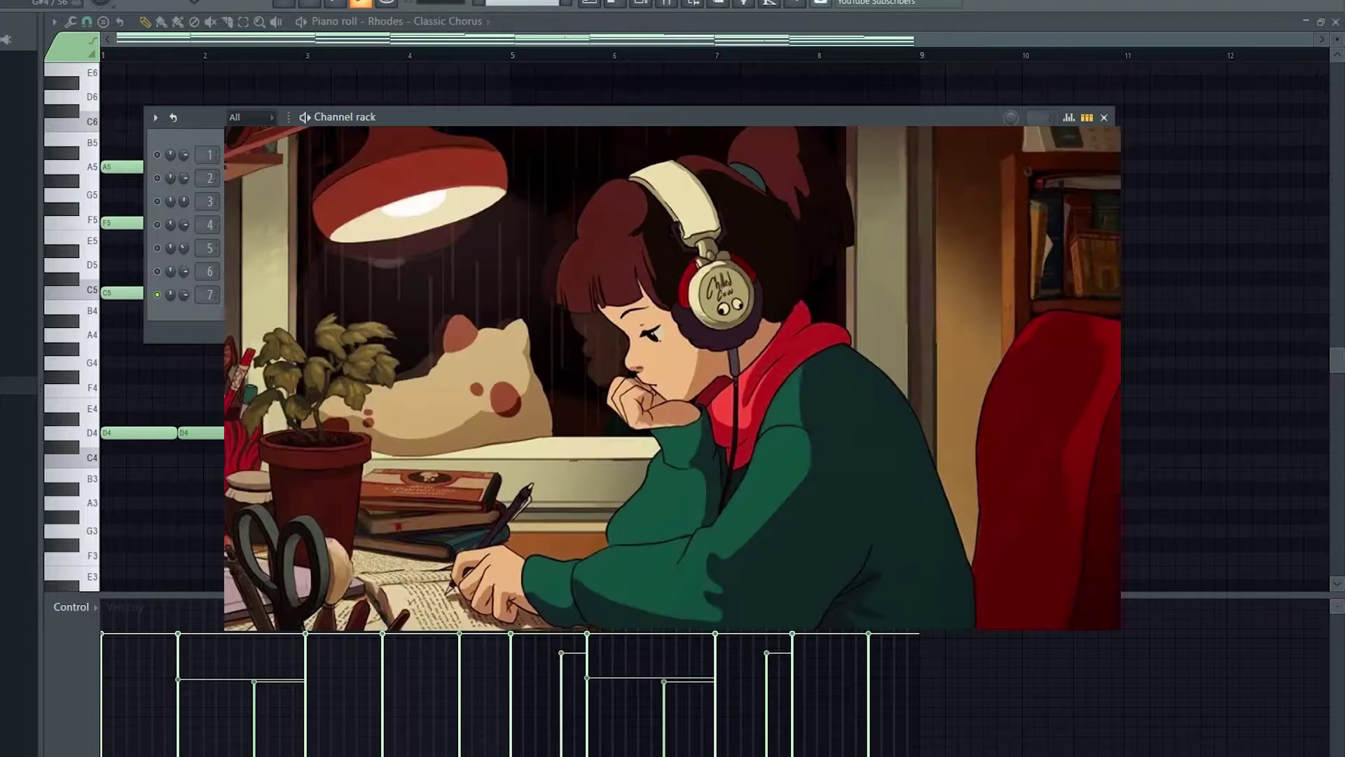
Step: Open the Rhodes - Classic Chorus channel's sample settings to view its waveform
left_click(608, 4)
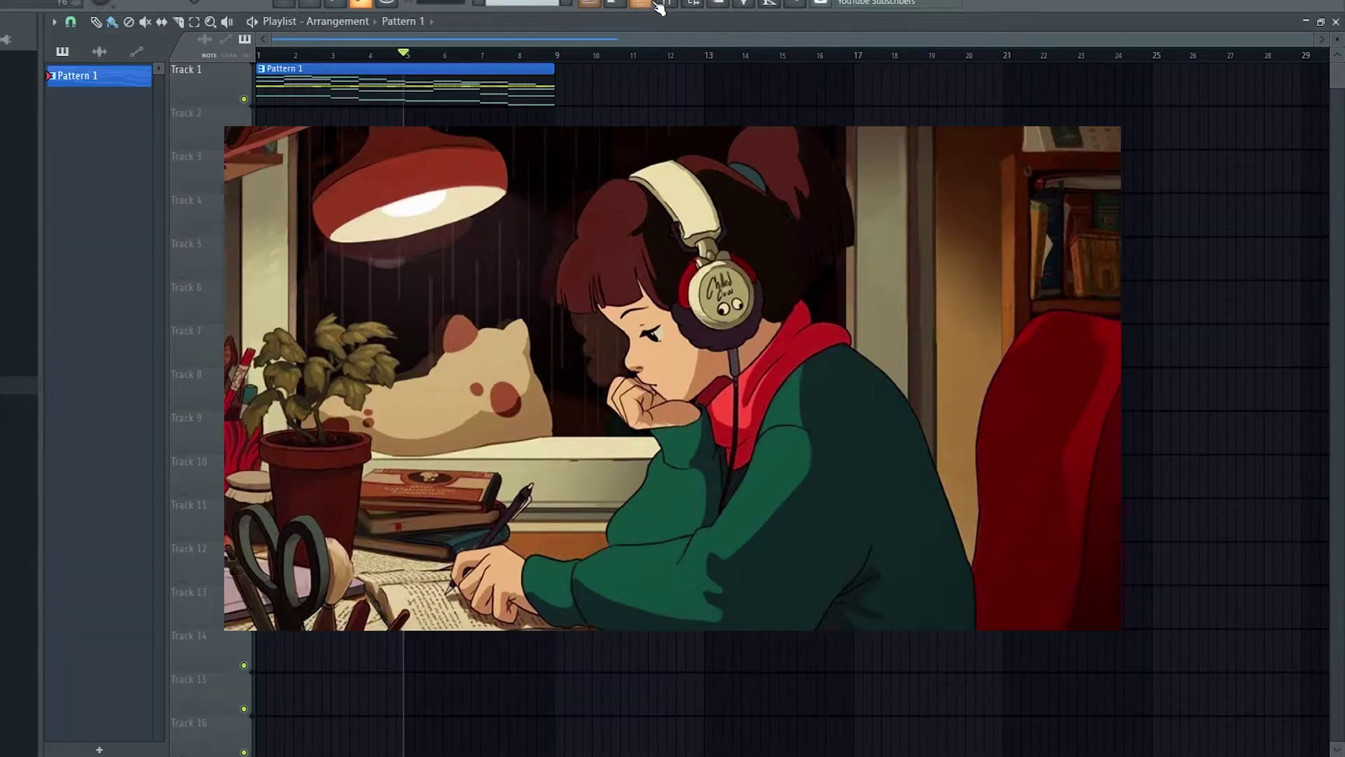
left_click(622, 3)
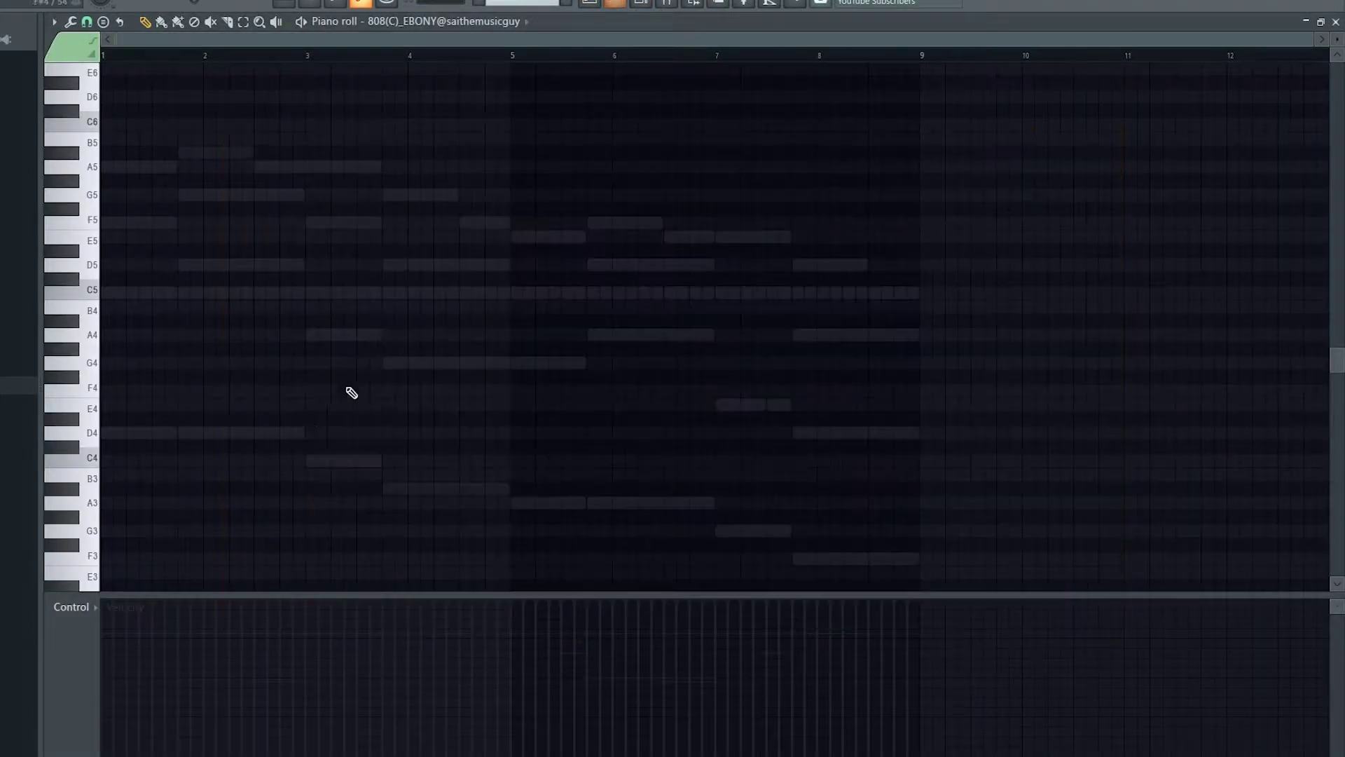
left_click(640, 8)
left_click(265, 303)
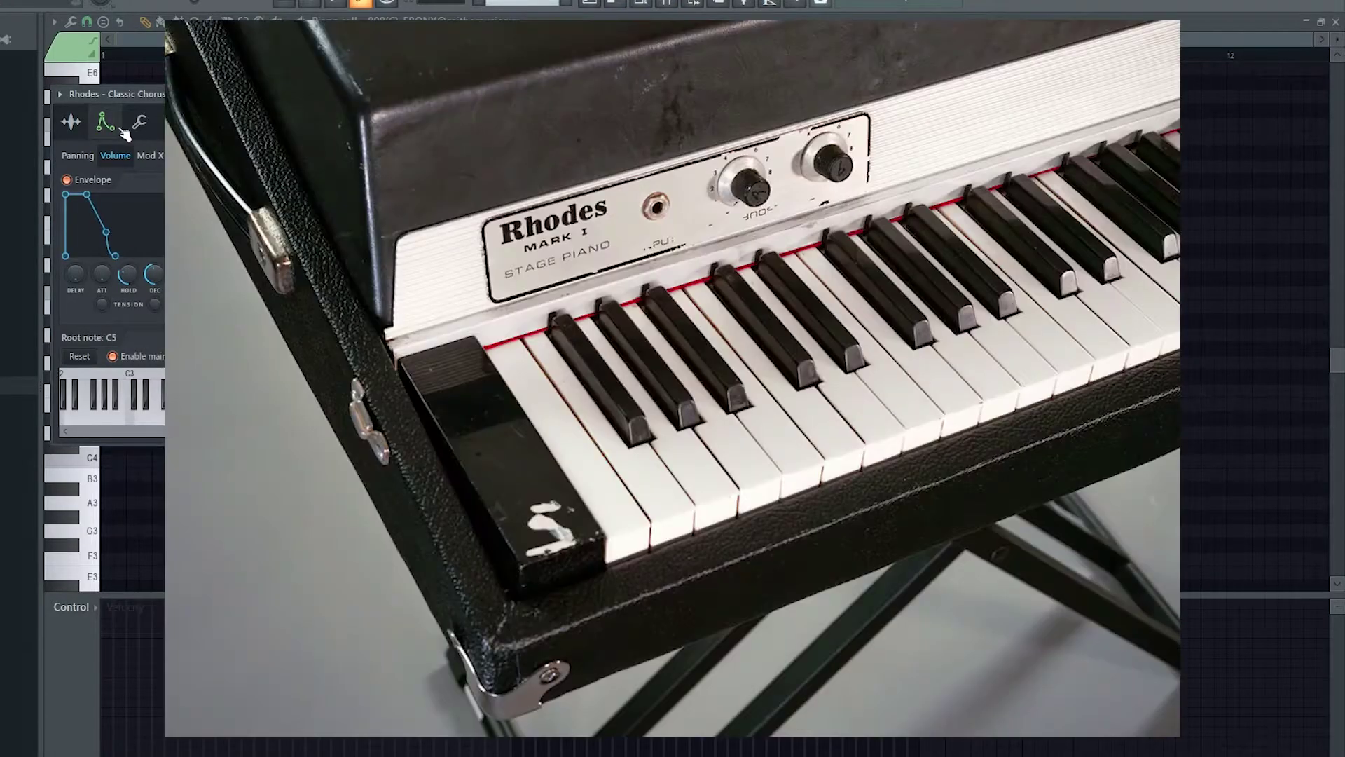
left_click(74, 124)
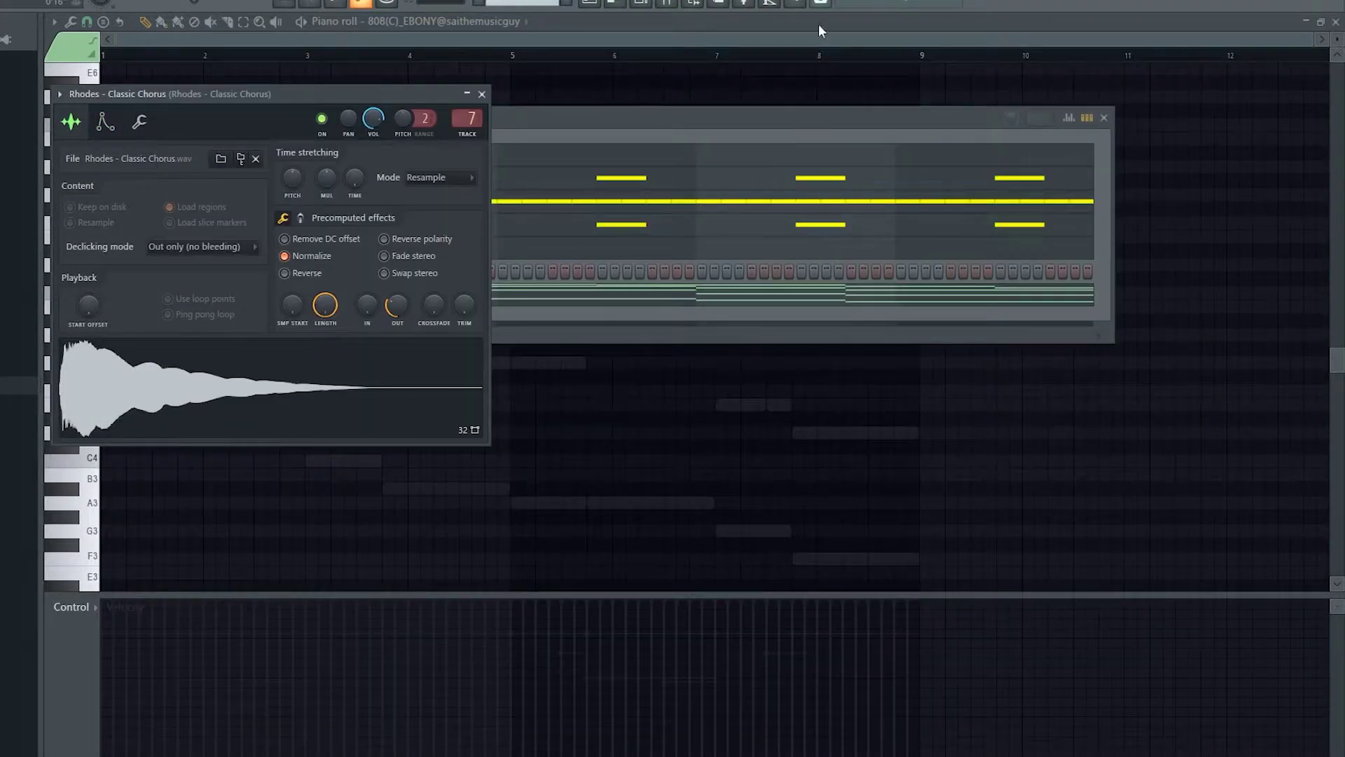
Step: Check the effects on the Rhodes mixer track, preview the Rhodes - Classic Chorus sample and close its settings
left_click(685, 6)
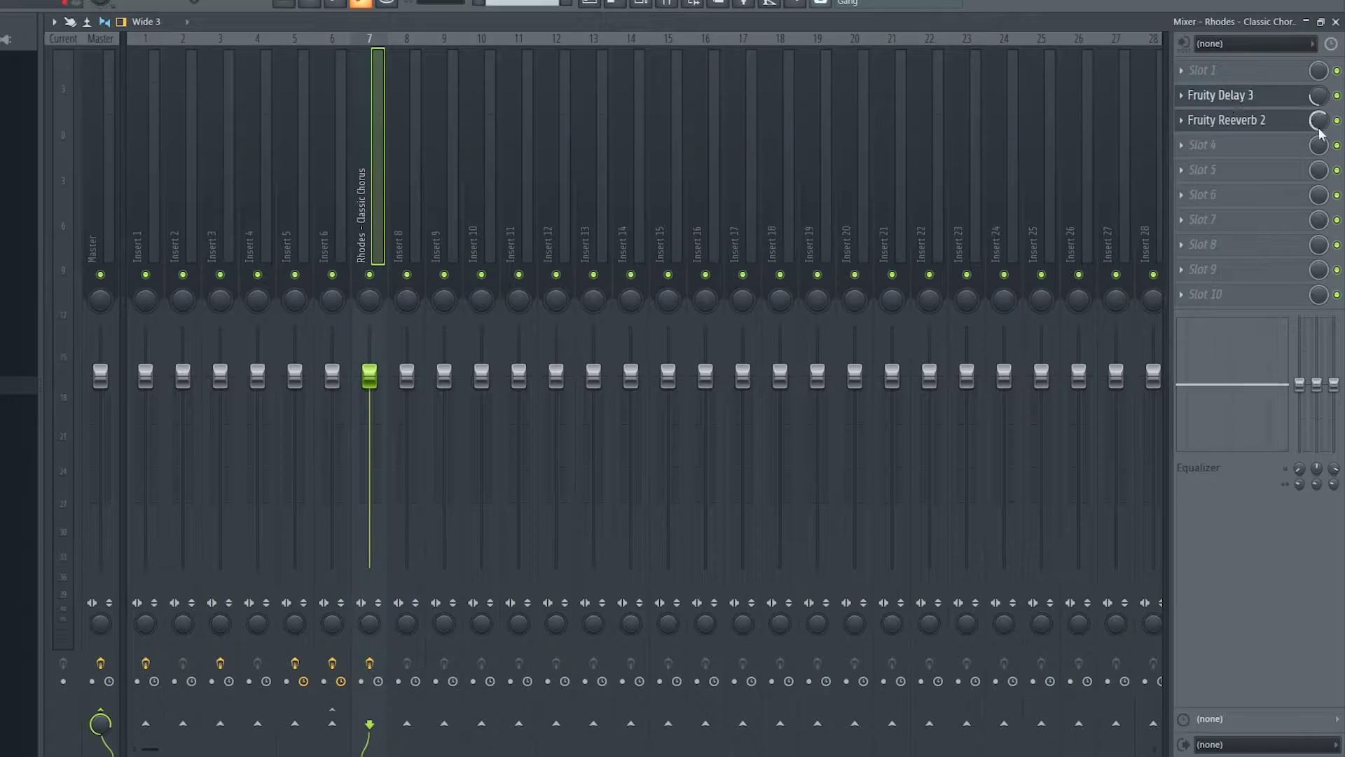
left_click(643, 7)
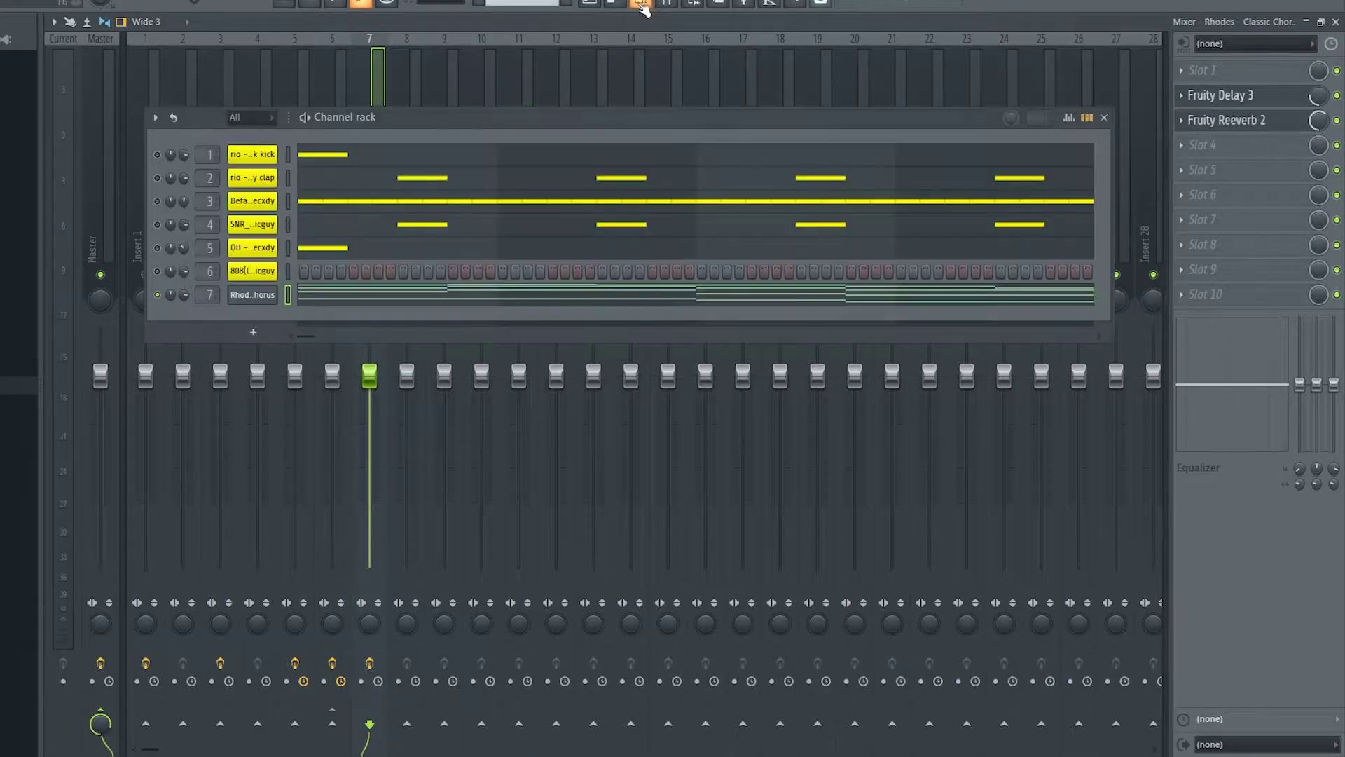
left_click(250, 300)
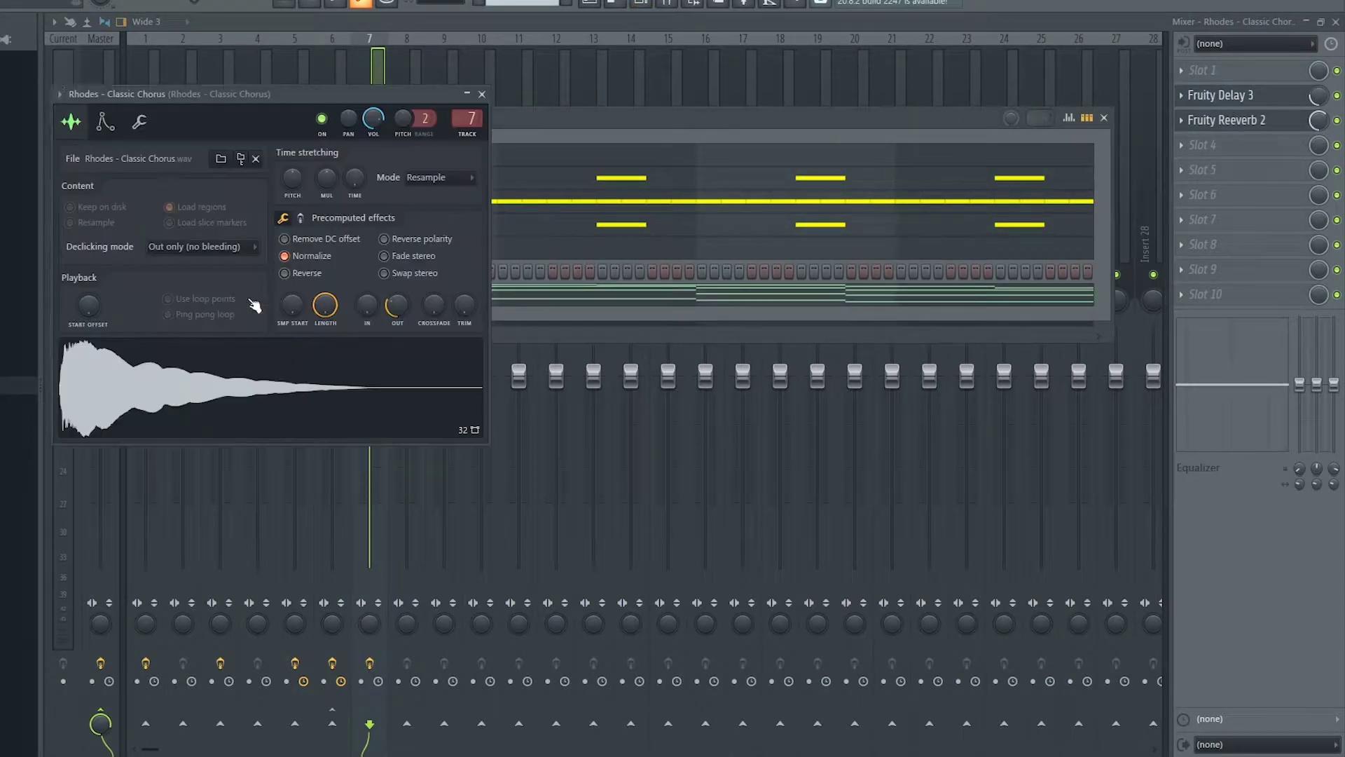
left_click(221, 348)
left_click(221, 348)
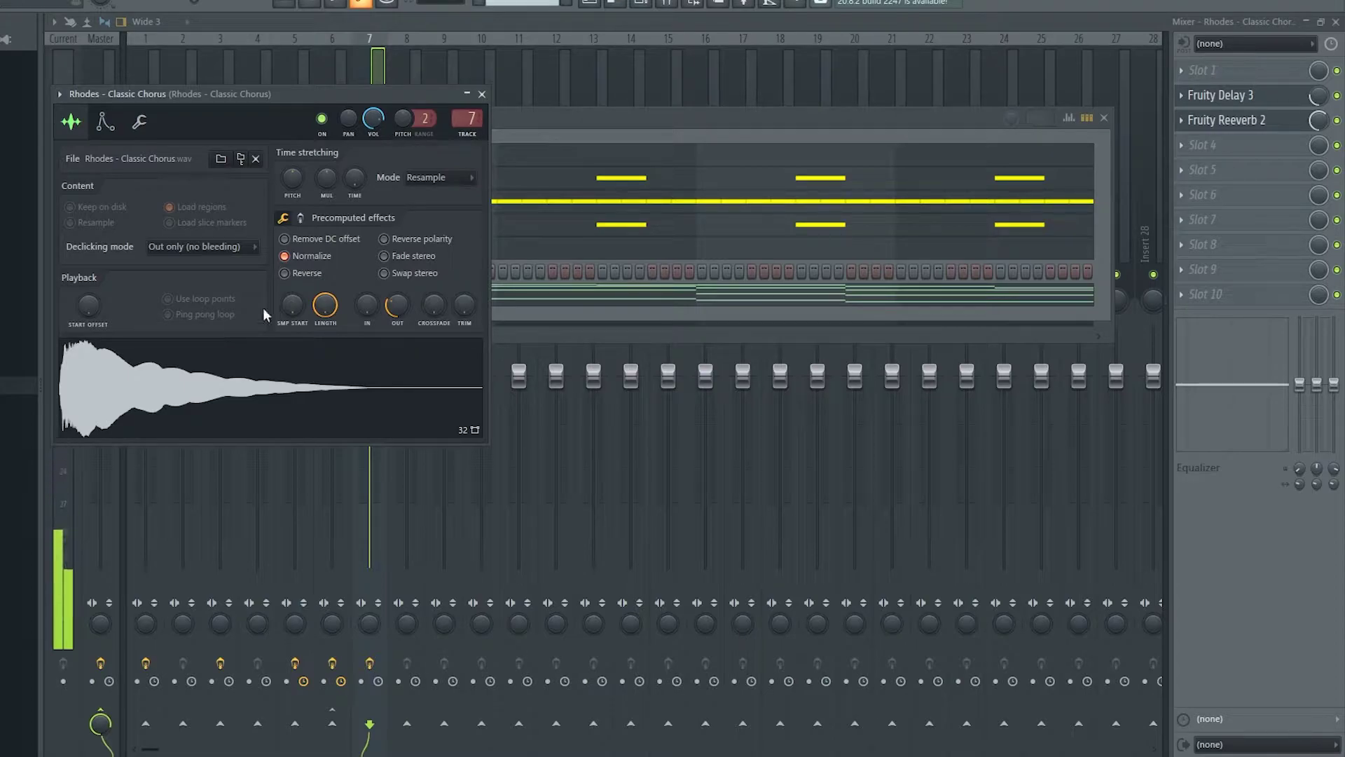
left_click(482, 93)
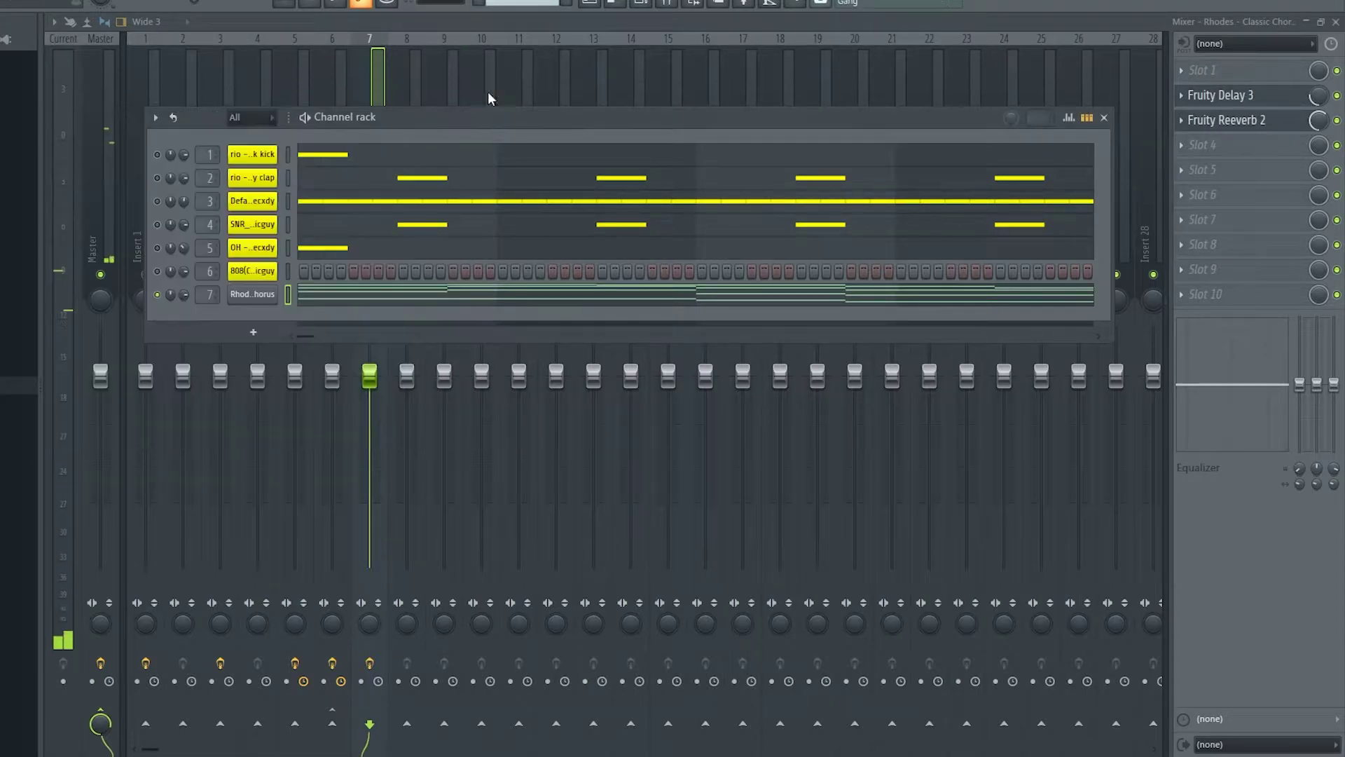
Step: Open the Rhodes - Classic Chorus notes in the piano roll and play the chord progression through
left_click(353, 299)
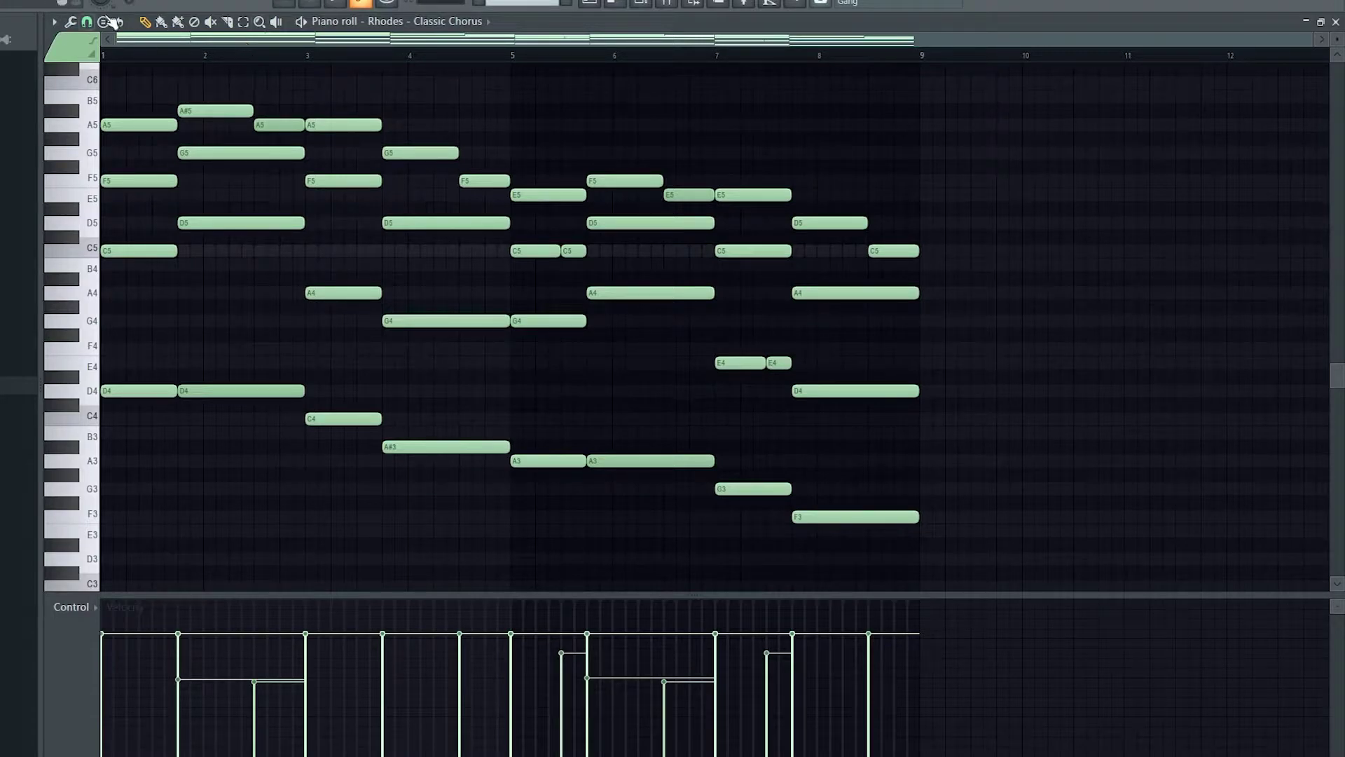
key("space")
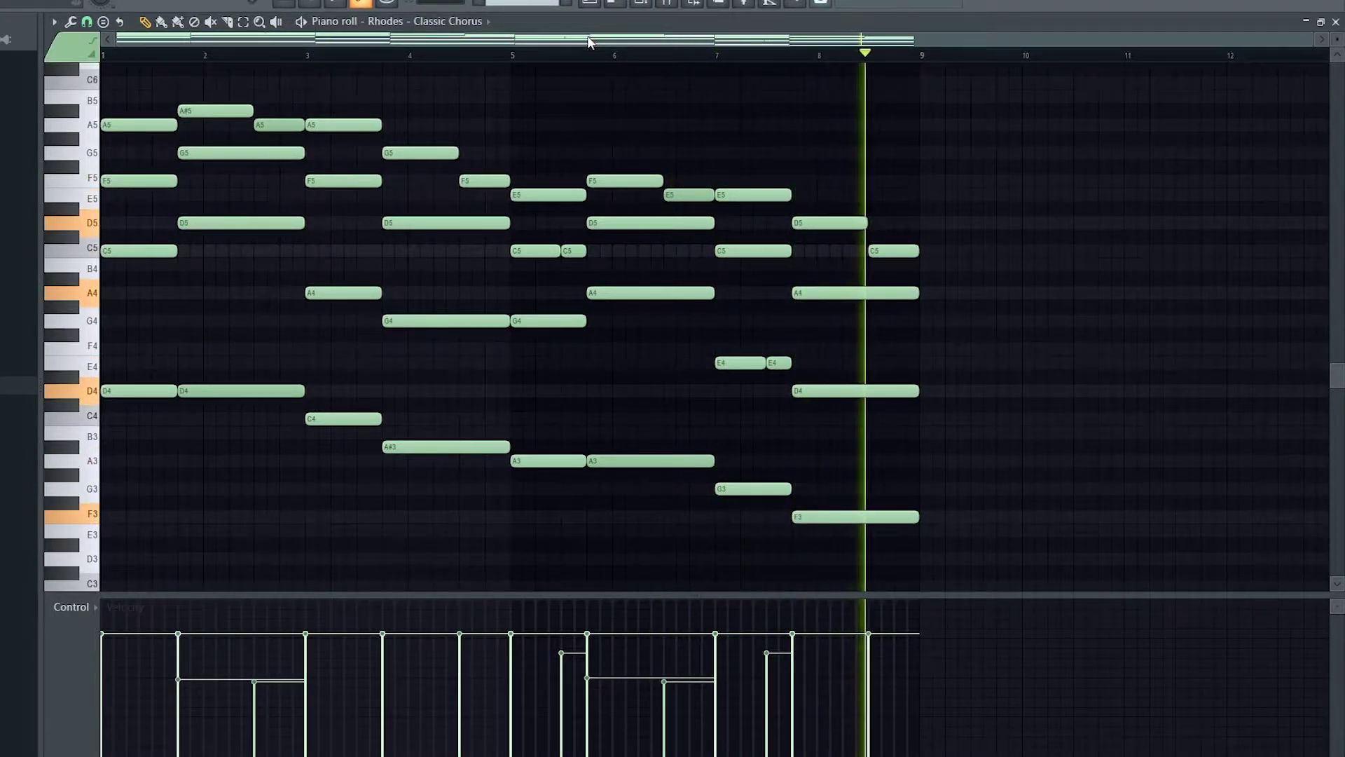
key("space")
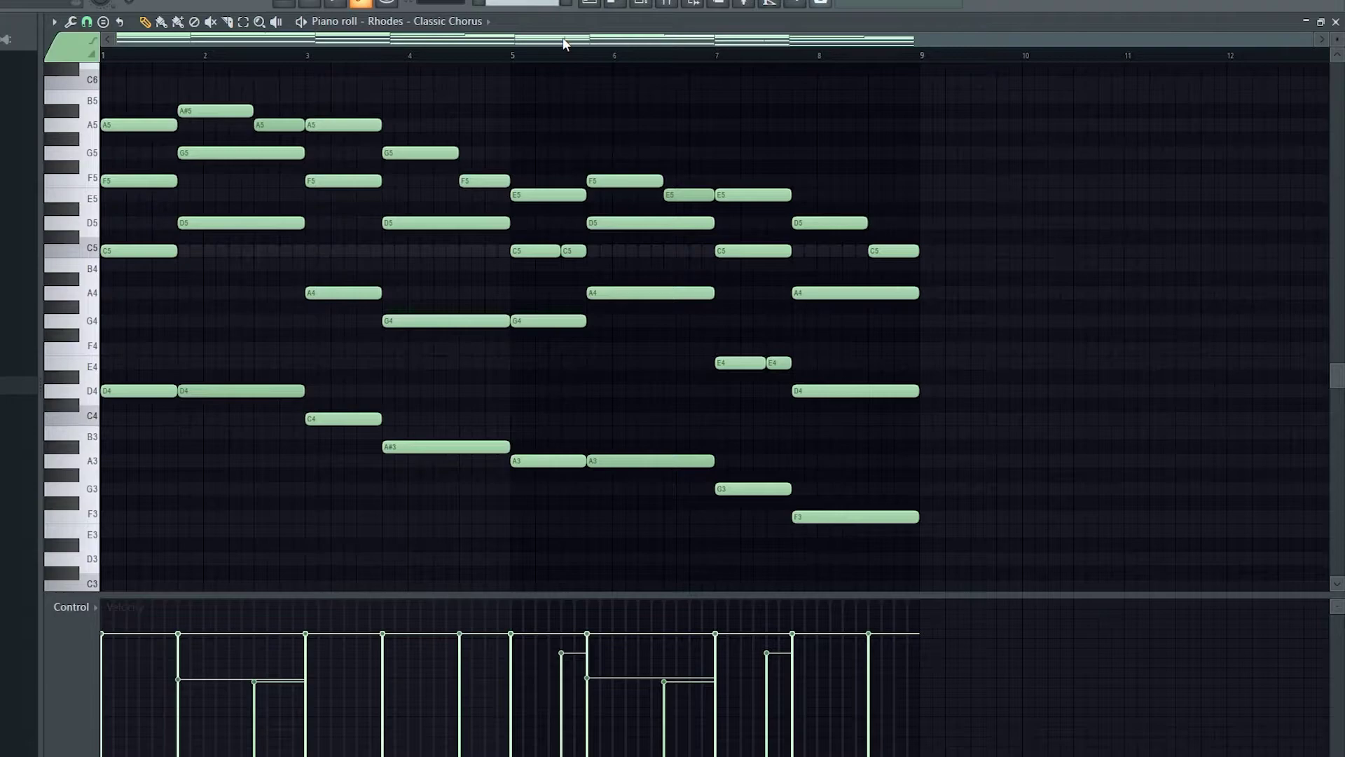
Step: View the project credits to check the working time spent on the project, and close the settings
left_click(6, 2)
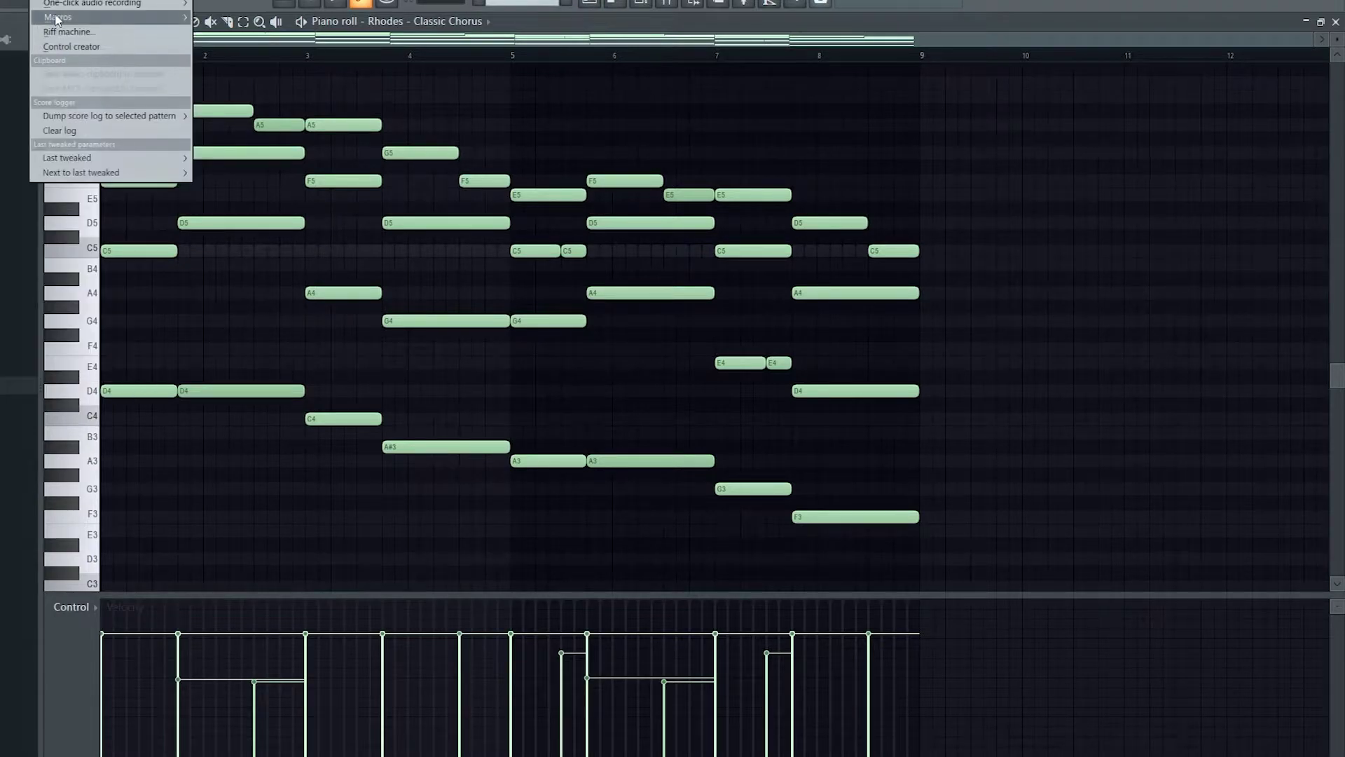
left_click(29, 48)
left_click(682, 72)
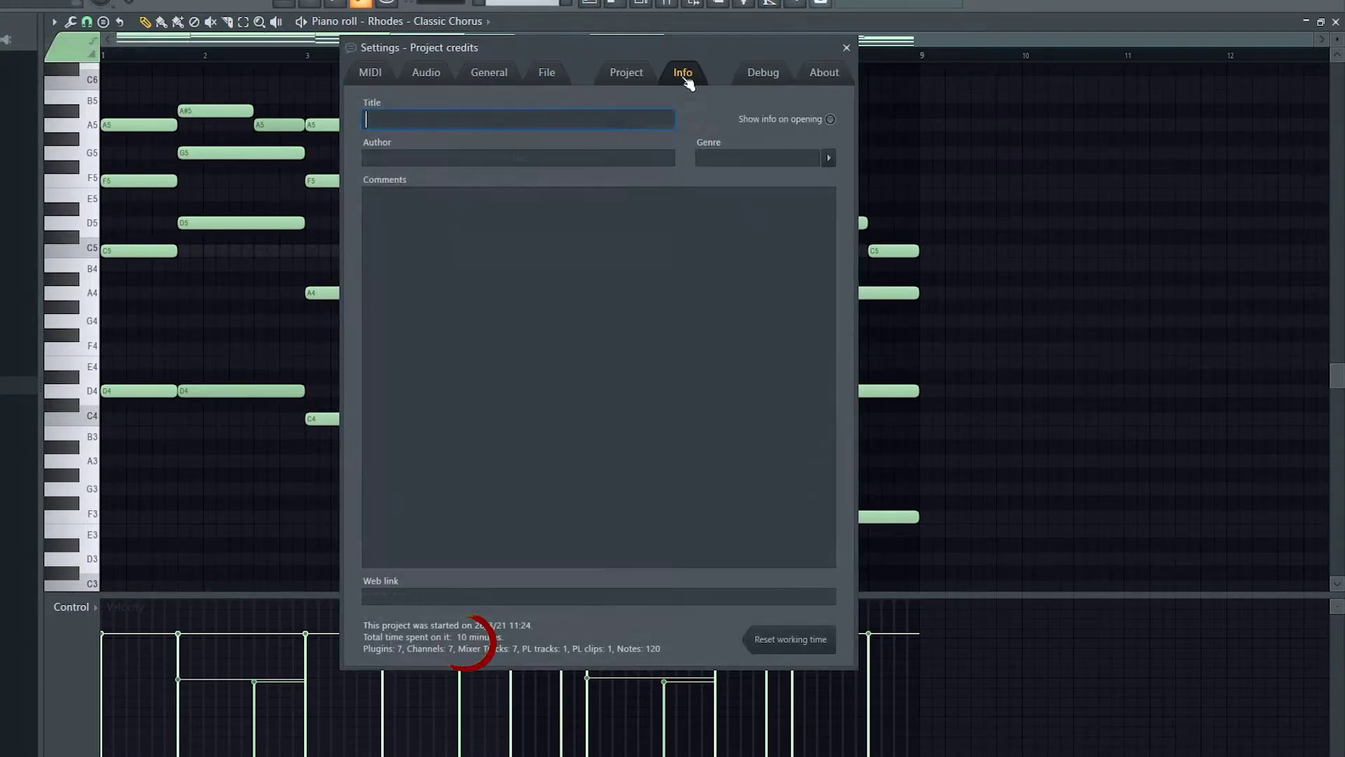
left_click(846, 47)
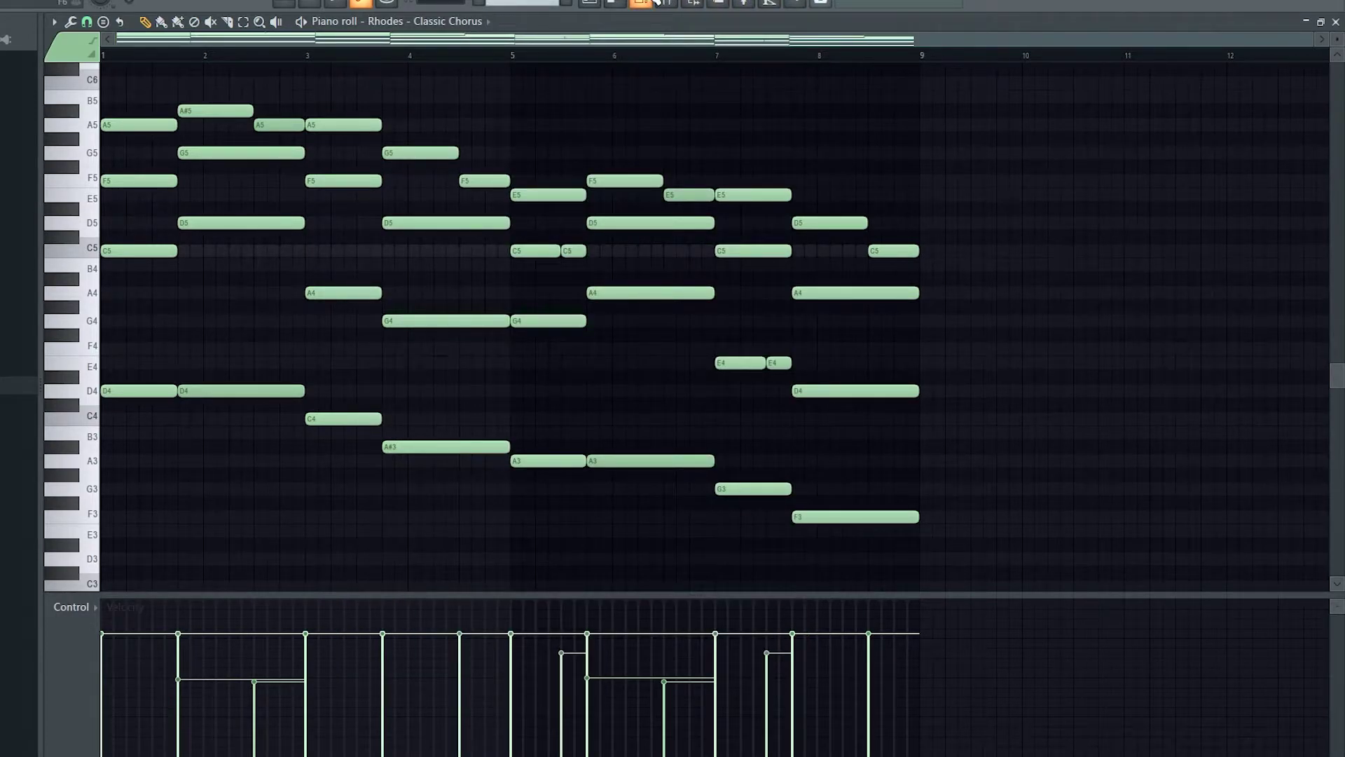
Step: Load the Vinyl effect into slot 5 of the Rhodes - Classic Chorus mixer track
left_click(659, 2)
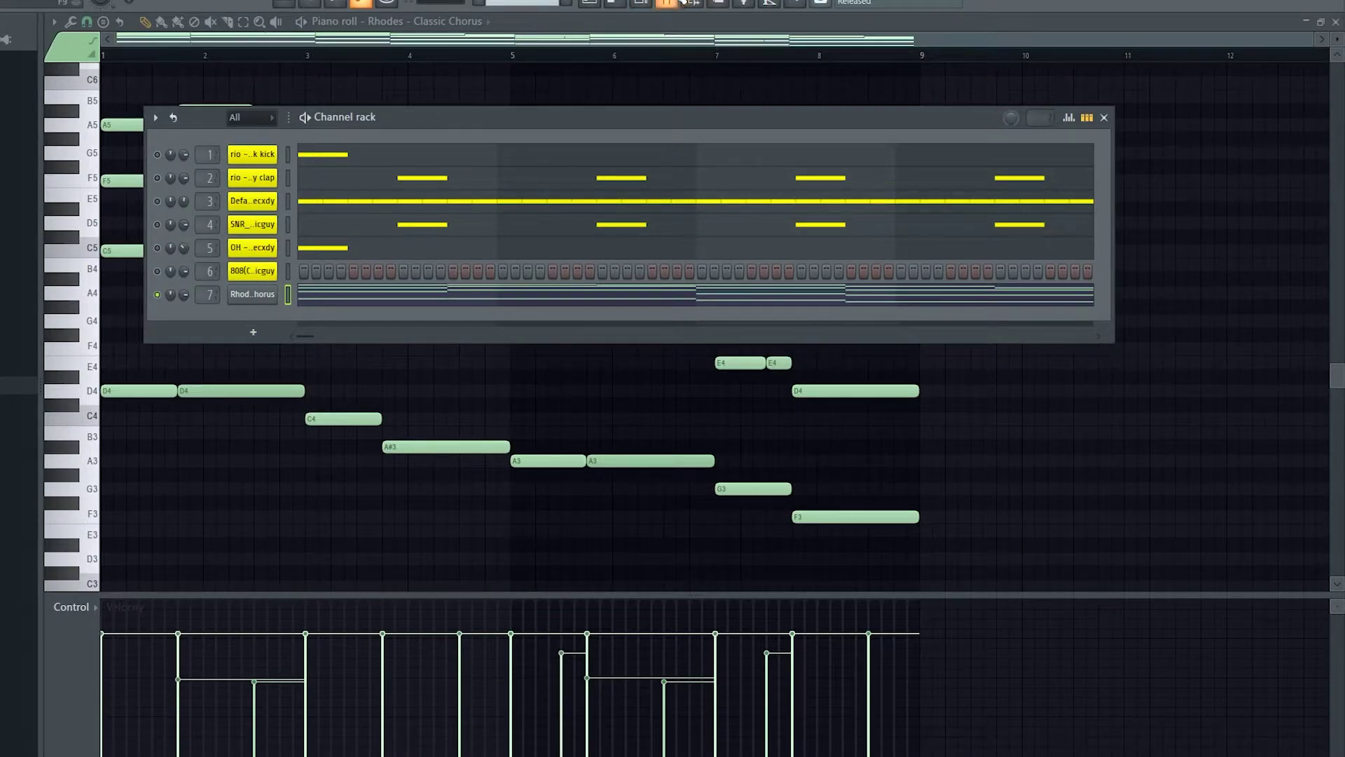
left_click(667, 3)
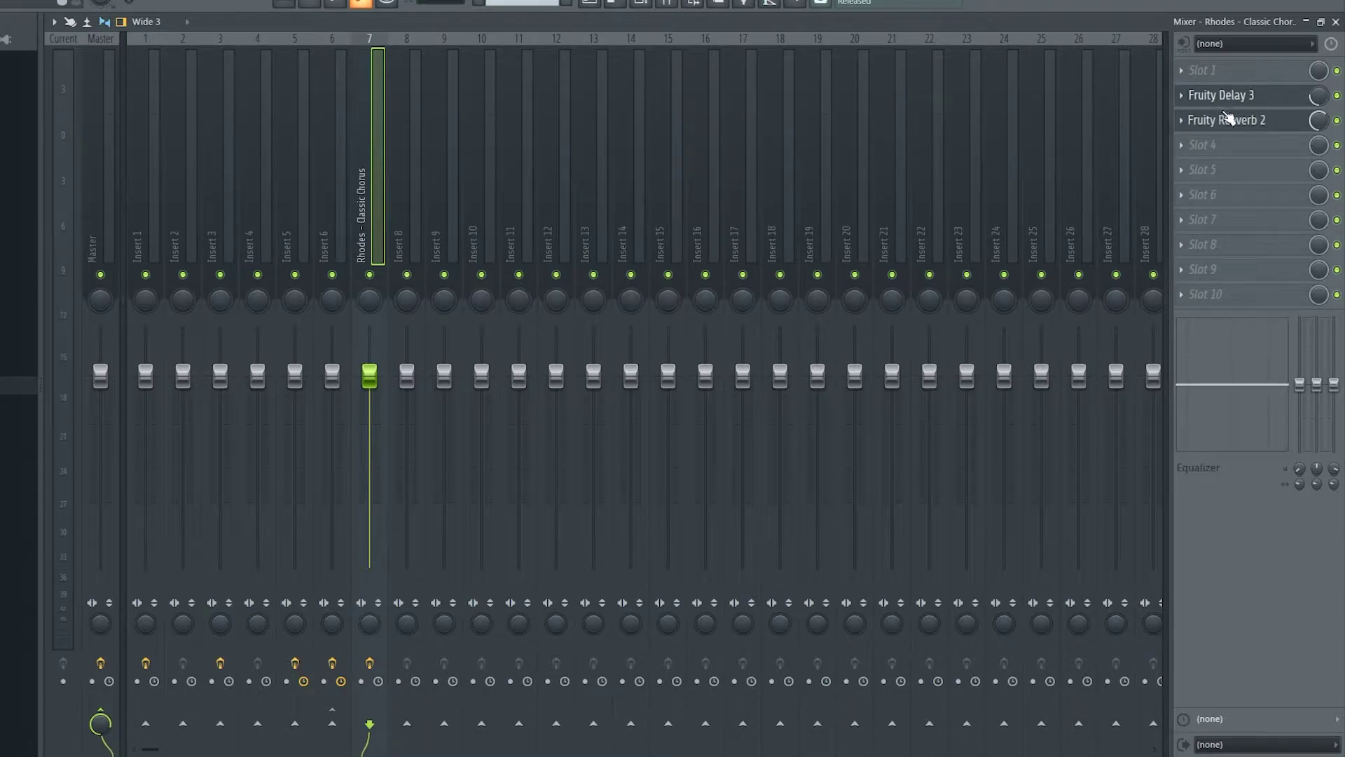
left_click(1228, 168)
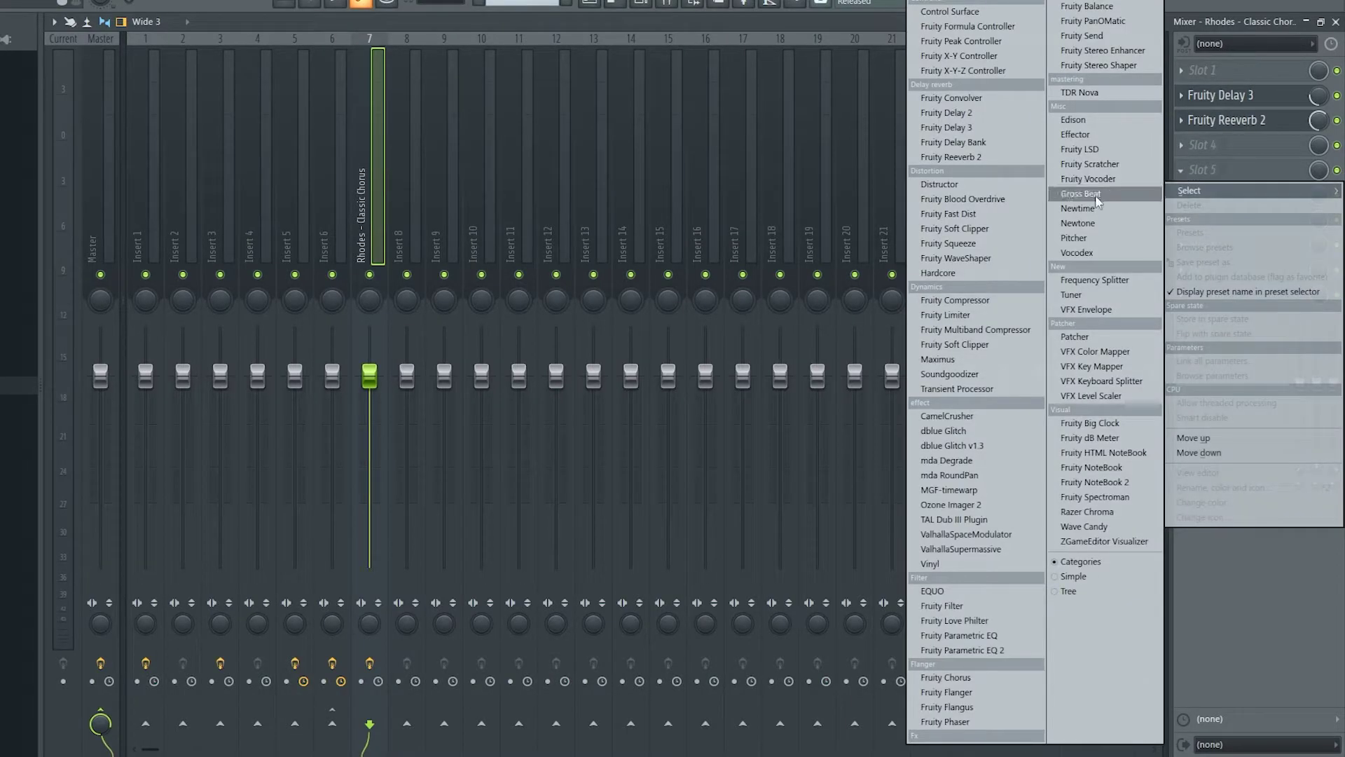
left_click(951, 560)
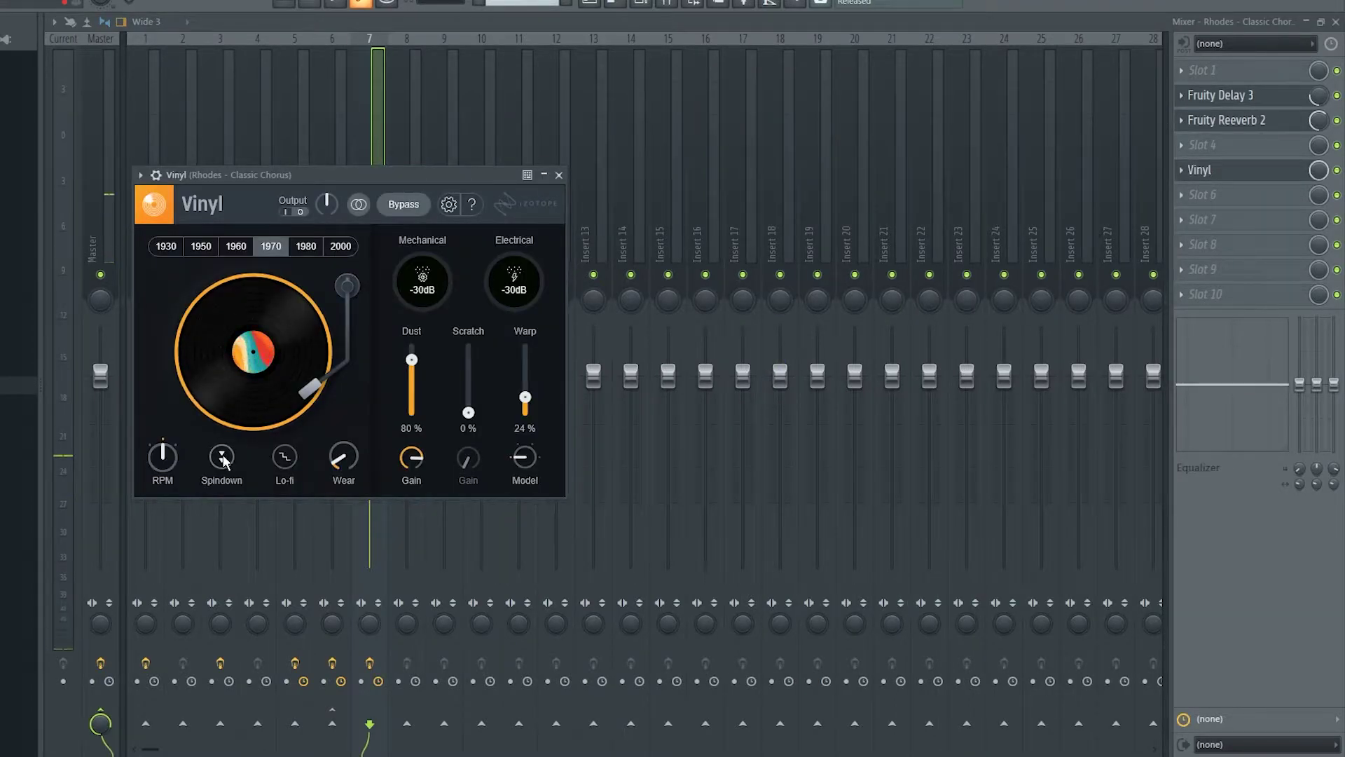
left_click_drag(247, 175, 365, 141)
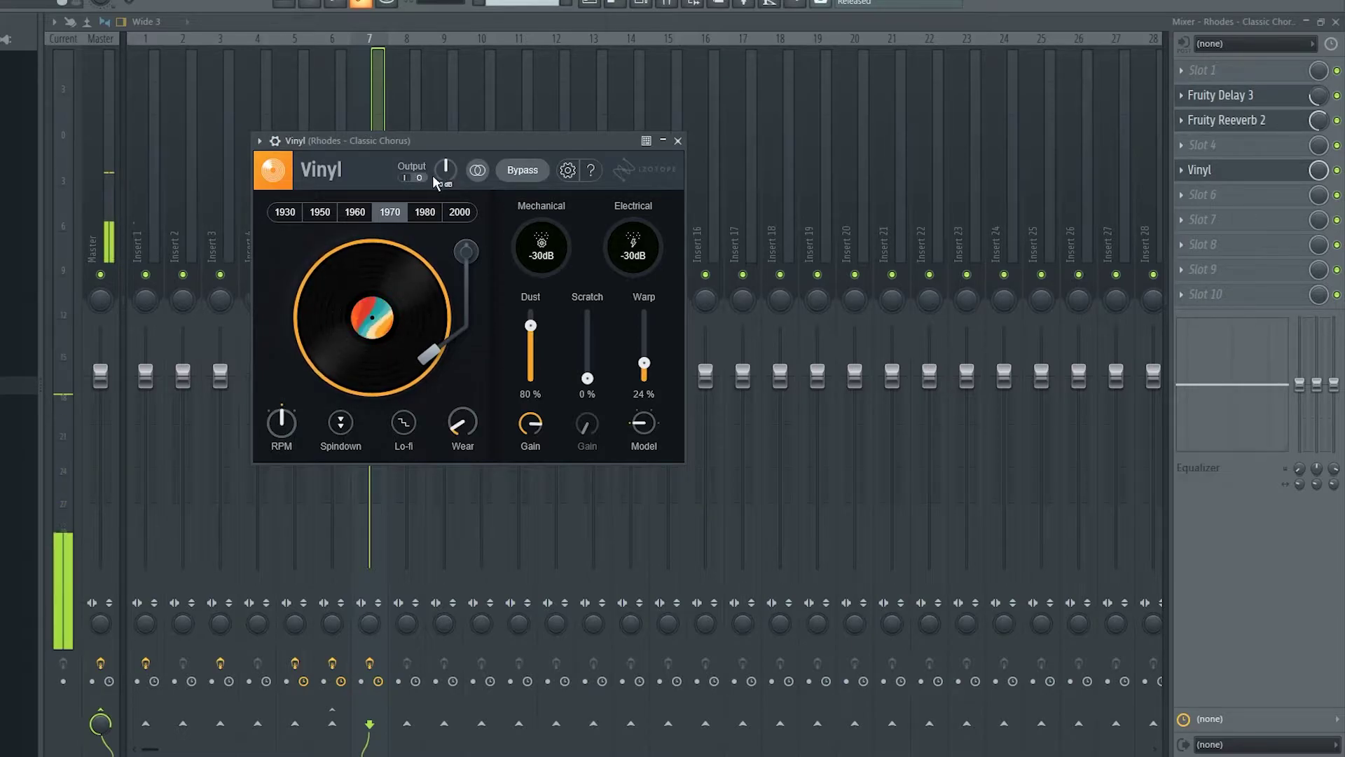
Step: Switch Vinyl's level control to input, raise it to 4 dB and play the chords
left_click_drag(452, 171, 447, 225)
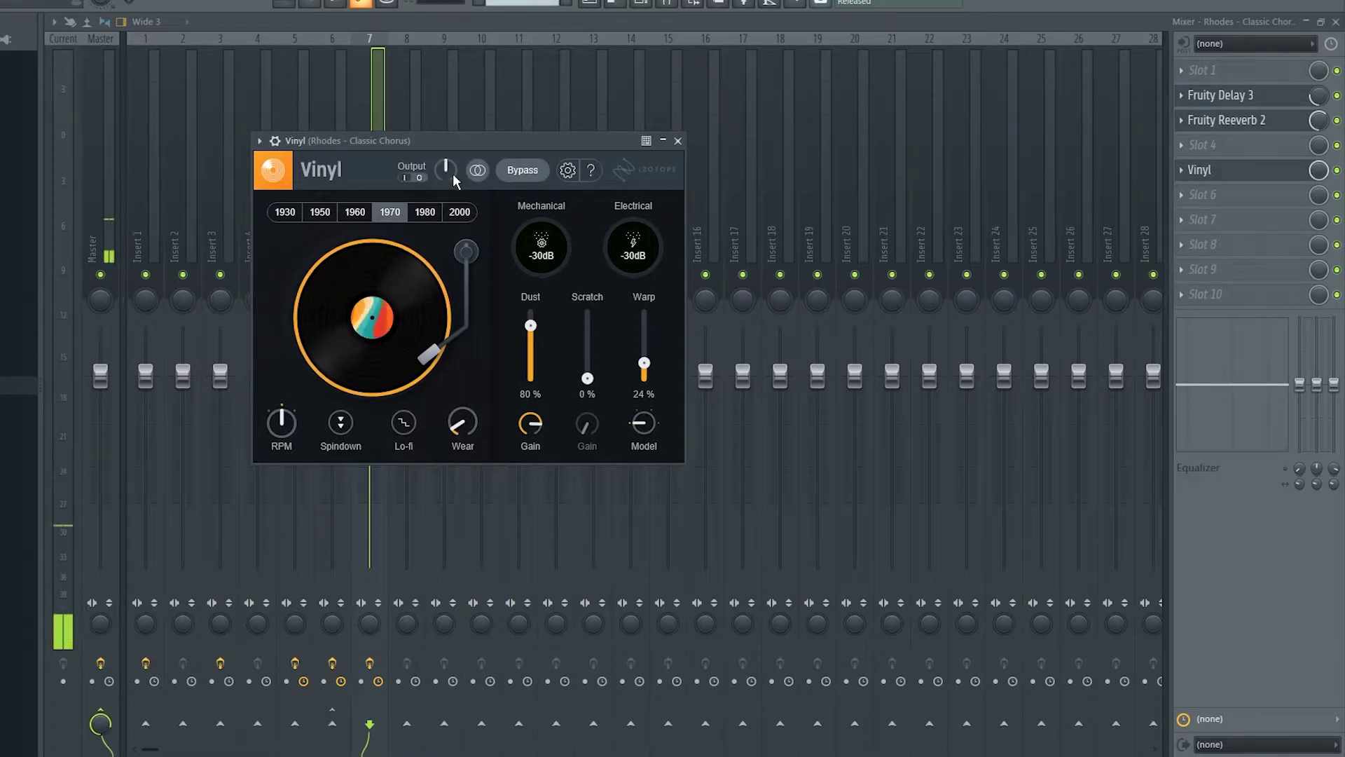
left_click_drag(444, 171, 410, 182)
left_click(408, 180)
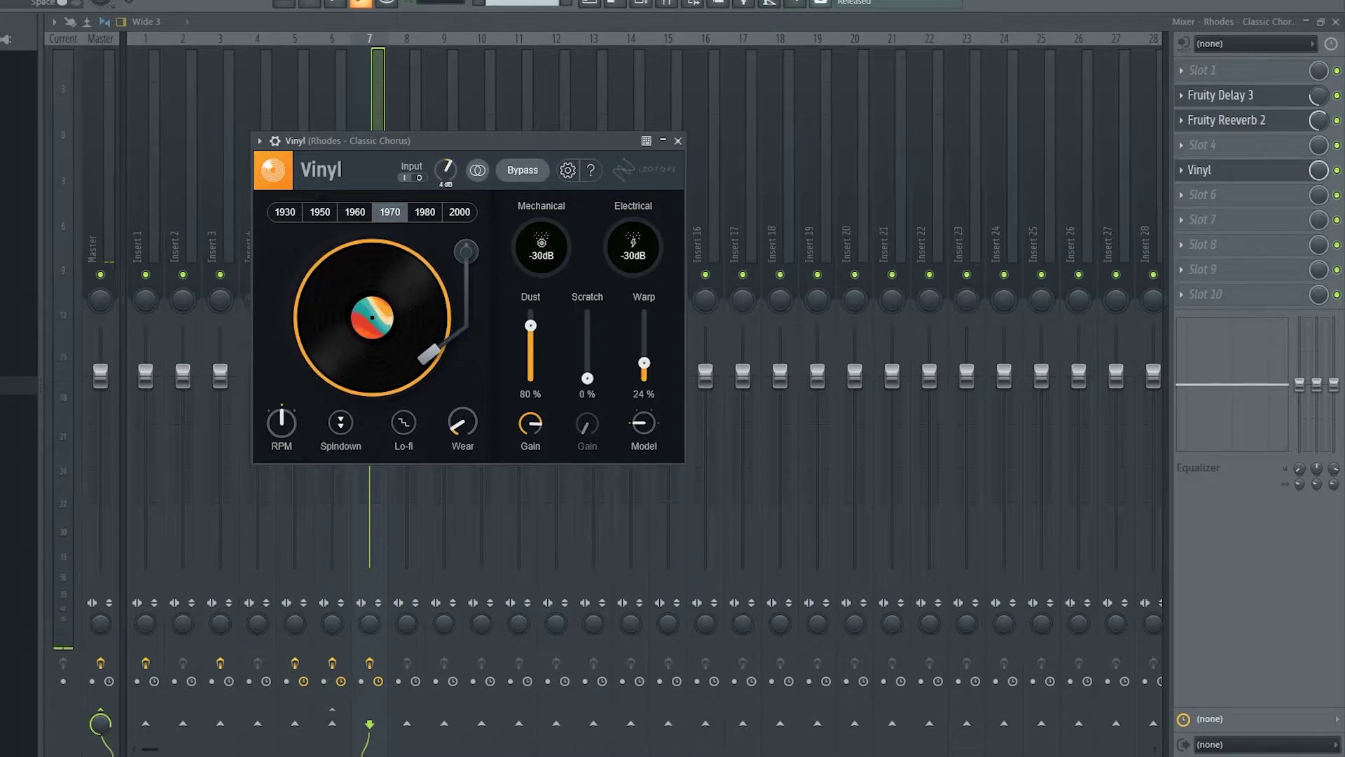
key("space")
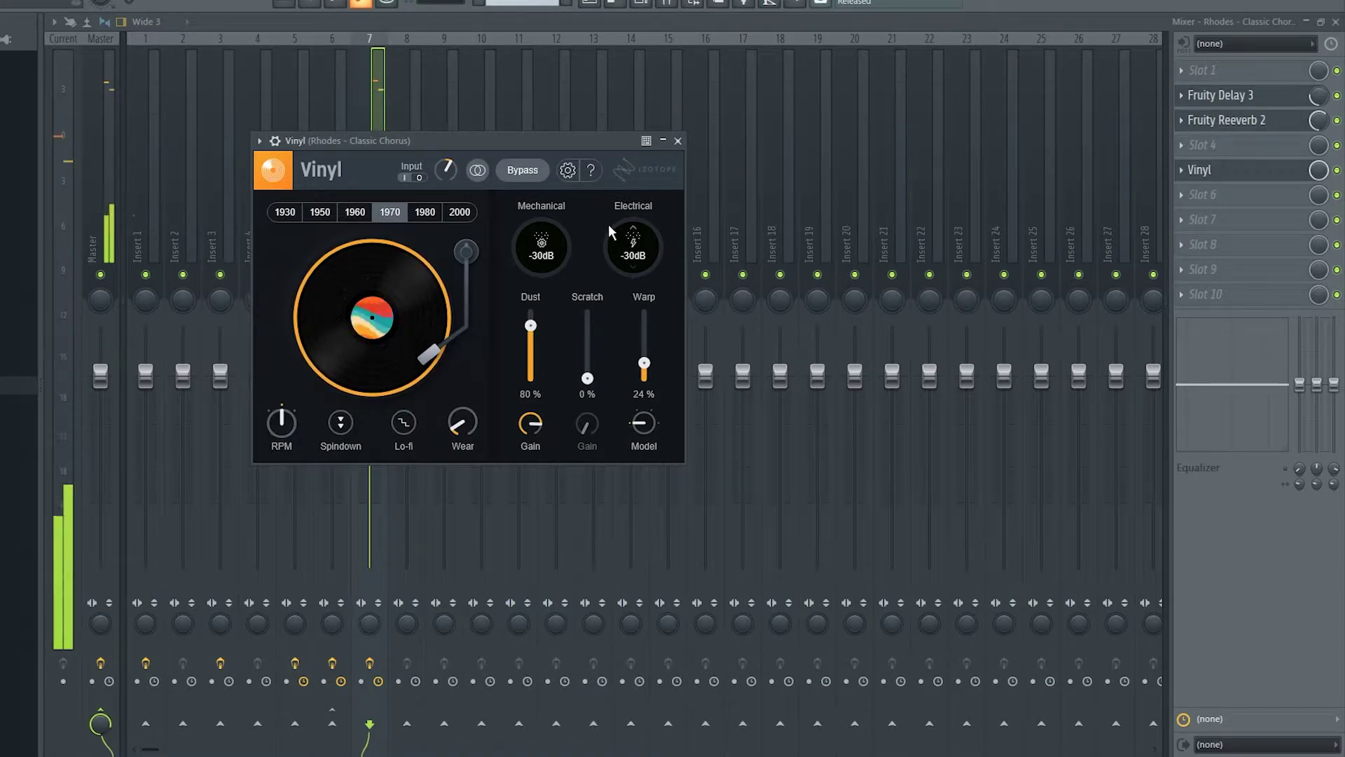
Step: Turn the dust gain fully down in Vinyl and shift the plugin window aside
mouse_move(465, 412)
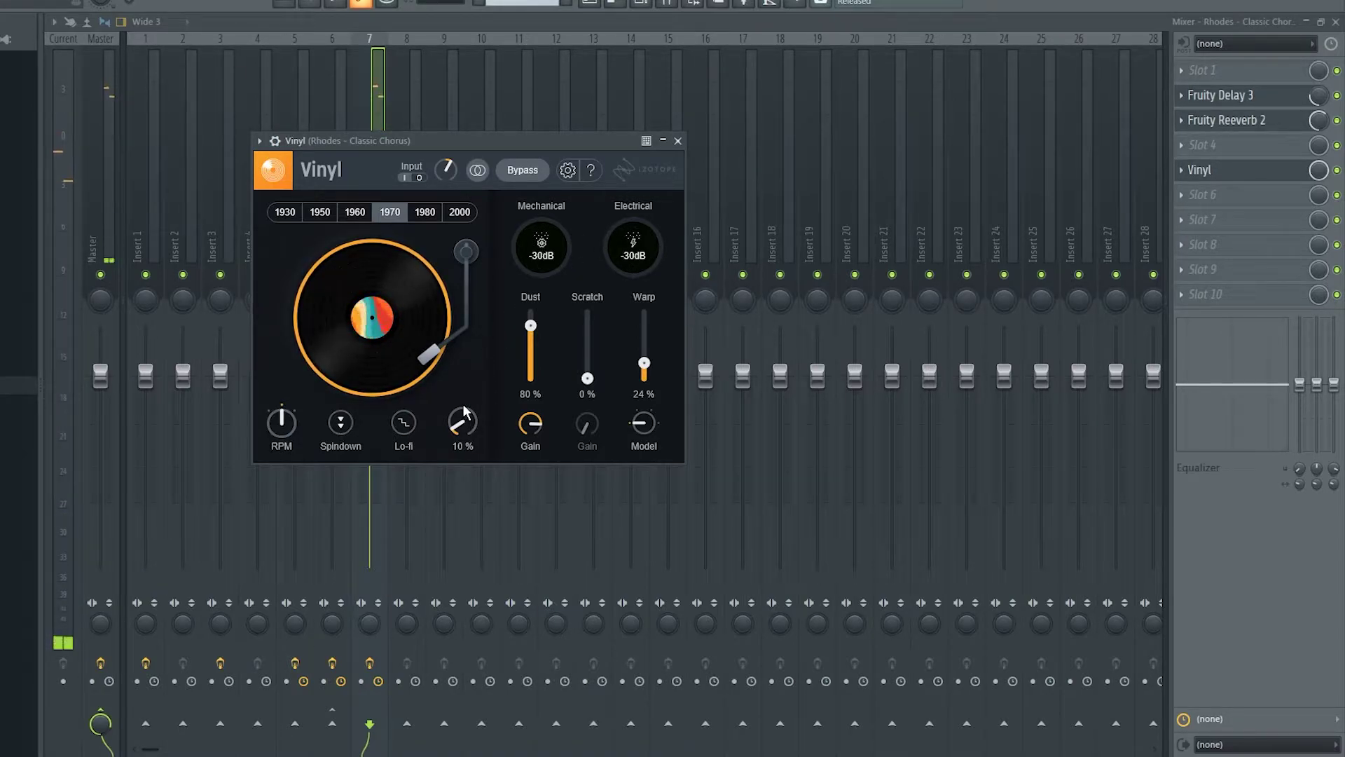
mouse_move(531, 427)
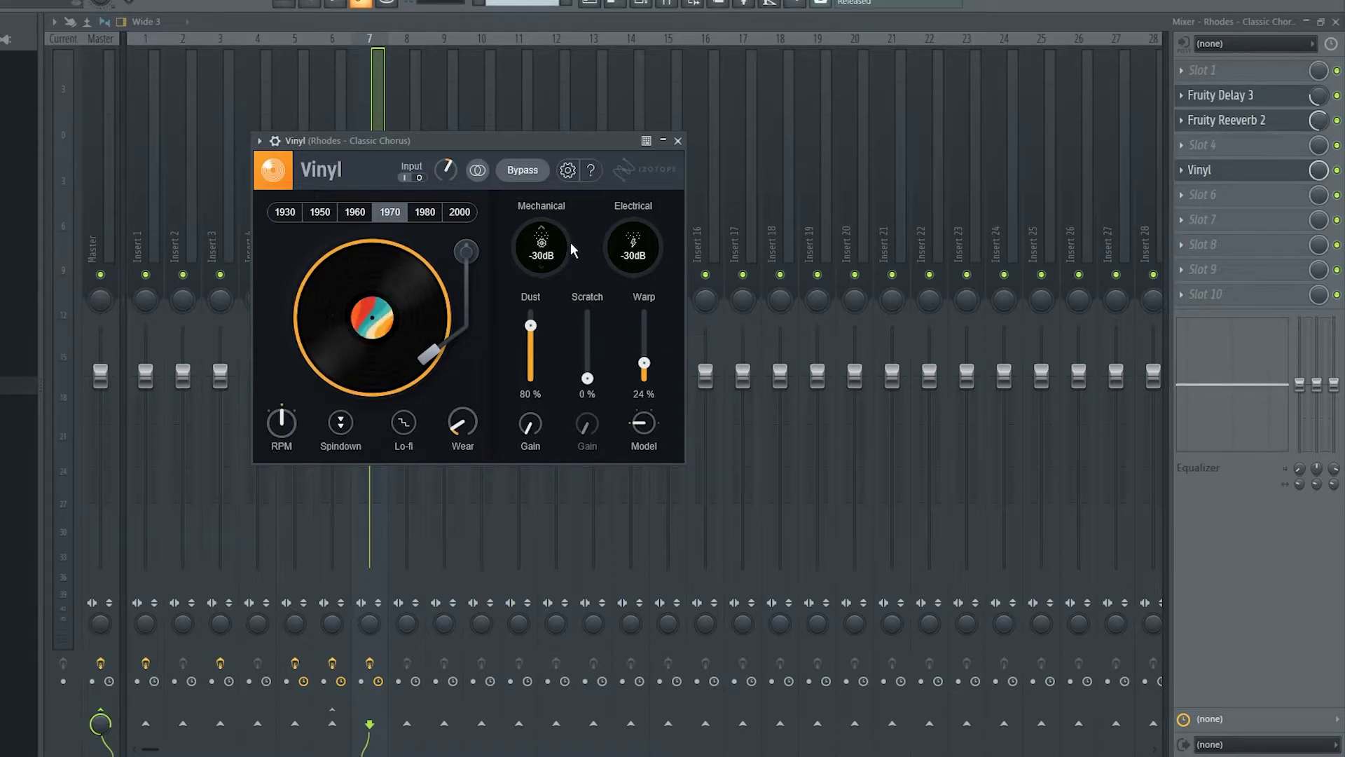
left_click_drag(519, 140, 600, 124)
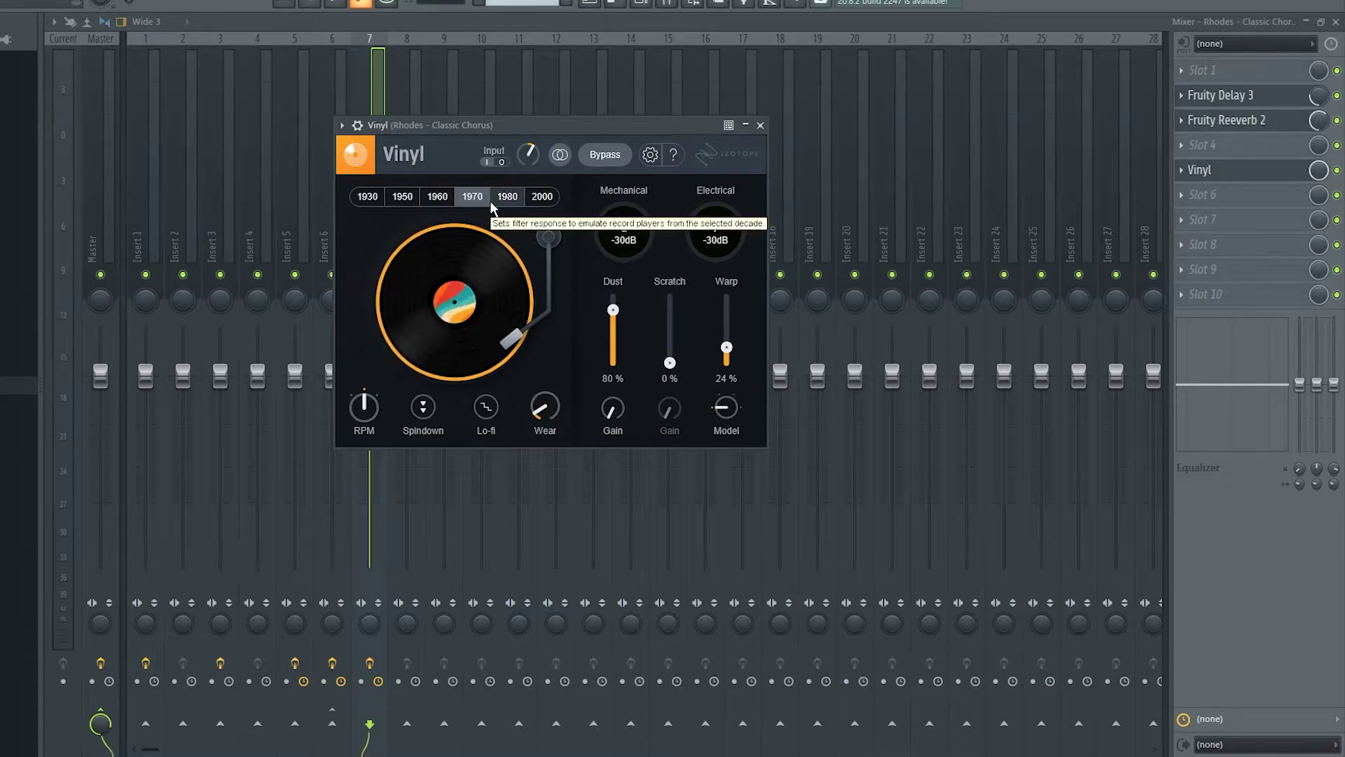
Step: Play the chords while auditioning Vinyl's 1980, 2000, 1950 and 1930 decade settings, and choose 1960
left_click(314, 0)
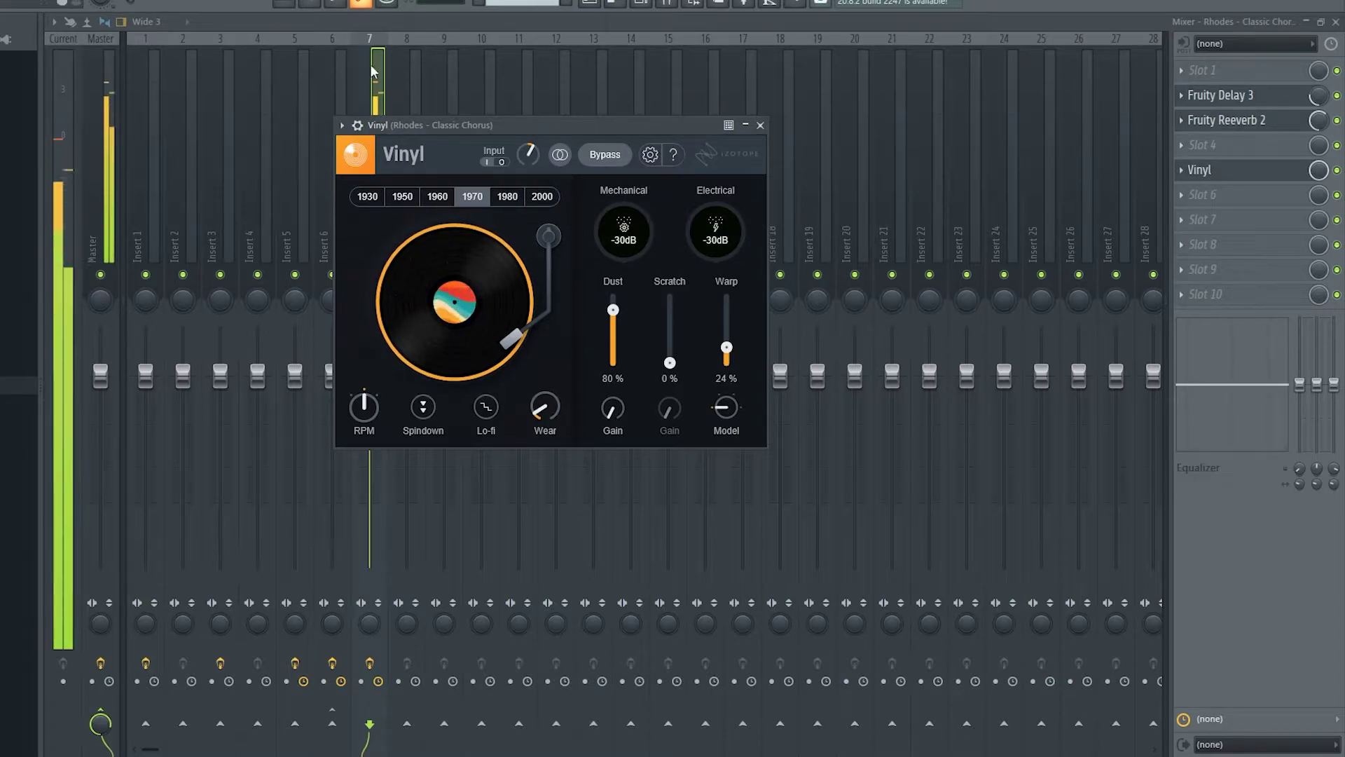
left_click(505, 197)
left_click(544, 196)
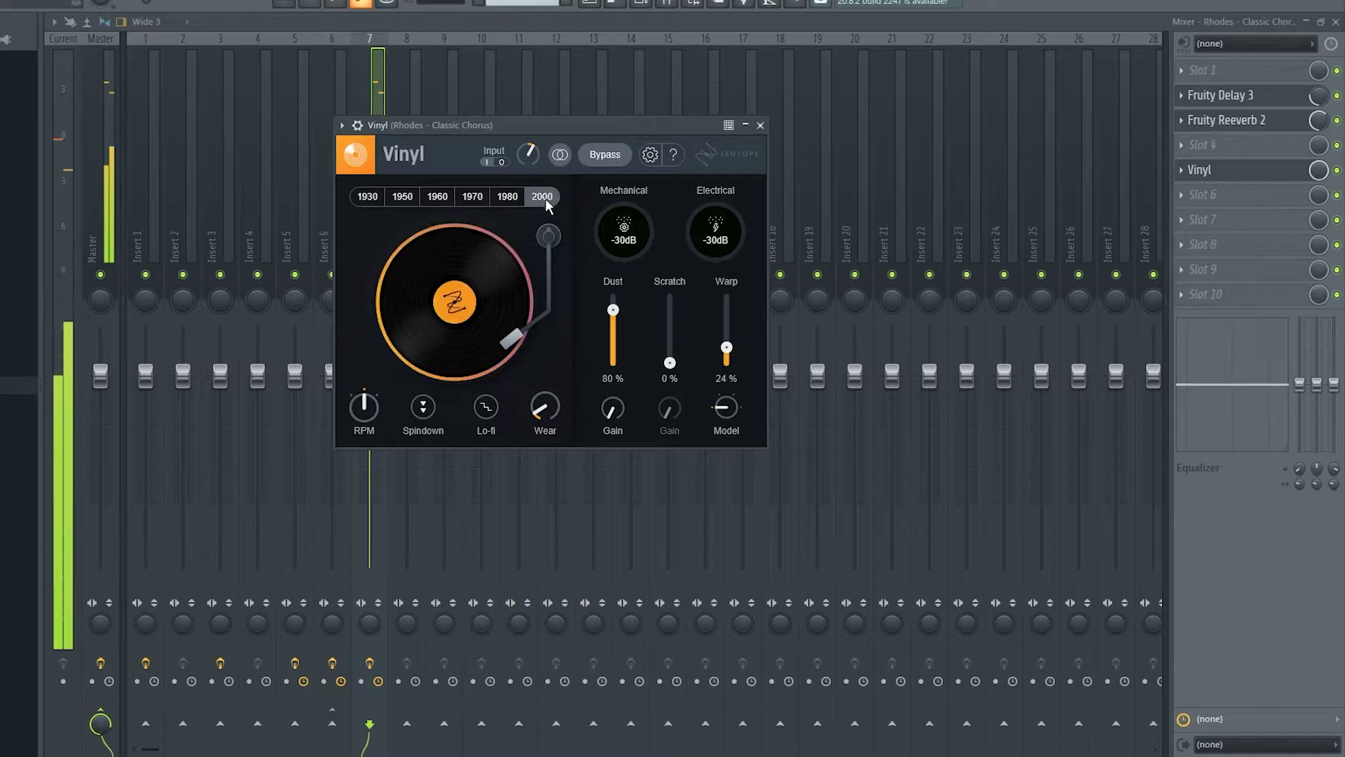
left_click(390, 197)
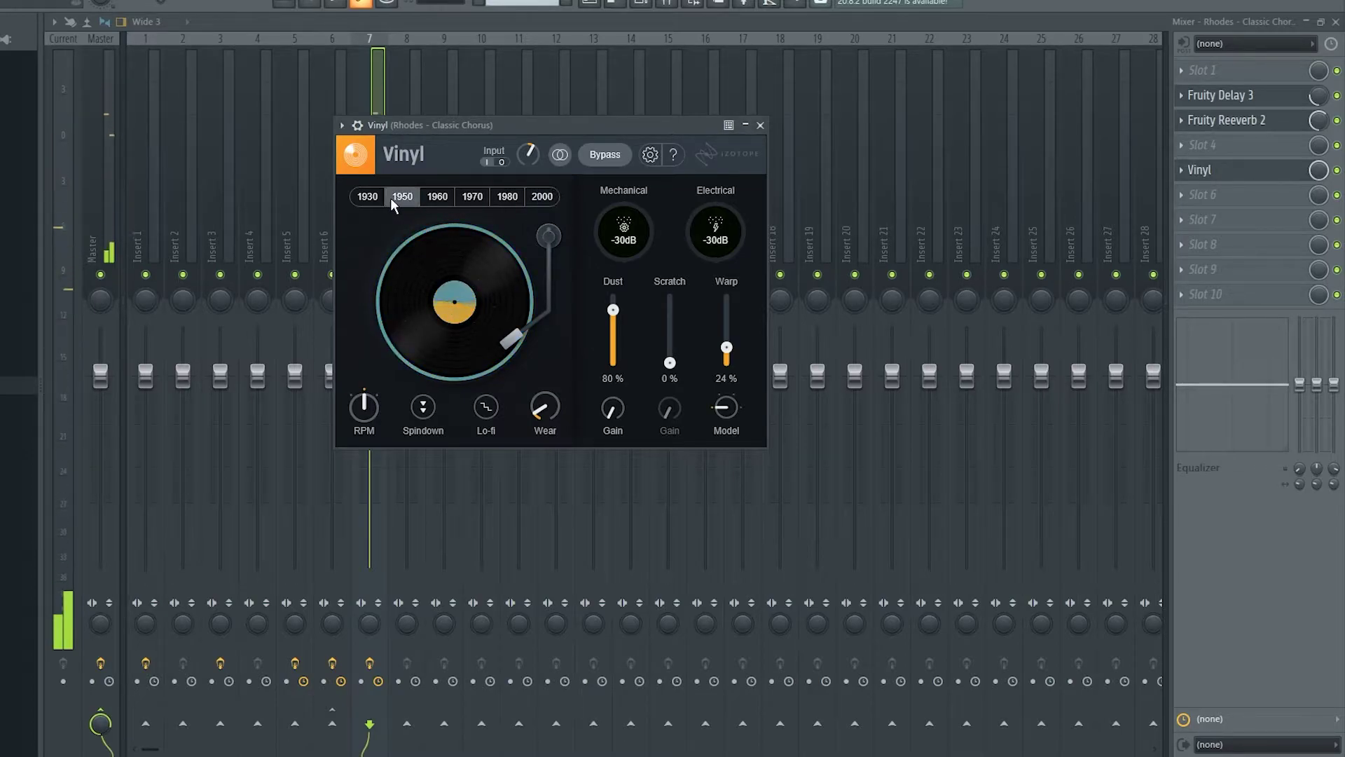
left_click(368, 196)
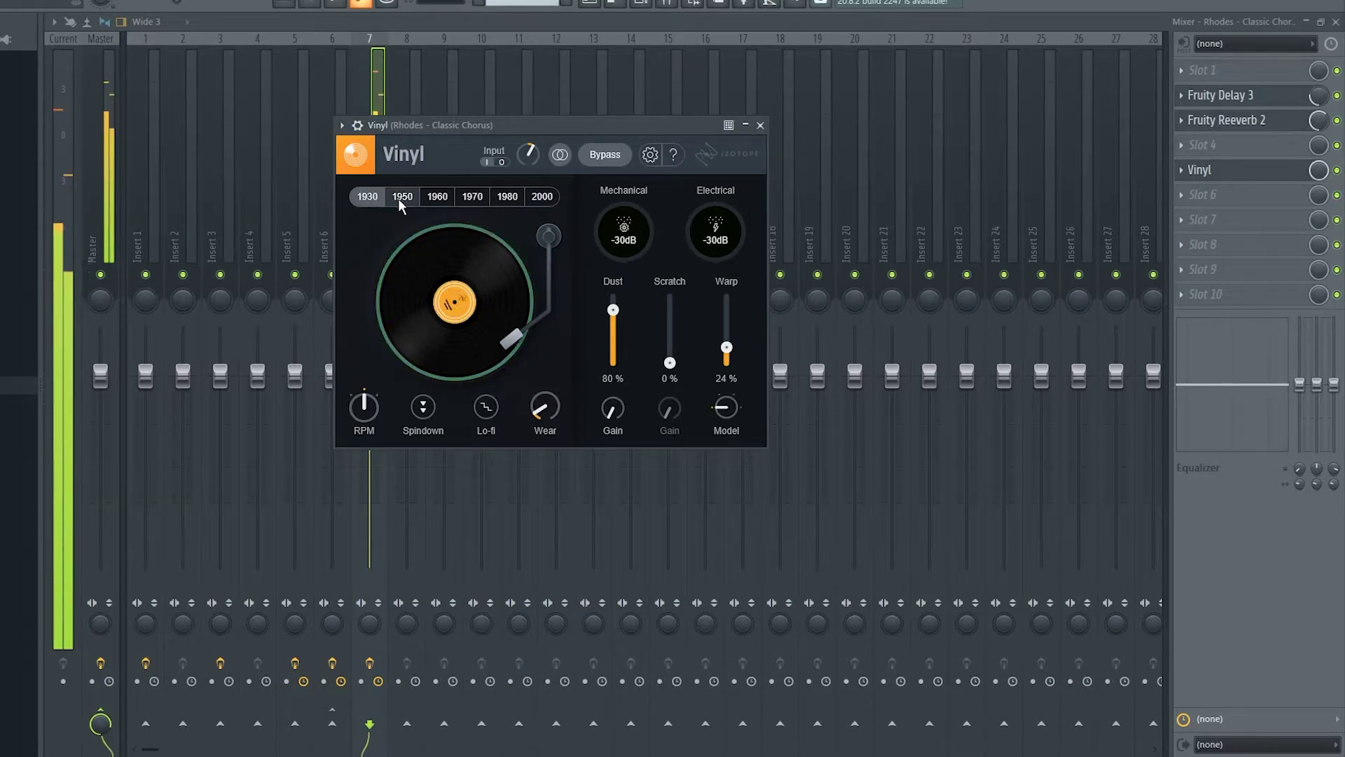
left_click(424, 196)
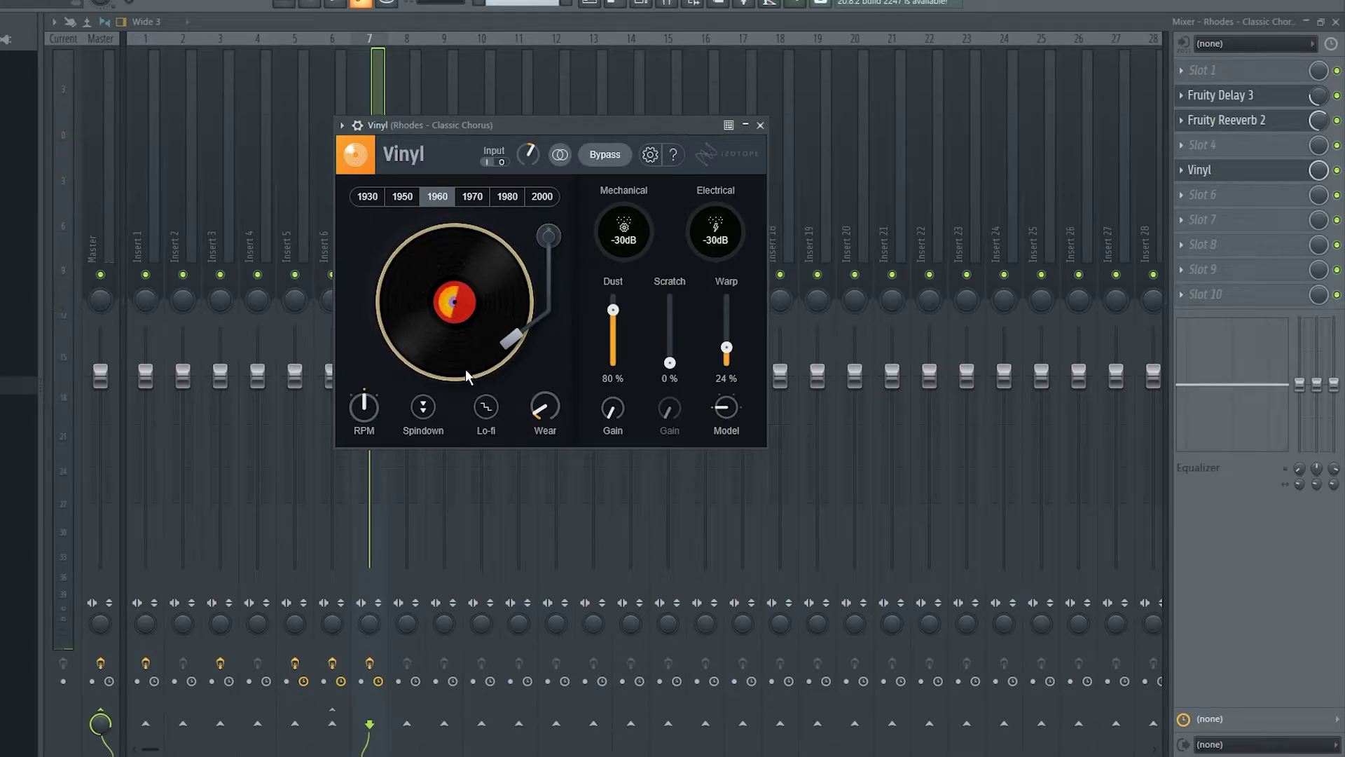
Step: Turn Vinyl's Wear fully down, and audition the Lo-fi effect during playback before switching it off
left_click_drag(538, 421, 541, 426)
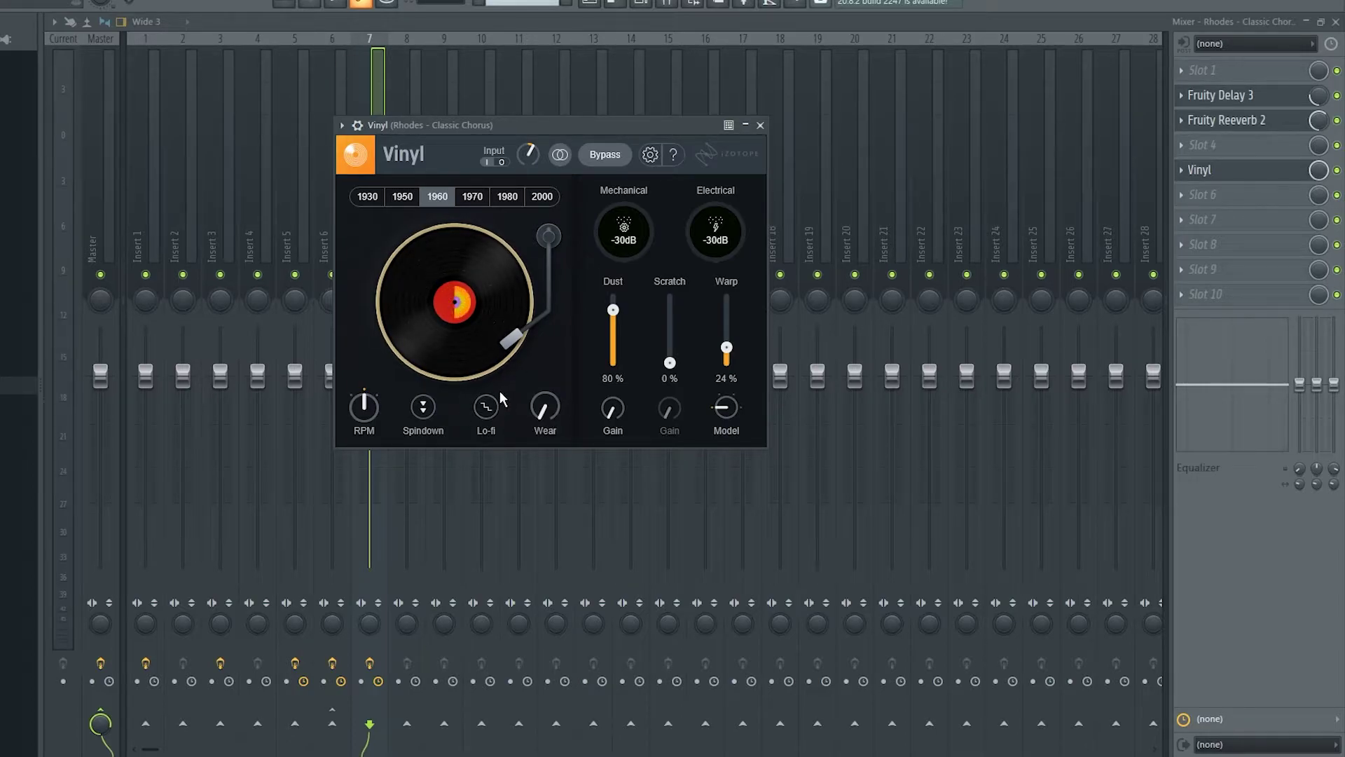
left_click(486, 408)
key("space")
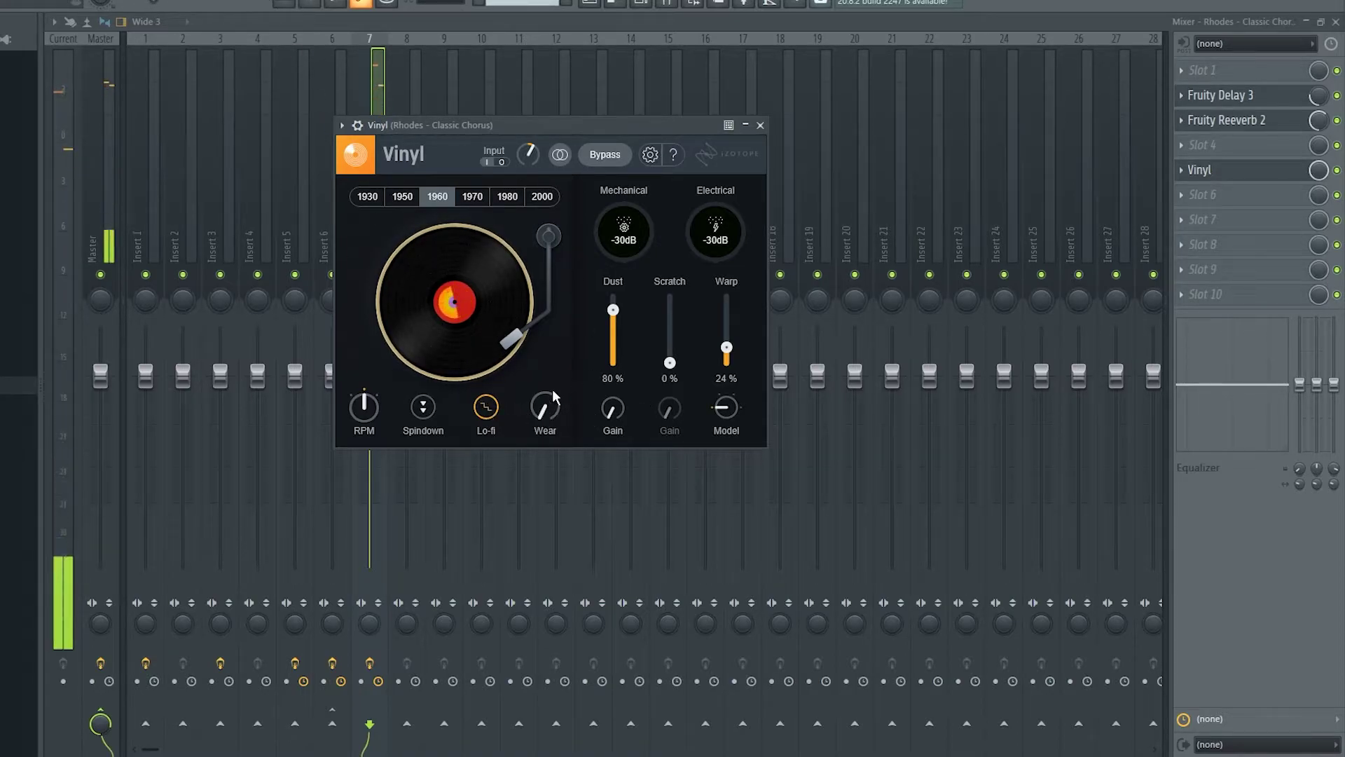
left_click_drag(543, 413, 500, 417)
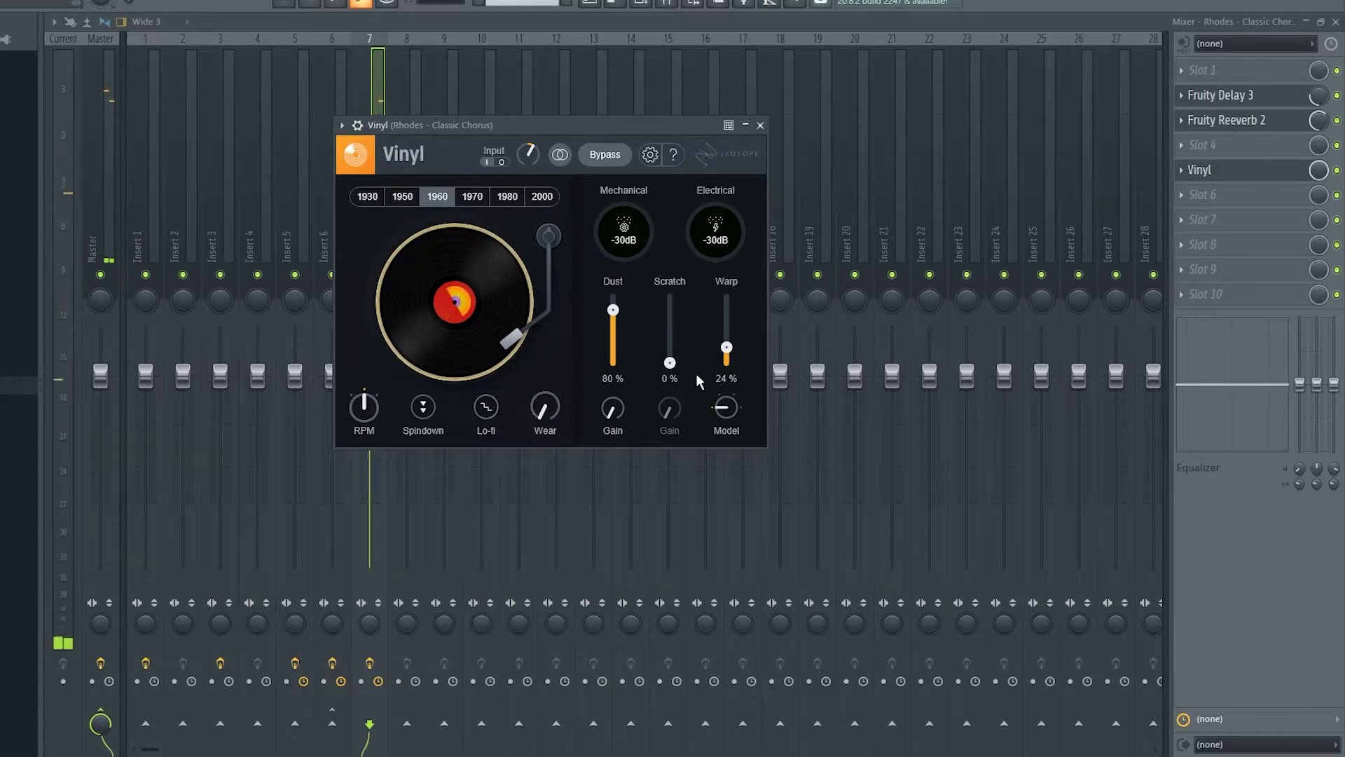
Step: Load a second Vinyl effect into slot 7 of the Rhodes mixer track
left_click(1196, 222)
left_click(992, 562)
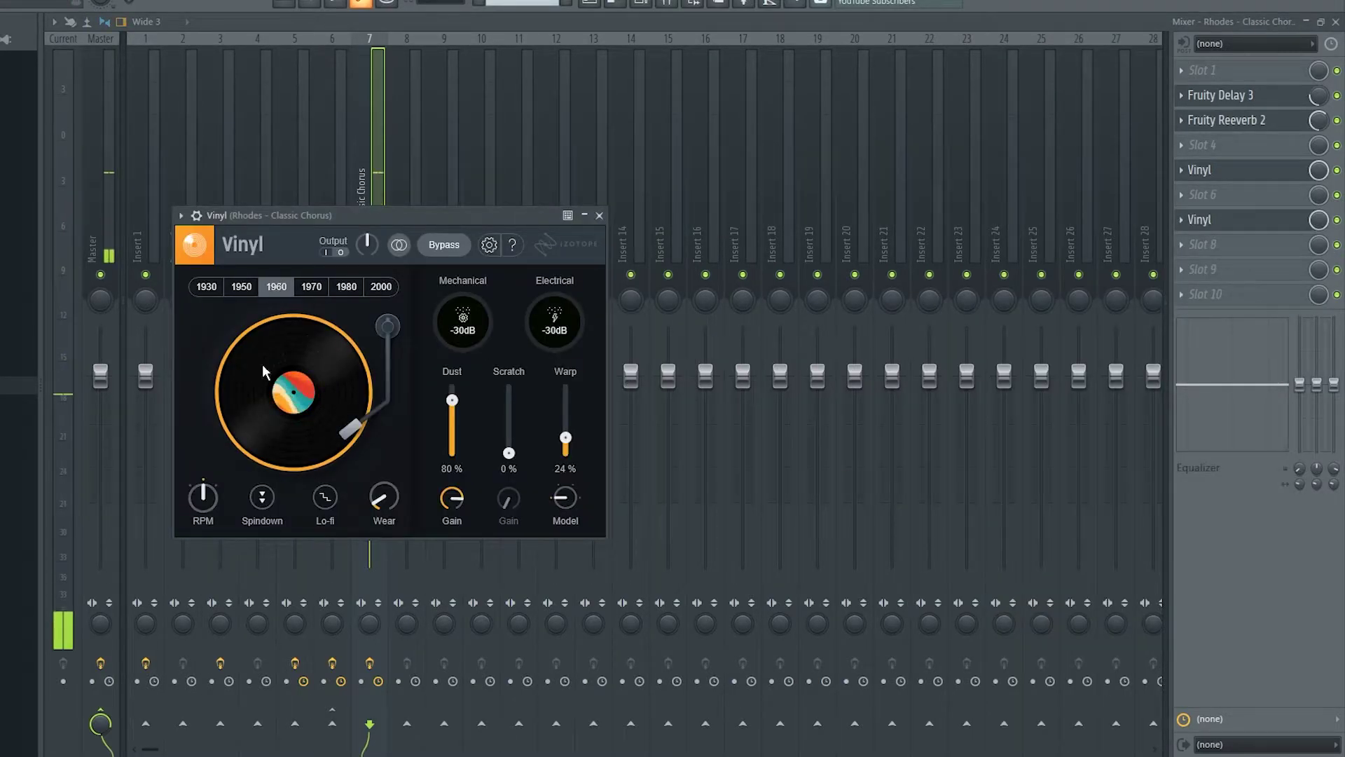
Step: Turn the dust gain and Wear fully down in the second Vinyl and move that effect up to slot 6
left_click_drag(452, 498, 452, 533)
left_click_drag(570, 527, 571, 554)
left_click_drag(384, 499, 396, 609)
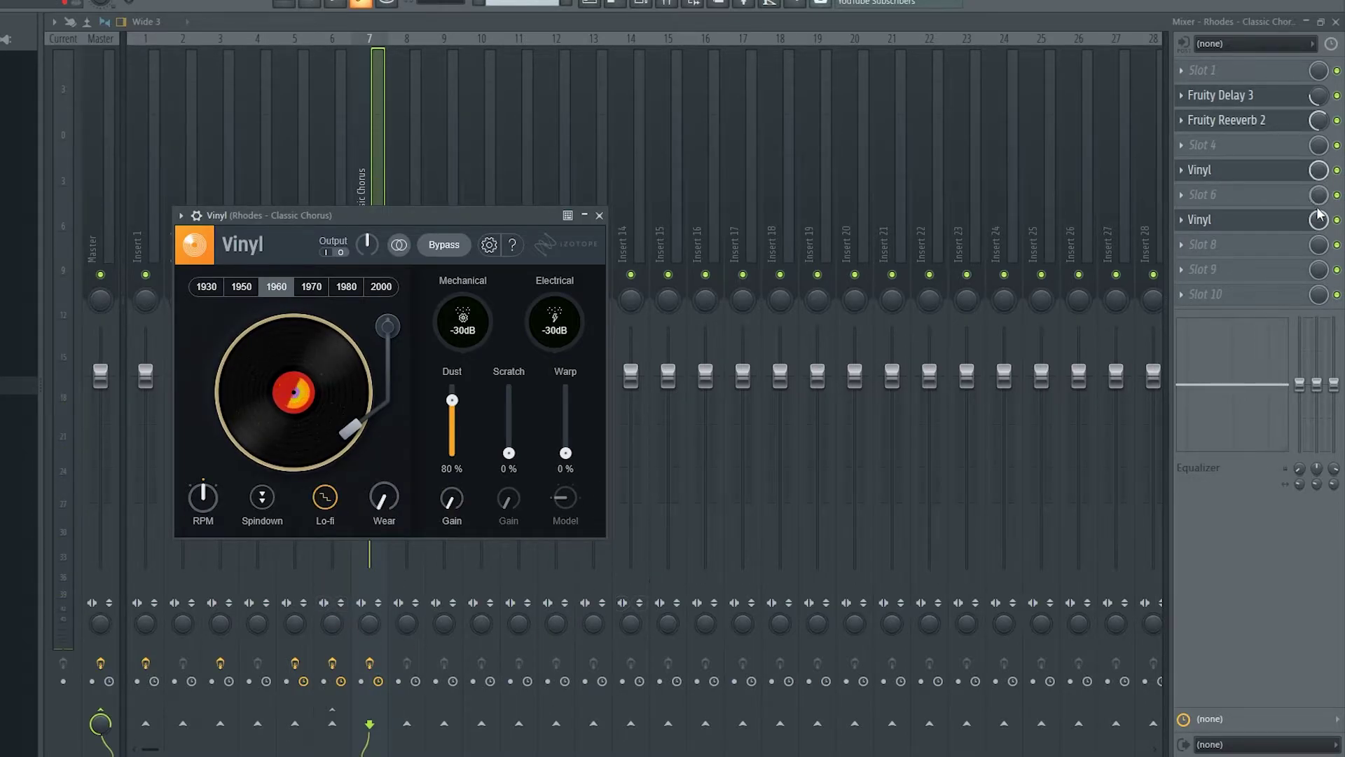
key("Escape")
left_click_drag(1281, 222, 1281, 195)
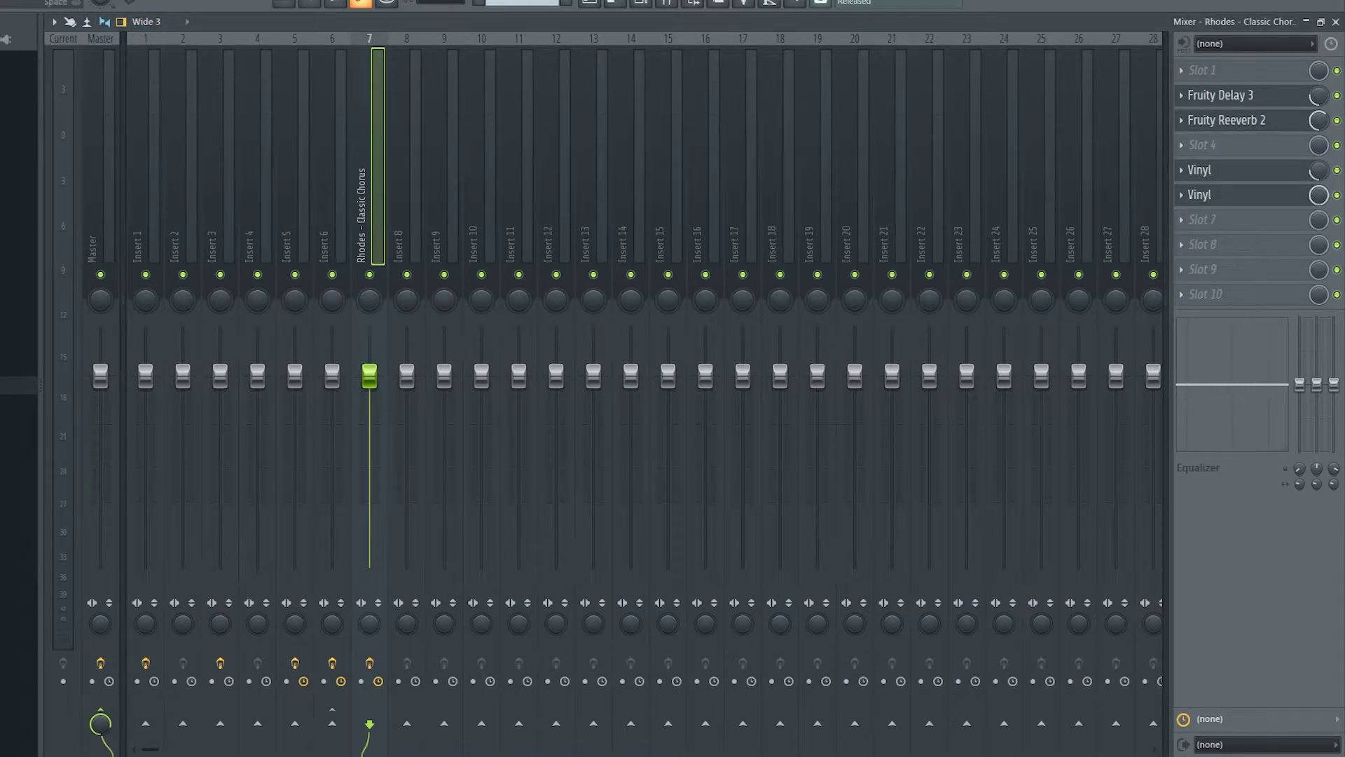
Step: Play the chords and audition different Wear amounts in the slot 6 Vinyl, ending at 6 %
key("space")
key("space")
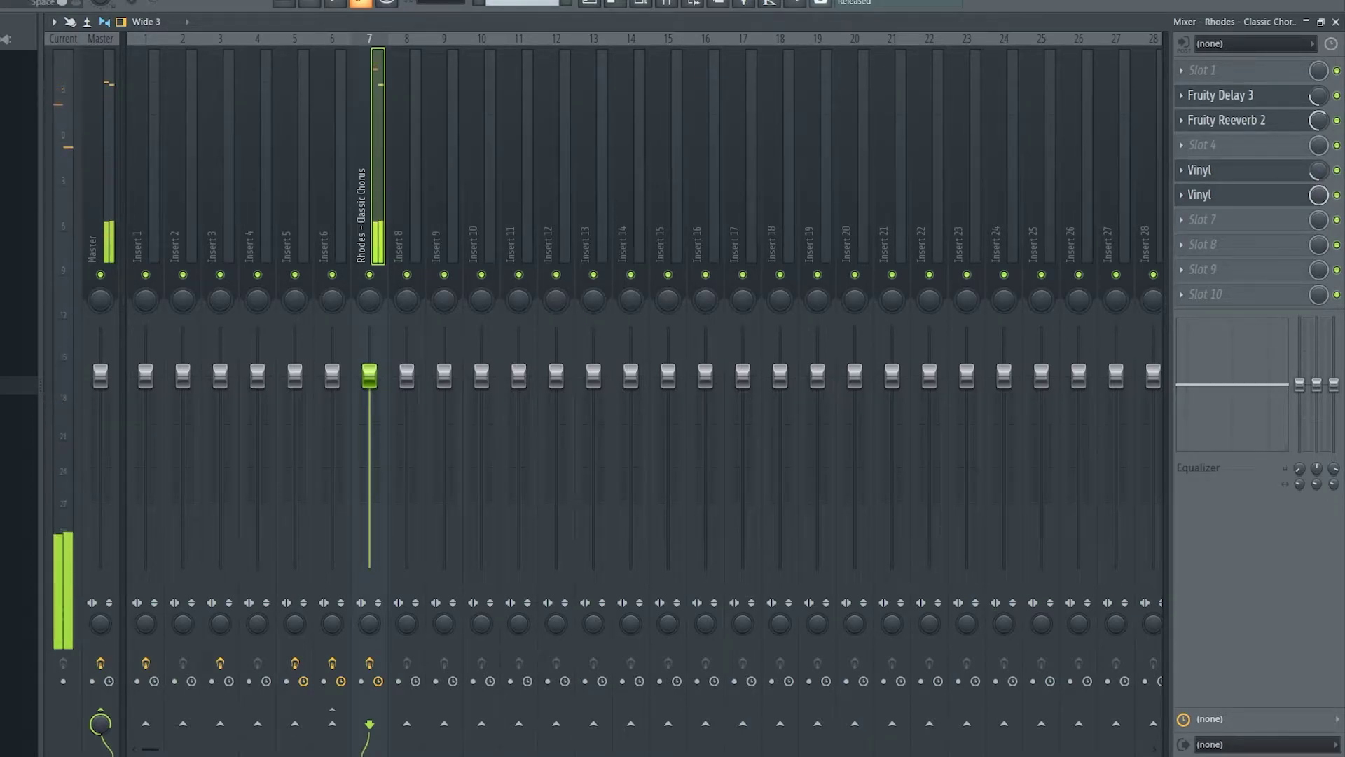
left_click(1223, 204)
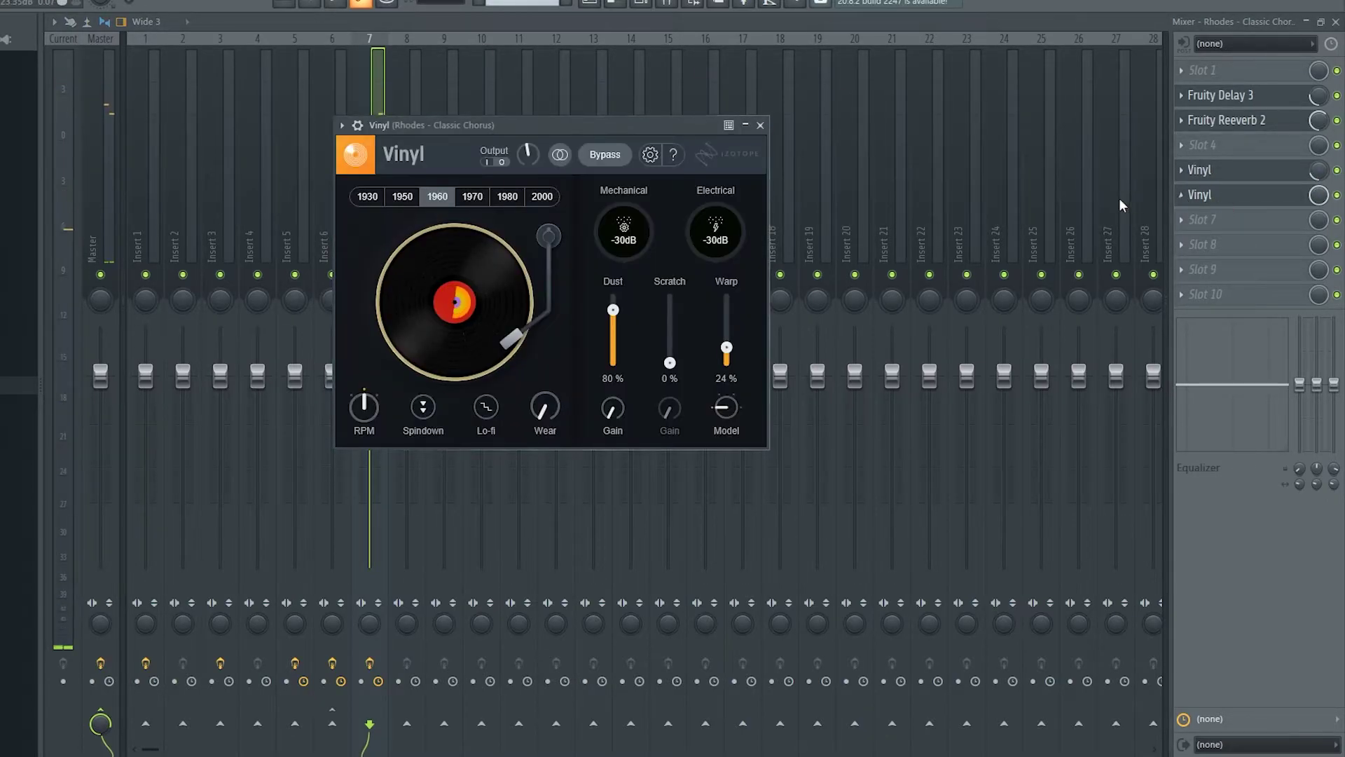
mouse_move(542, 414)
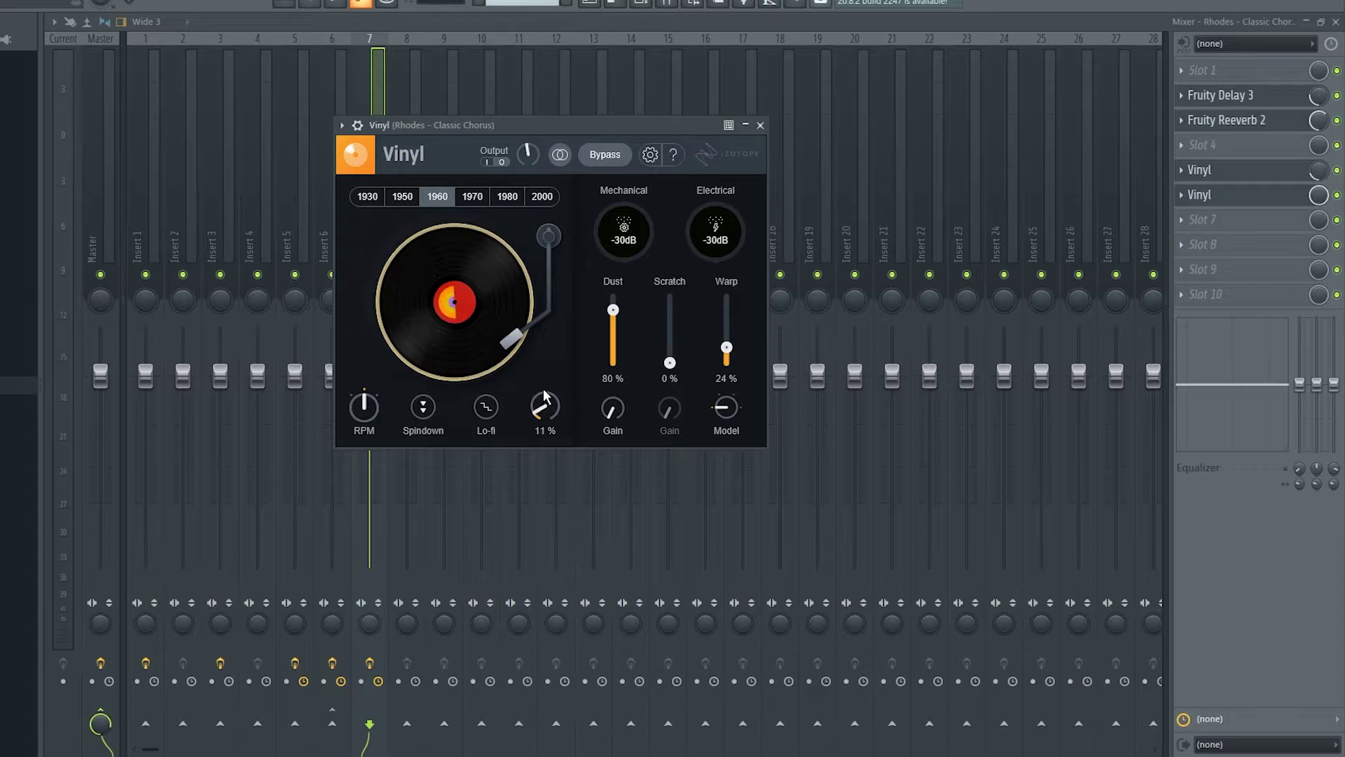
key("space")
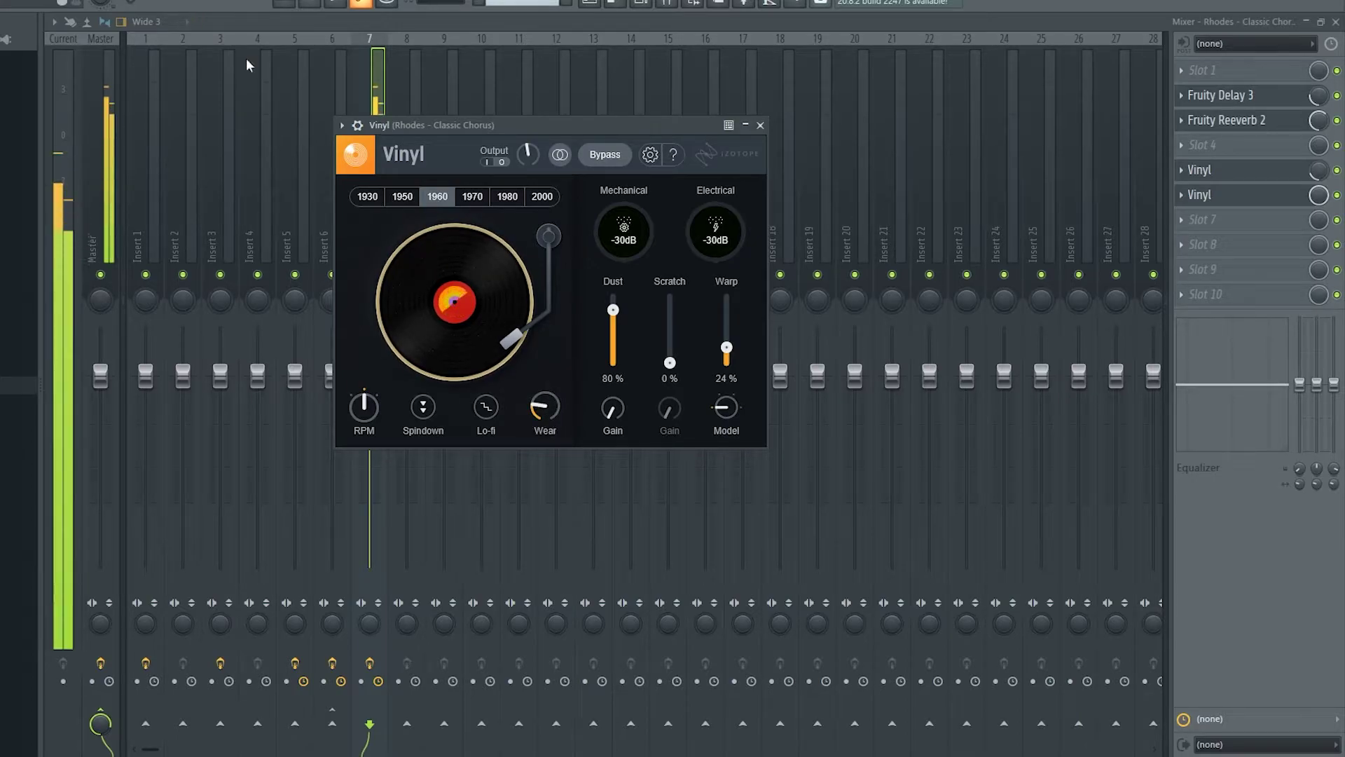
mouse_move(545, 409)
left_mouse_down()
mouse_move(558, 426)
mouse_move(545, 424)
left_mouse_up()
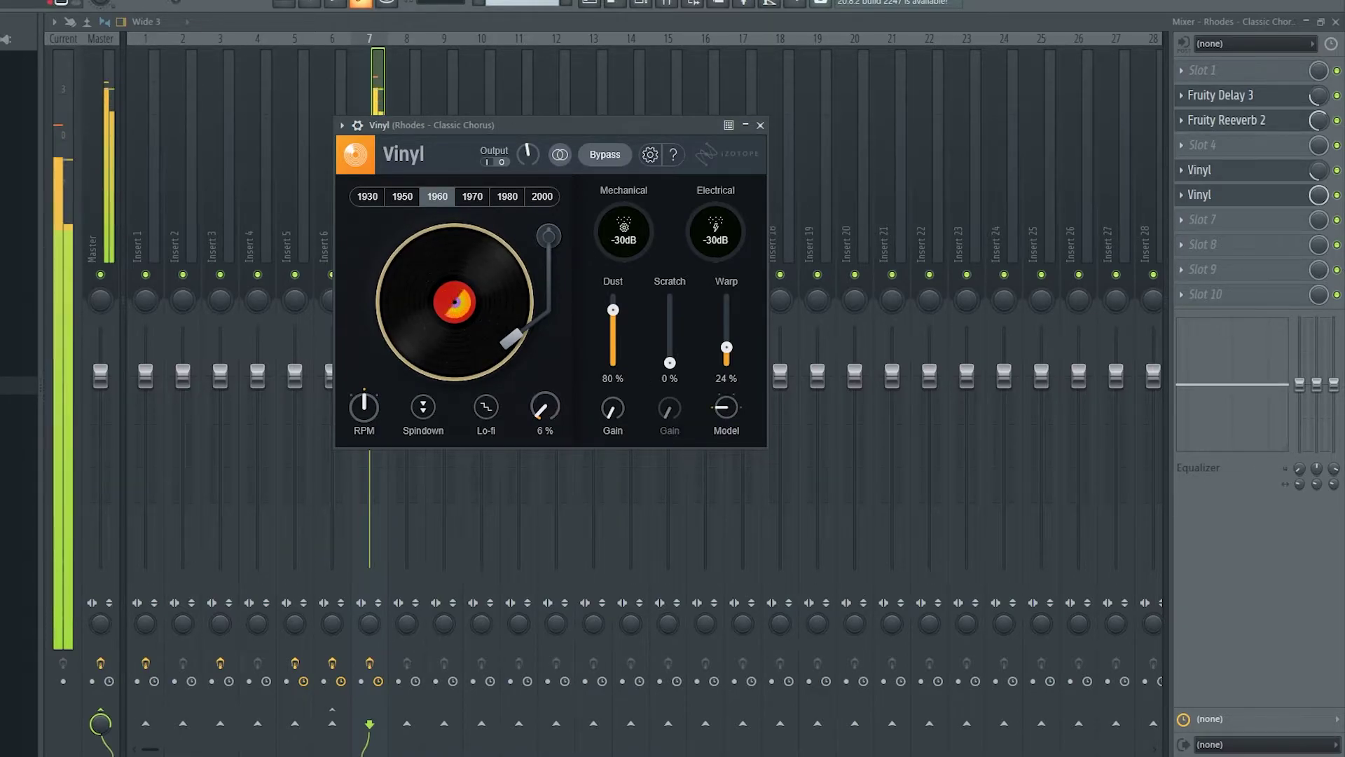
Step: Load Fruity Soft Clipper into slot 8 of the Rhodes mixer track and play the chords through it
left_click(1190, 245)
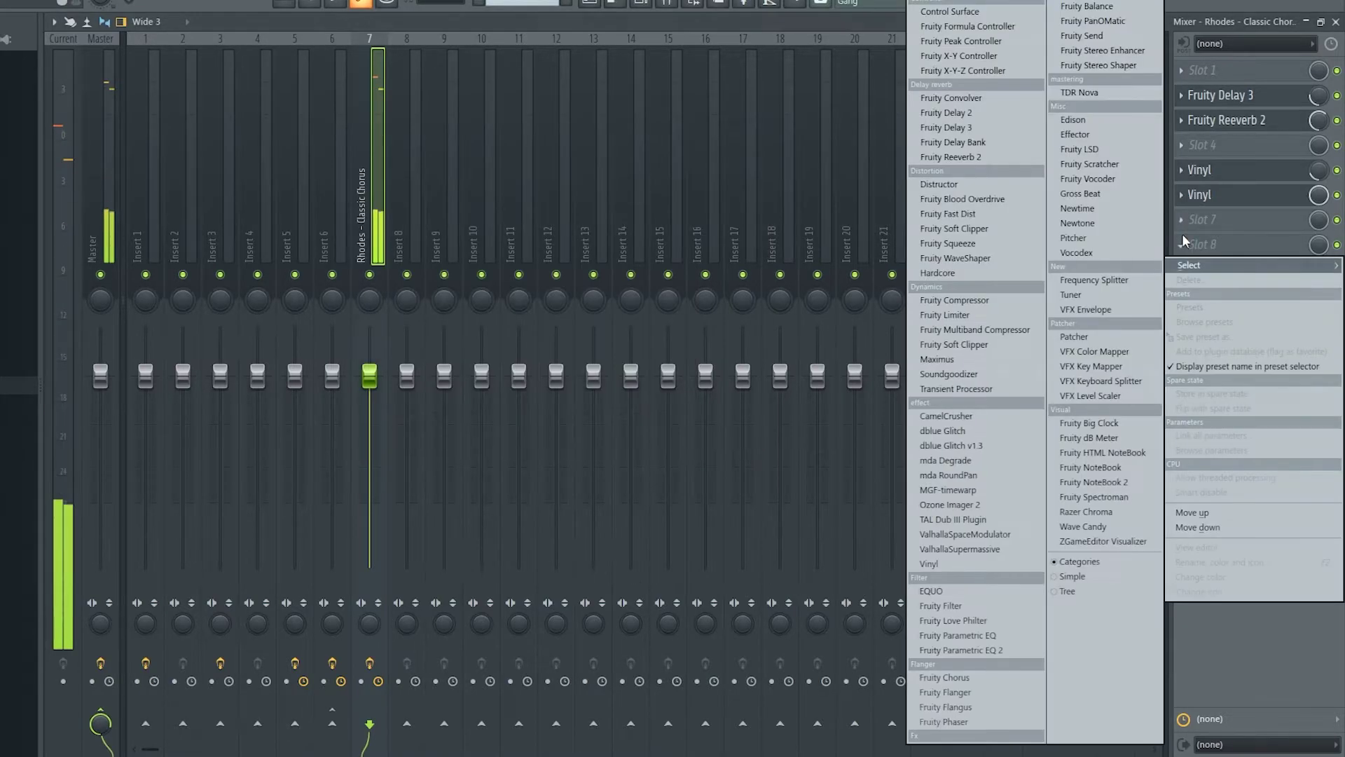
left_click(953, 228)
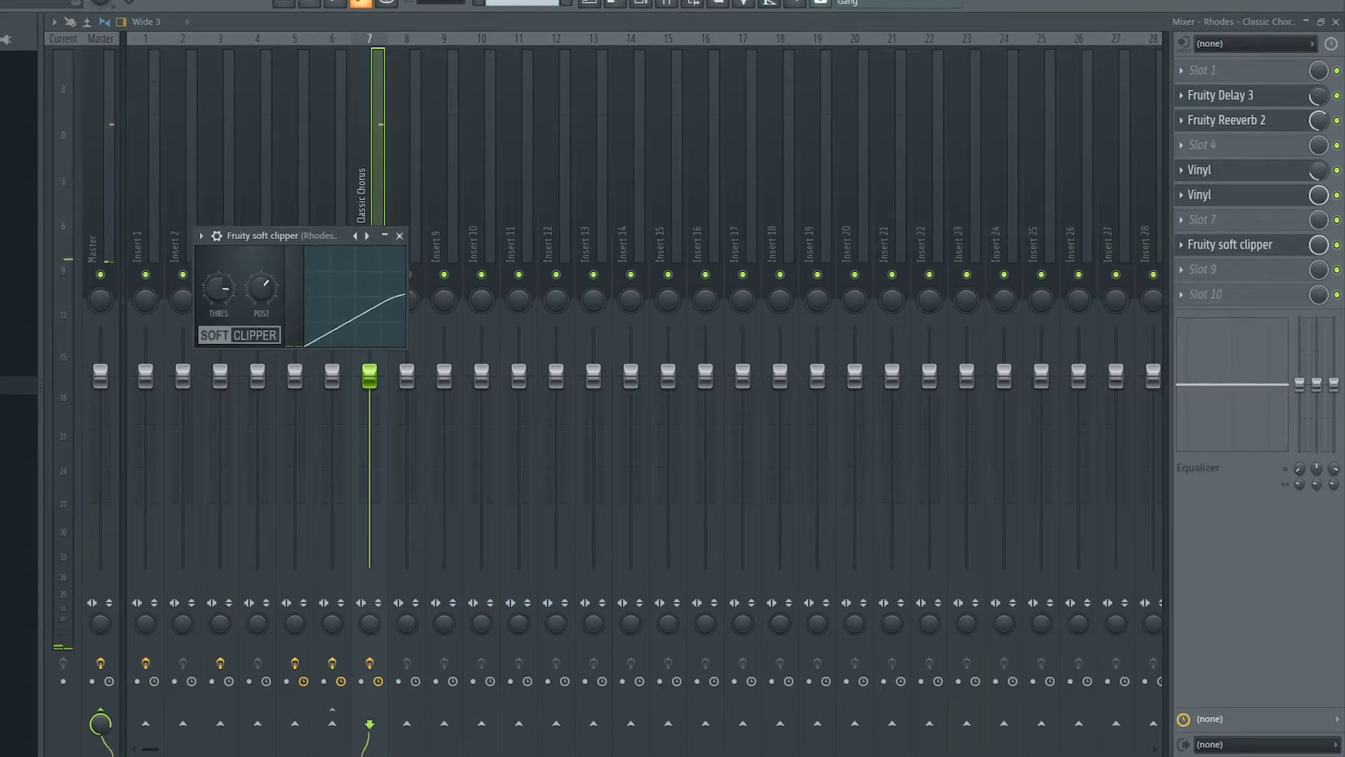
key("space")
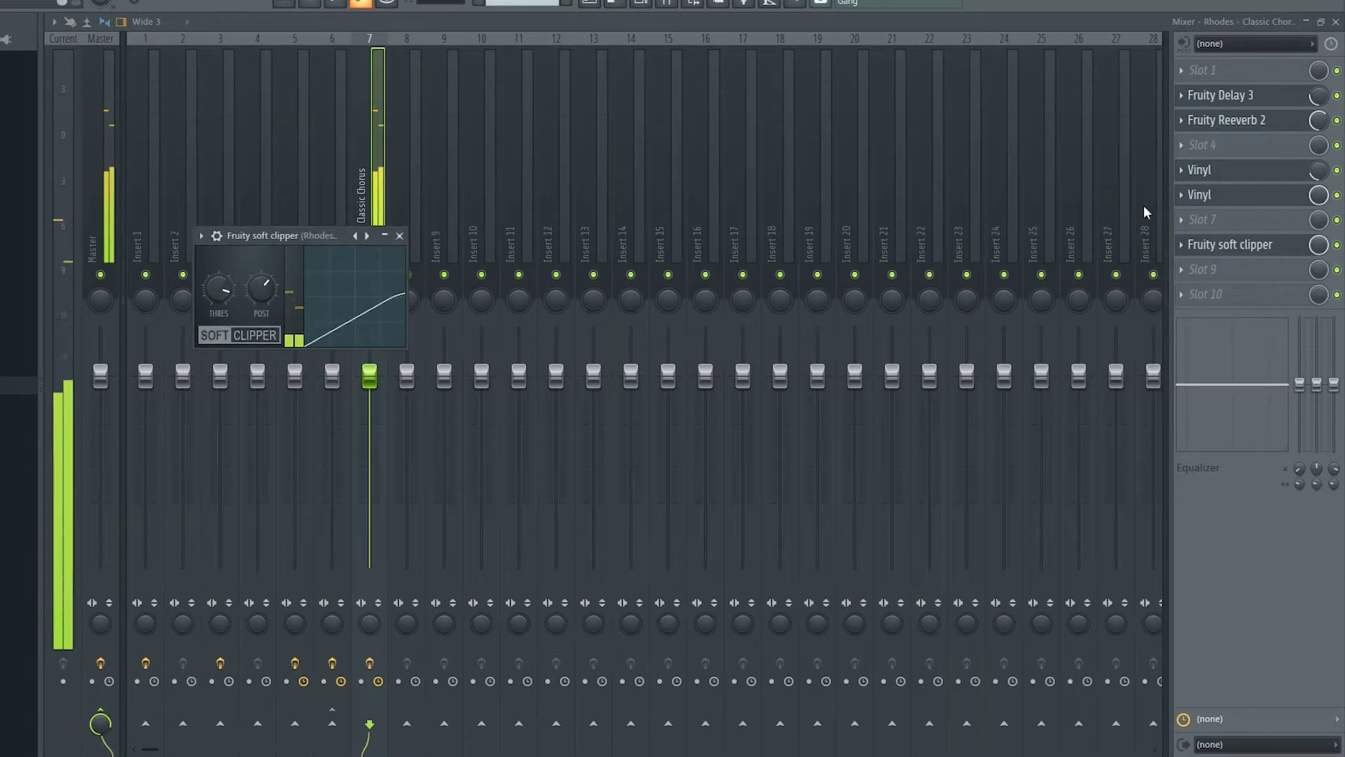
Step: Turn Wear fully down in the slot 6 Vinyl, try RPM at 78, and set it to the lowest speed
left_click(1234, 199)
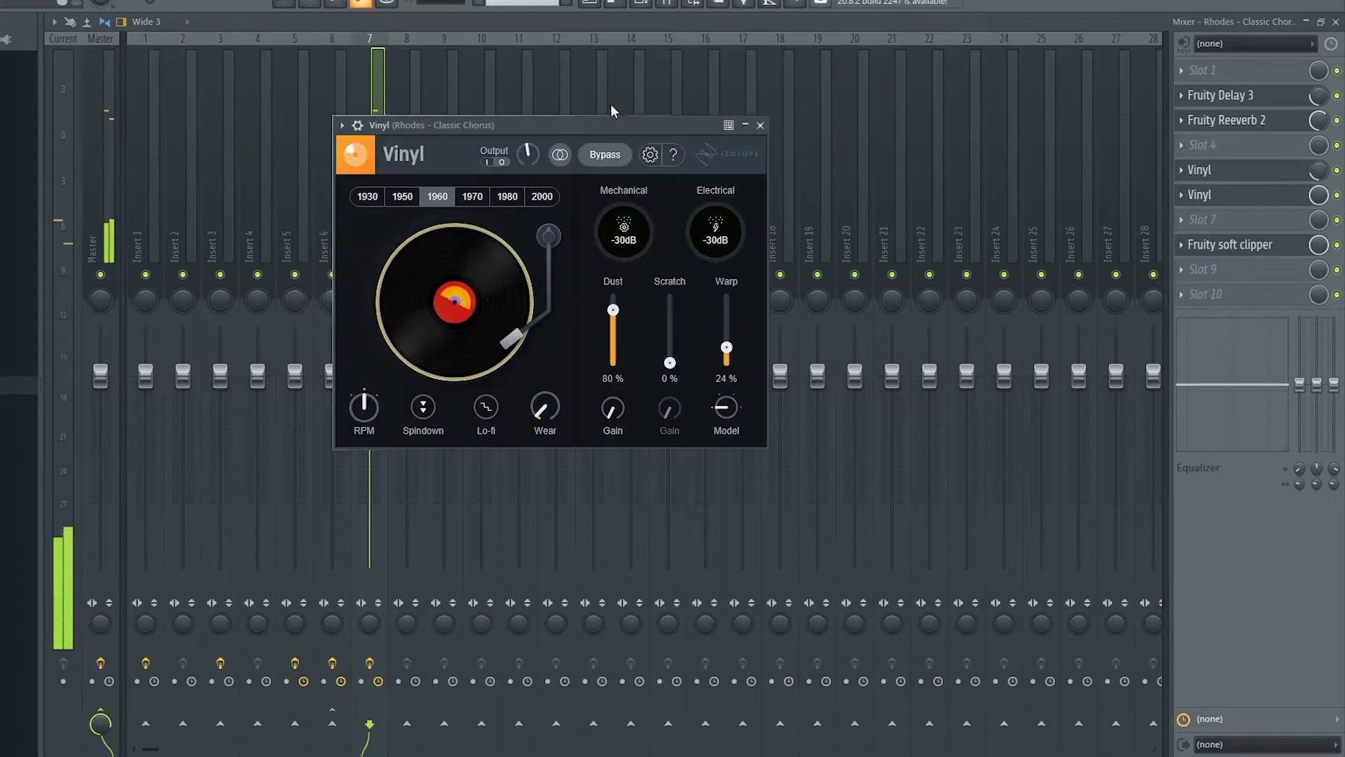
left_click_drag(545, 418, 545, 429)
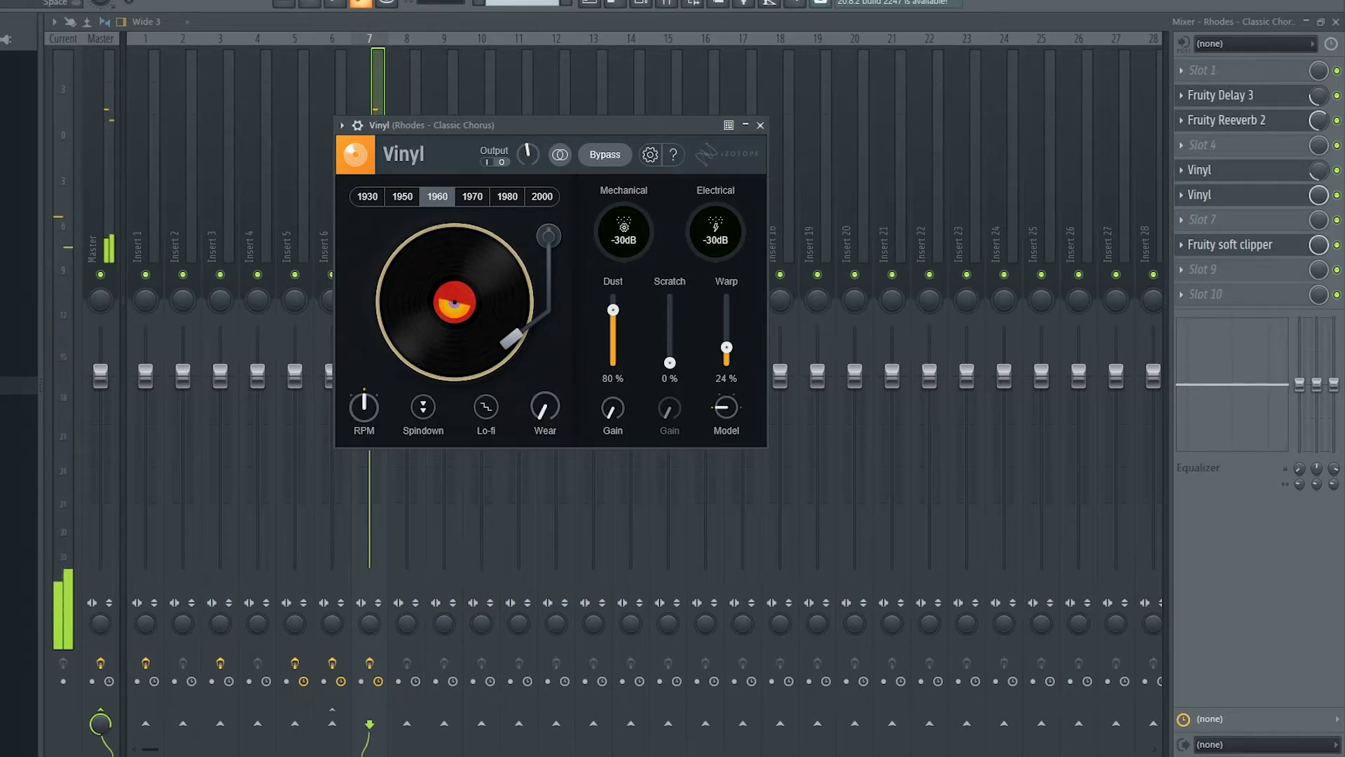
left_click(362, 398)
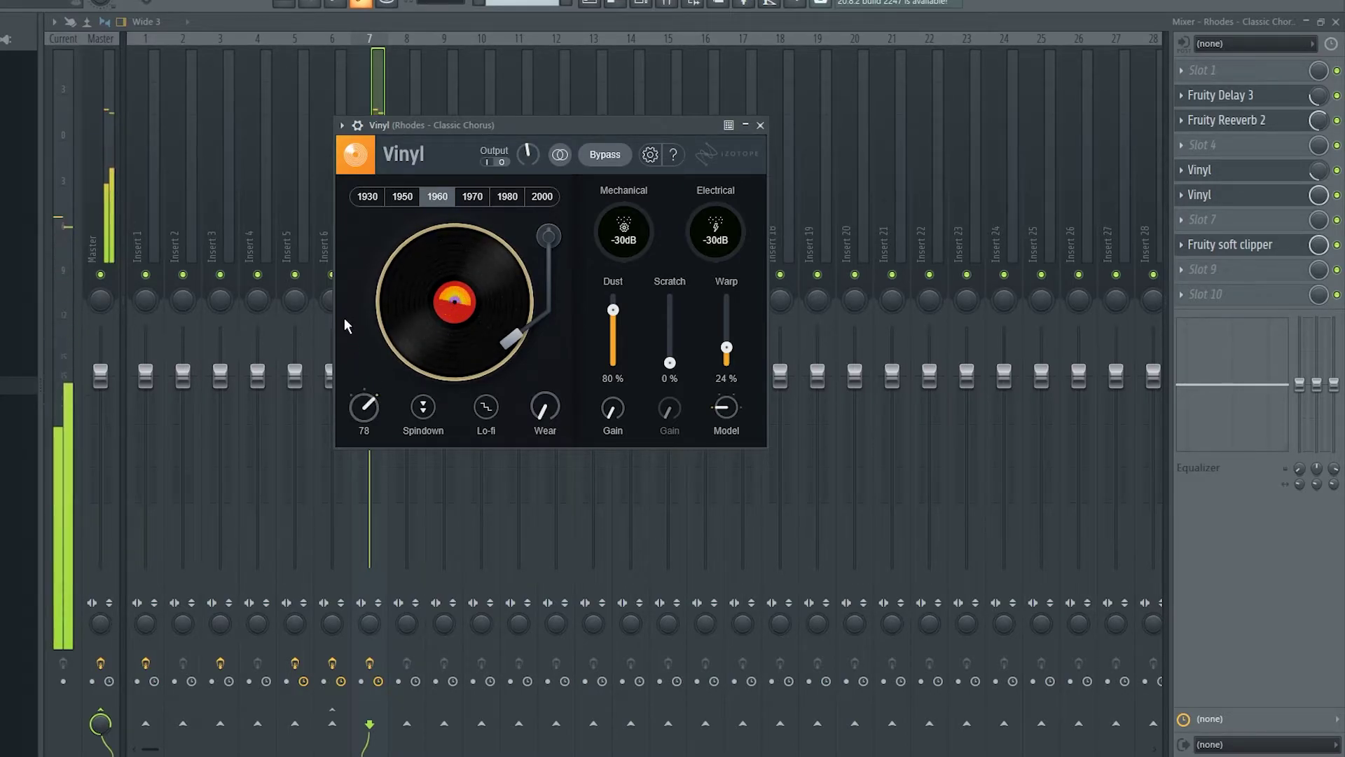
left_click(365, 403)
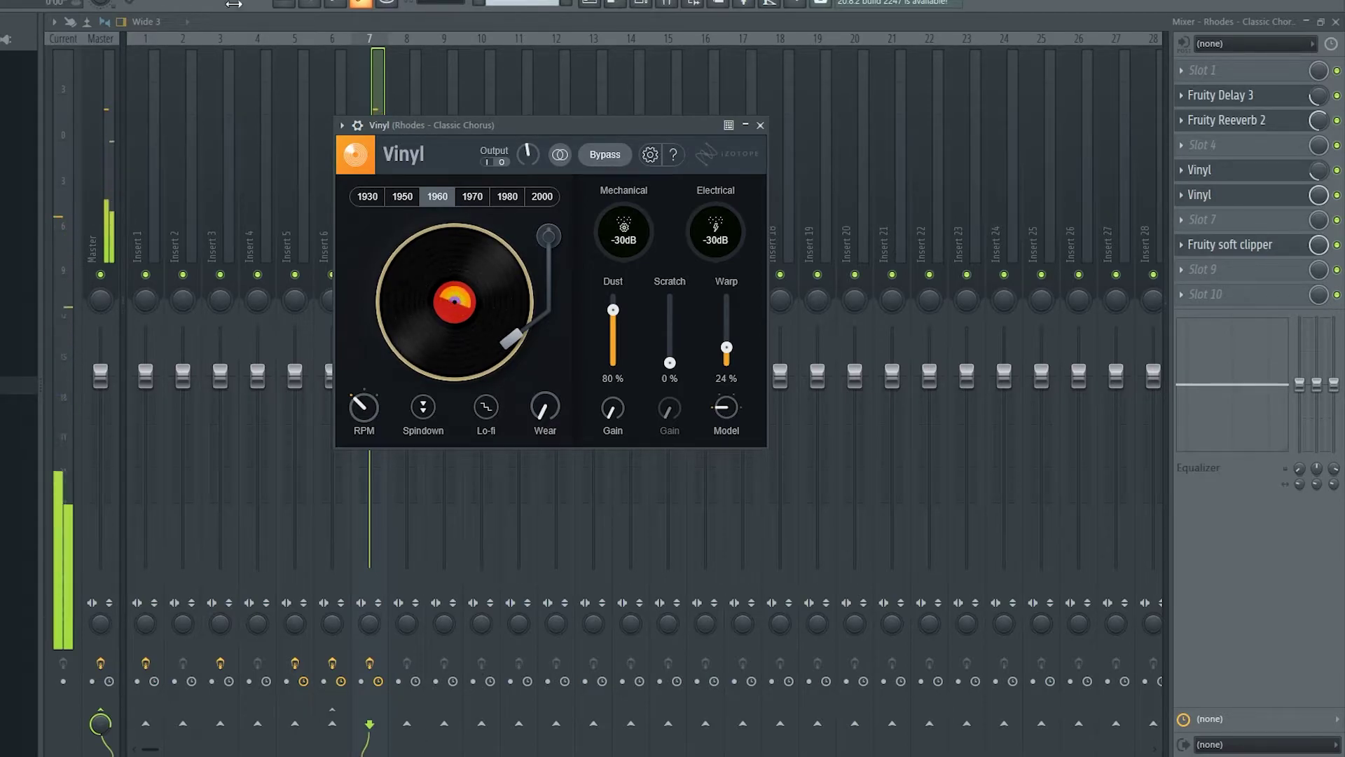
mouse_move(365, 412)
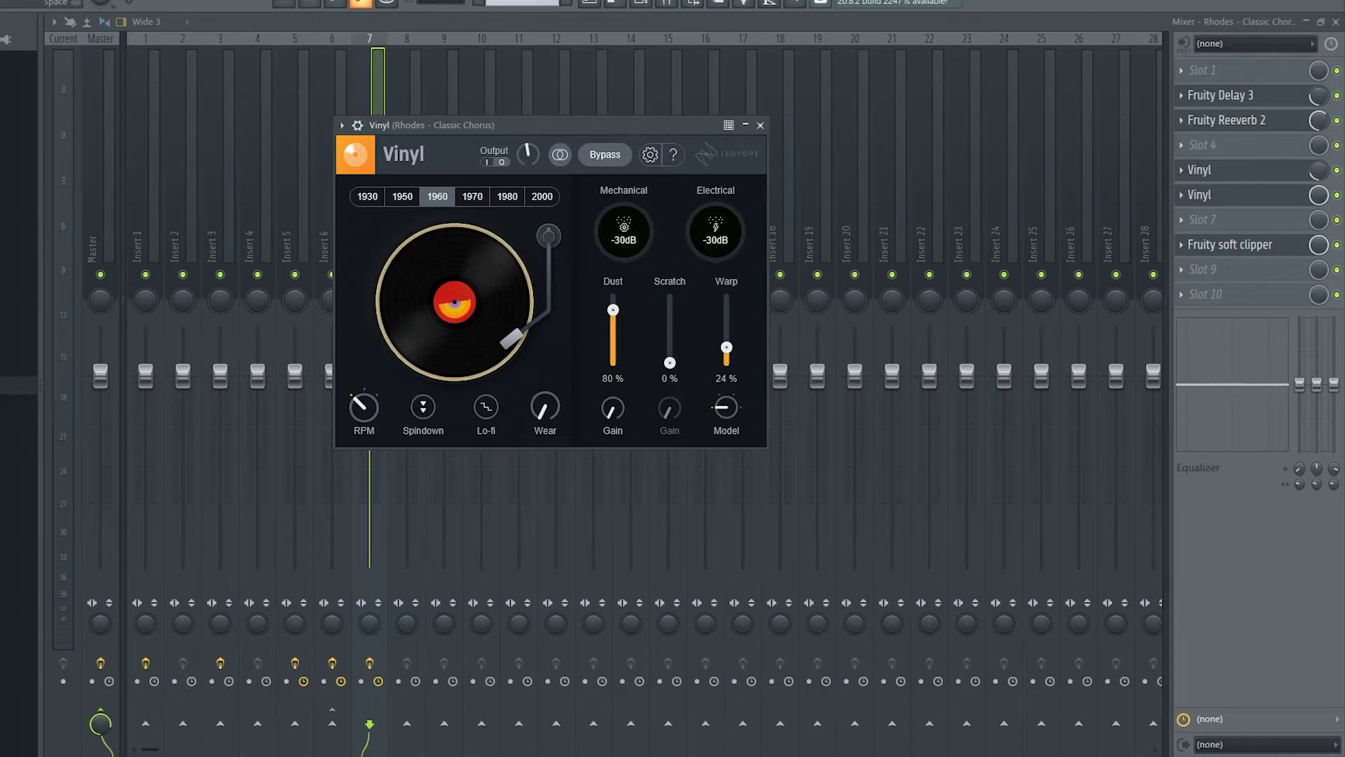
Step: Audition Vinyl's Mechanical noise at 12 dB and its Electrical noise, and return both to -30 dB
left_click_drag(608, 200, 641, 49)
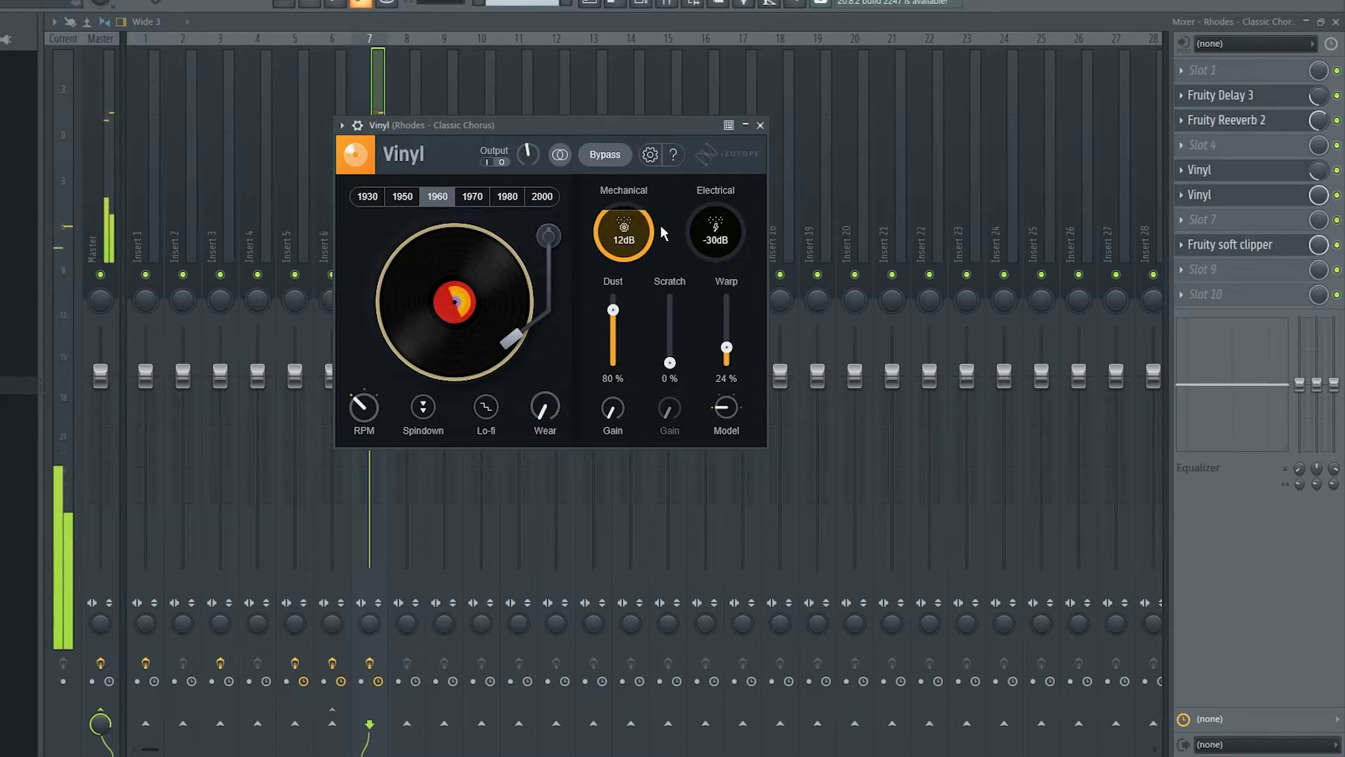
left_click(629, 225, "ctrl")
left_click_drag(715, 221, 535, 242)
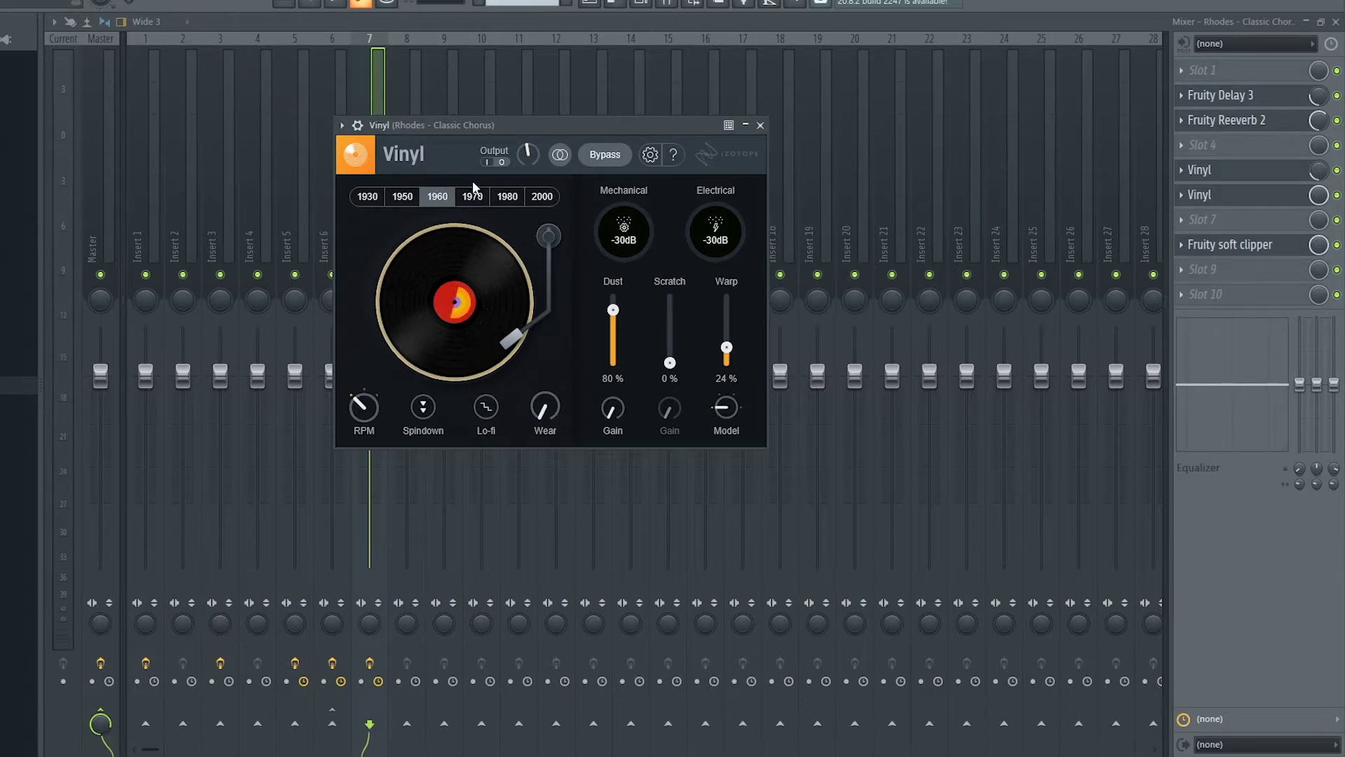
Step: Audition Vinyl's Scratch at 43 % with different gain levels during playback, and return Scratch to 0 %
left_click_drag(670, 362, 670, 335)
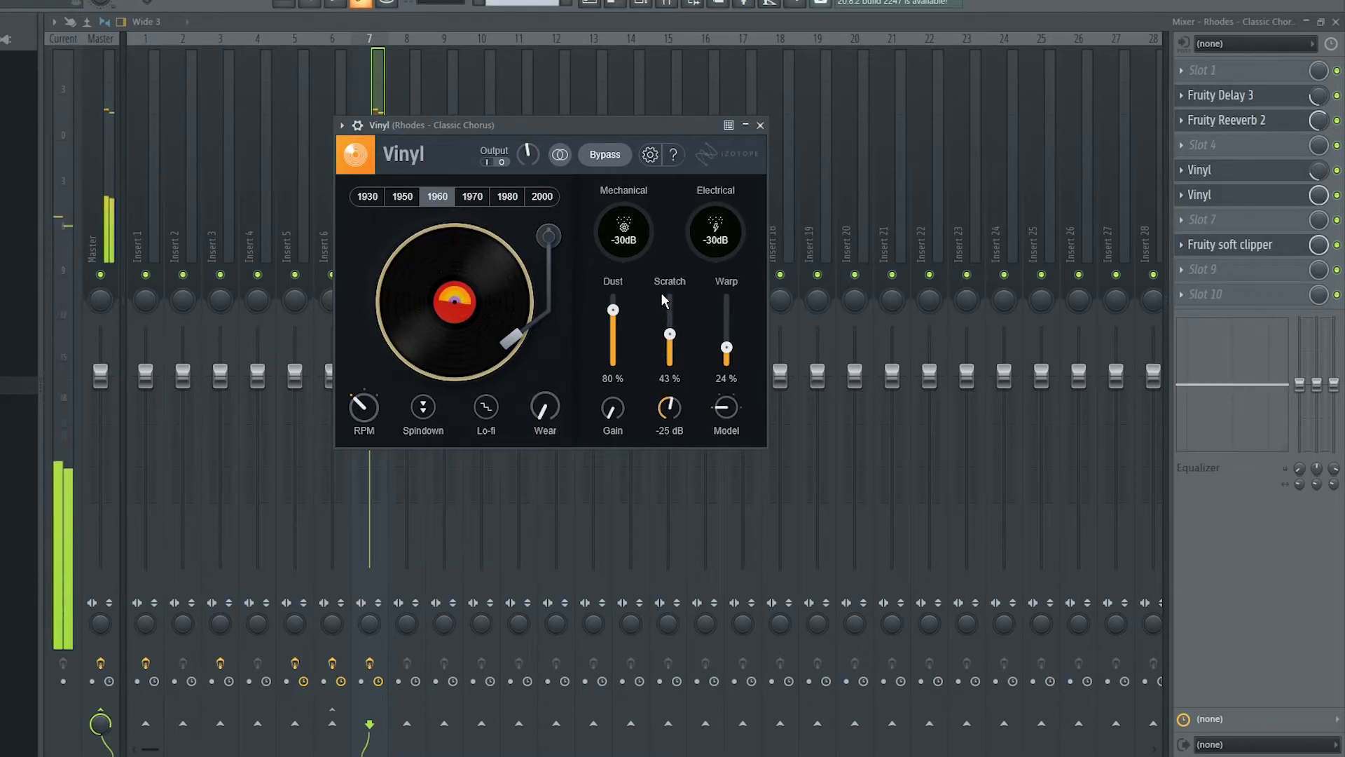
left_click_drag(669, 408, 666, 247)
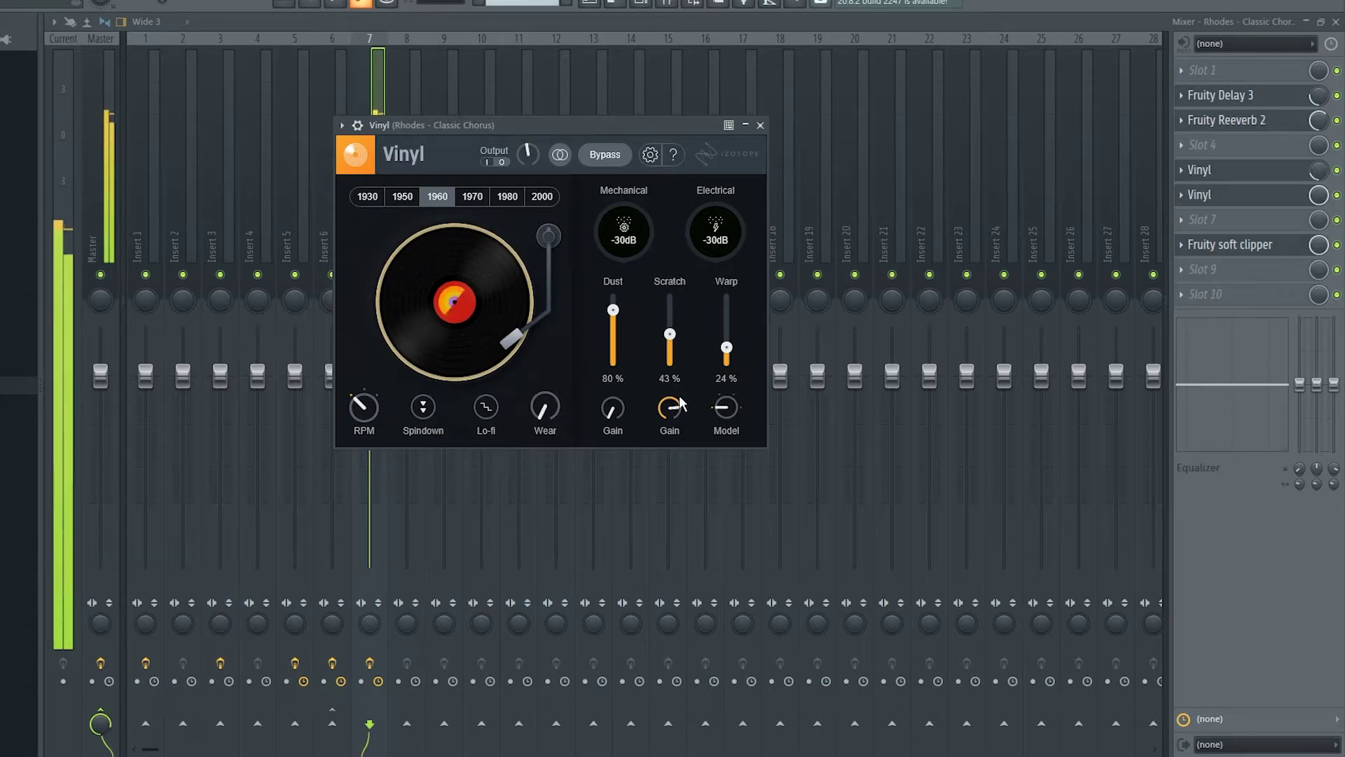
left_click_drag(678, 401, 677, 426)
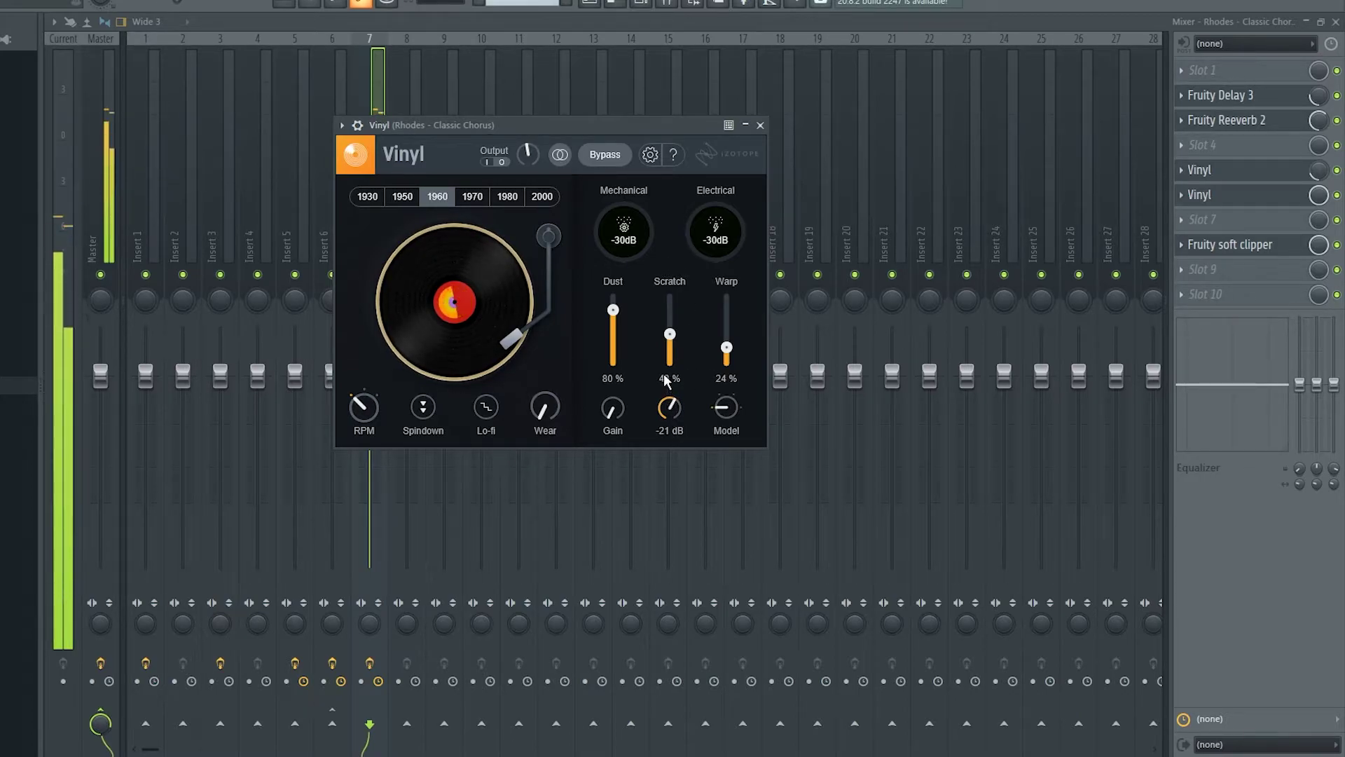
left_click_drag(669, 334, 670, 363)
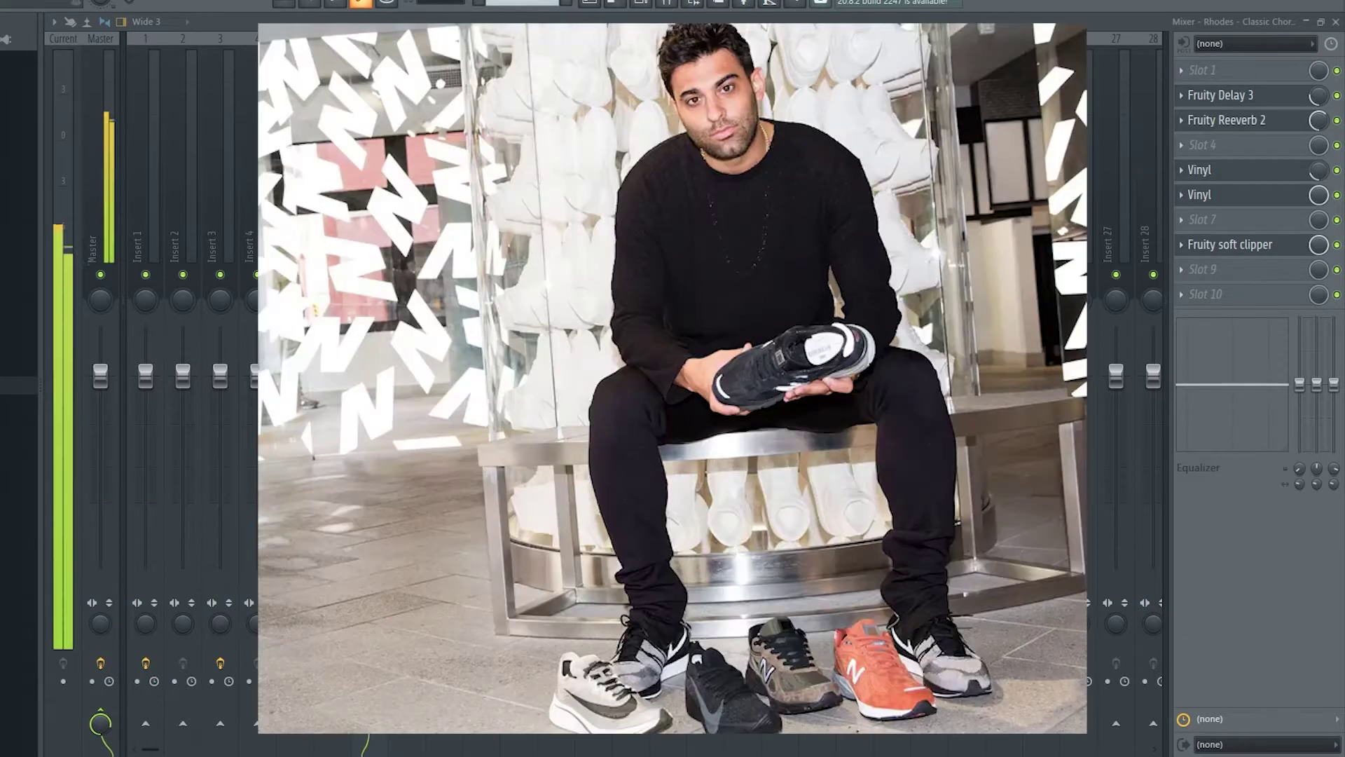
Step: Raise Warp to 33 % in the slot 6 Vinyl and compare the bypassed sound with the processed one
mouse_move(727, 348)
left_mouse_down()
mouse_move(727, 312)
mouse_move(729, 359)
mouse_move(733, 340)
left_mouse_up()
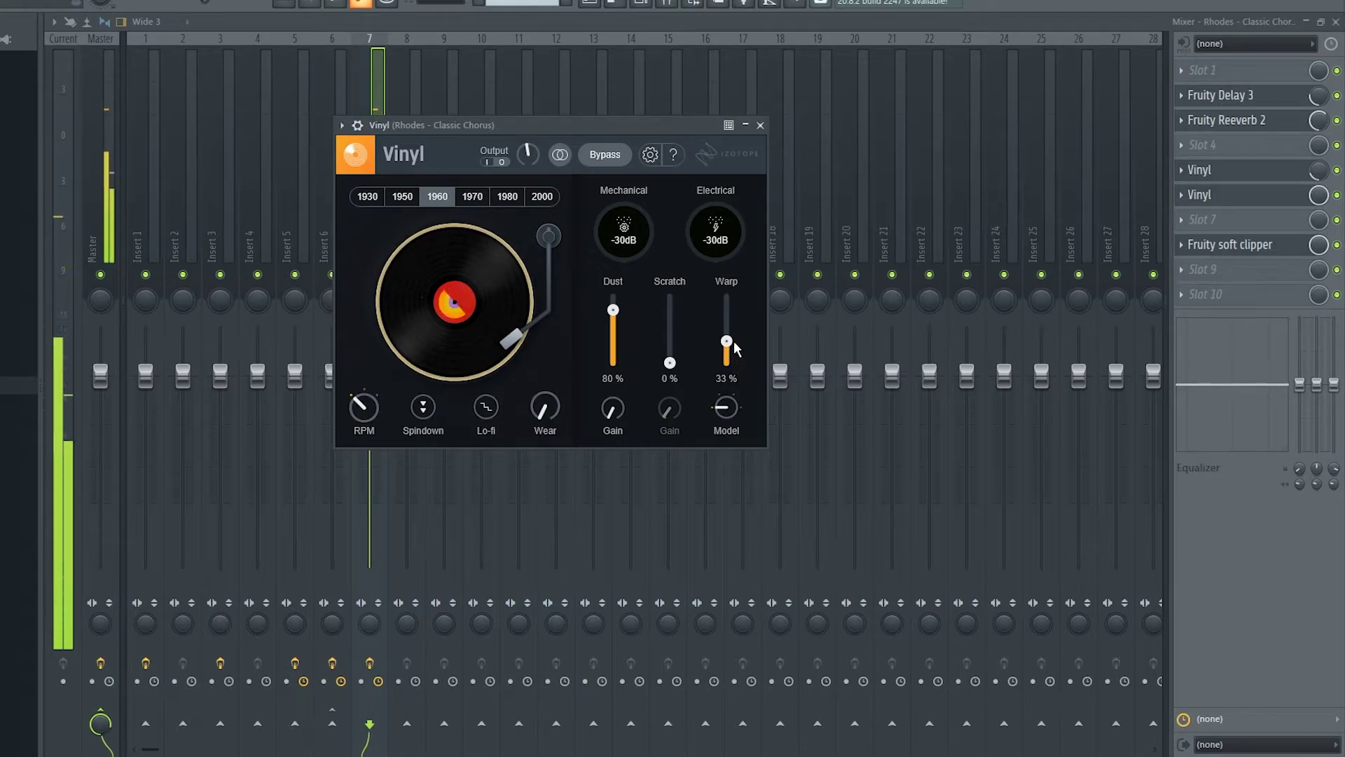
left_click(604, 154)
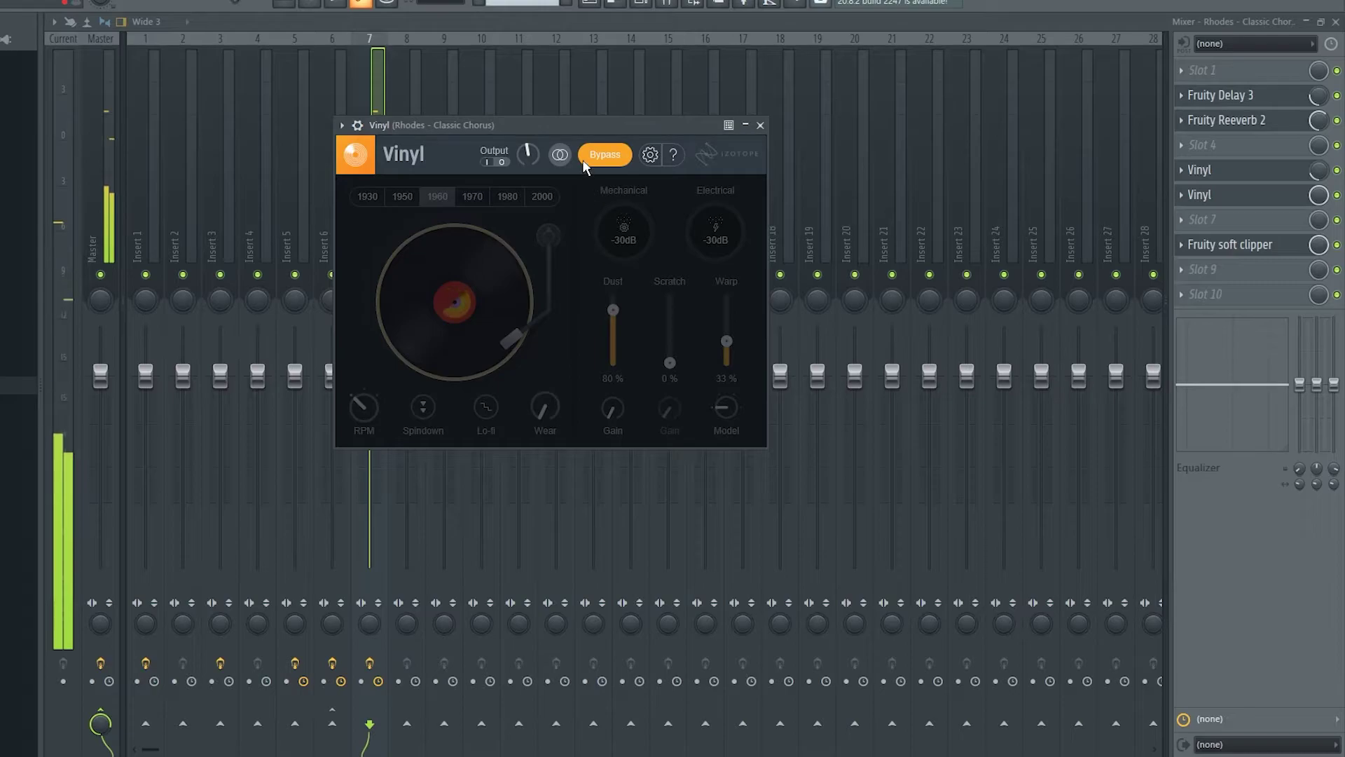
left_click(604, 158)
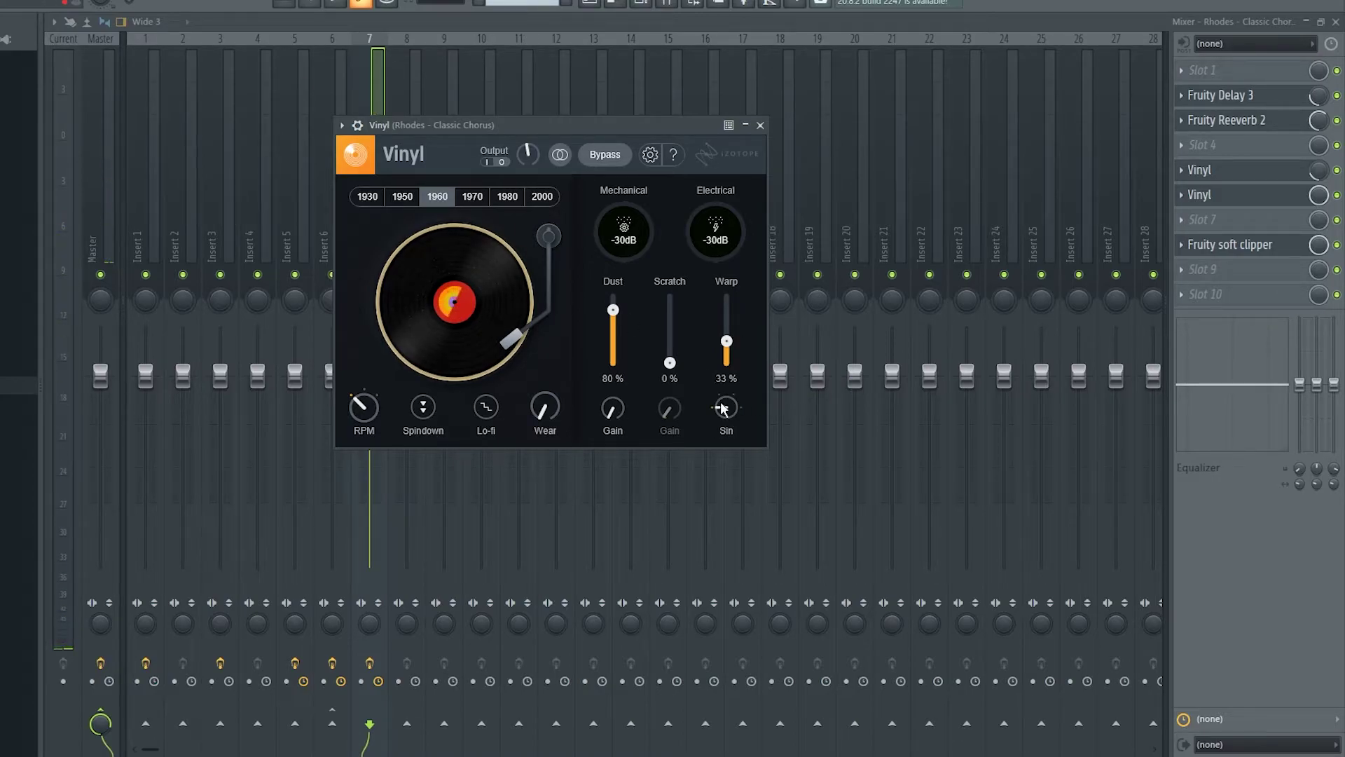
mouse_move(733, 410)
Step: Load the VST3 version of Vinyl from the full plugin list into slot 7
left_click(1249, 225)
left_click(873, 66)
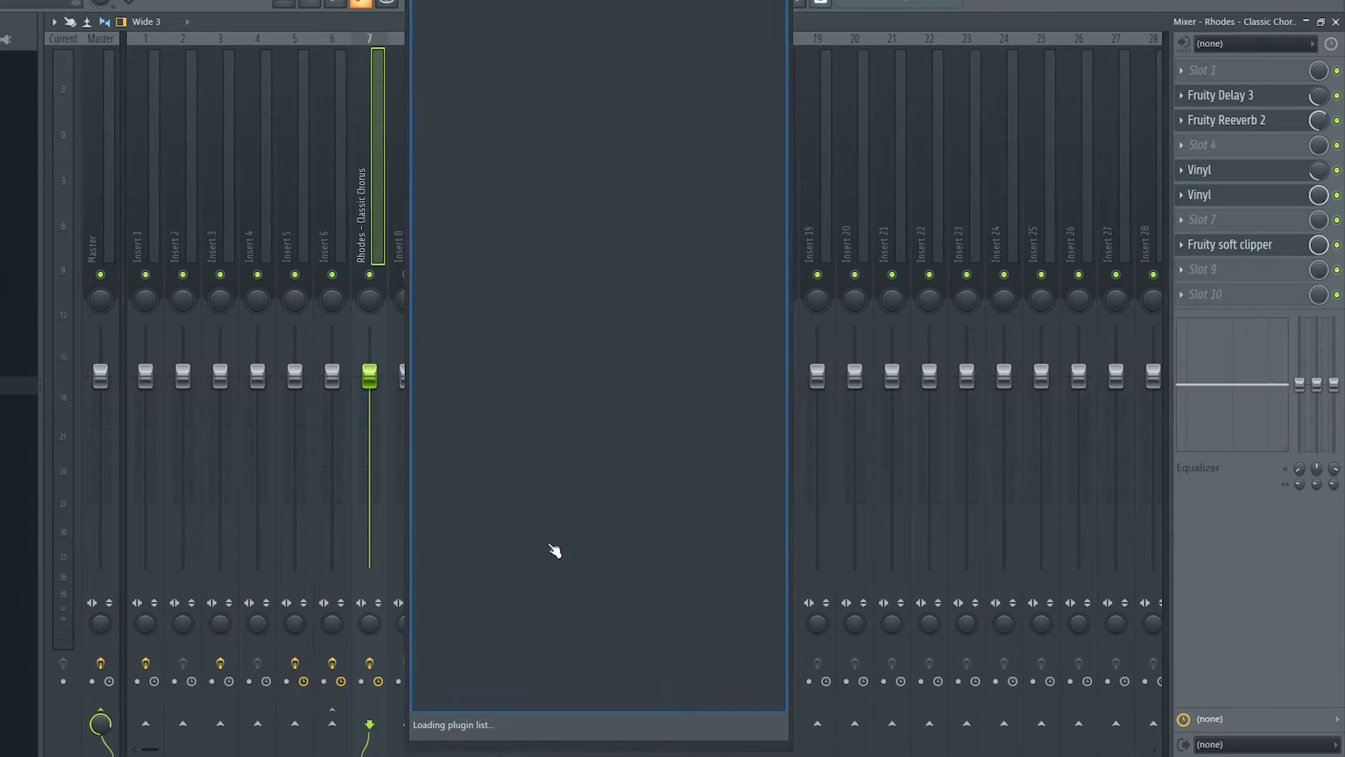
scroll(526, 490, "down", 15)
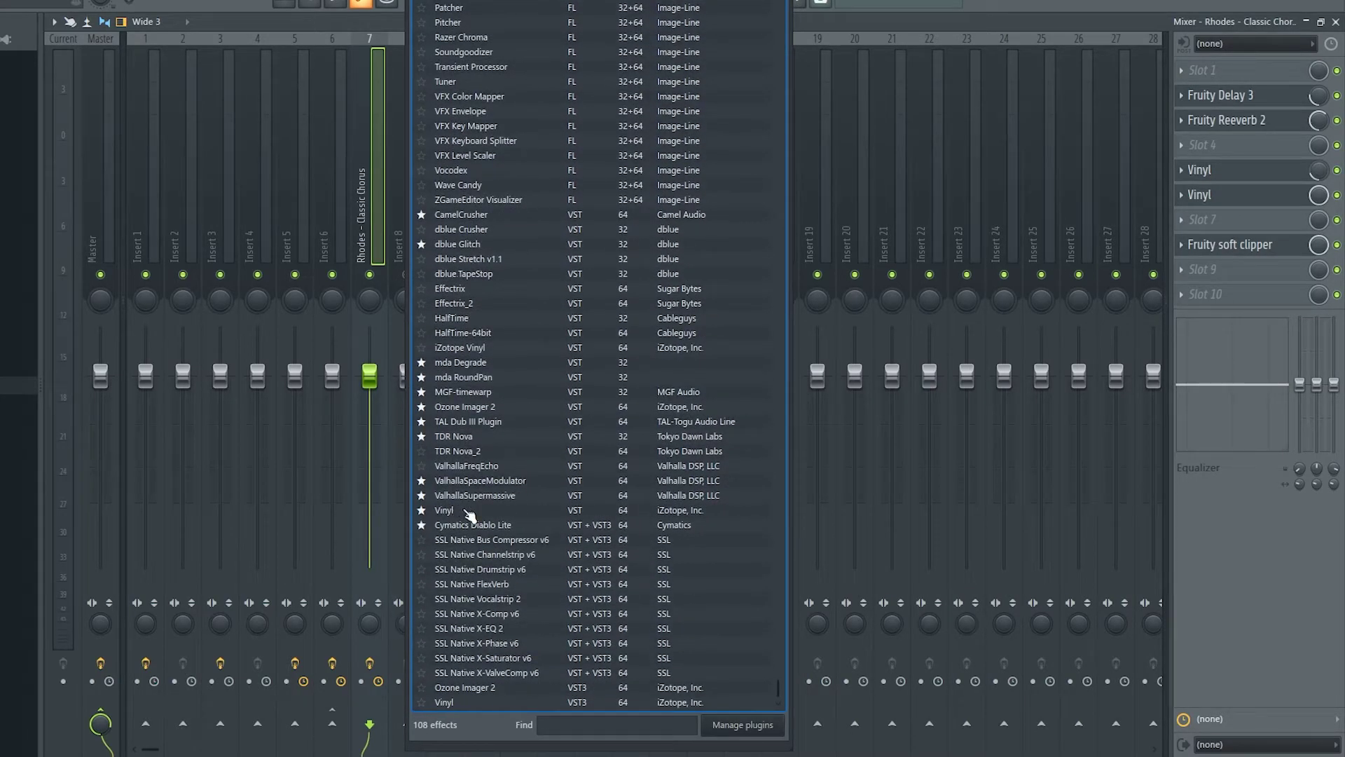
left_click(460, 703)
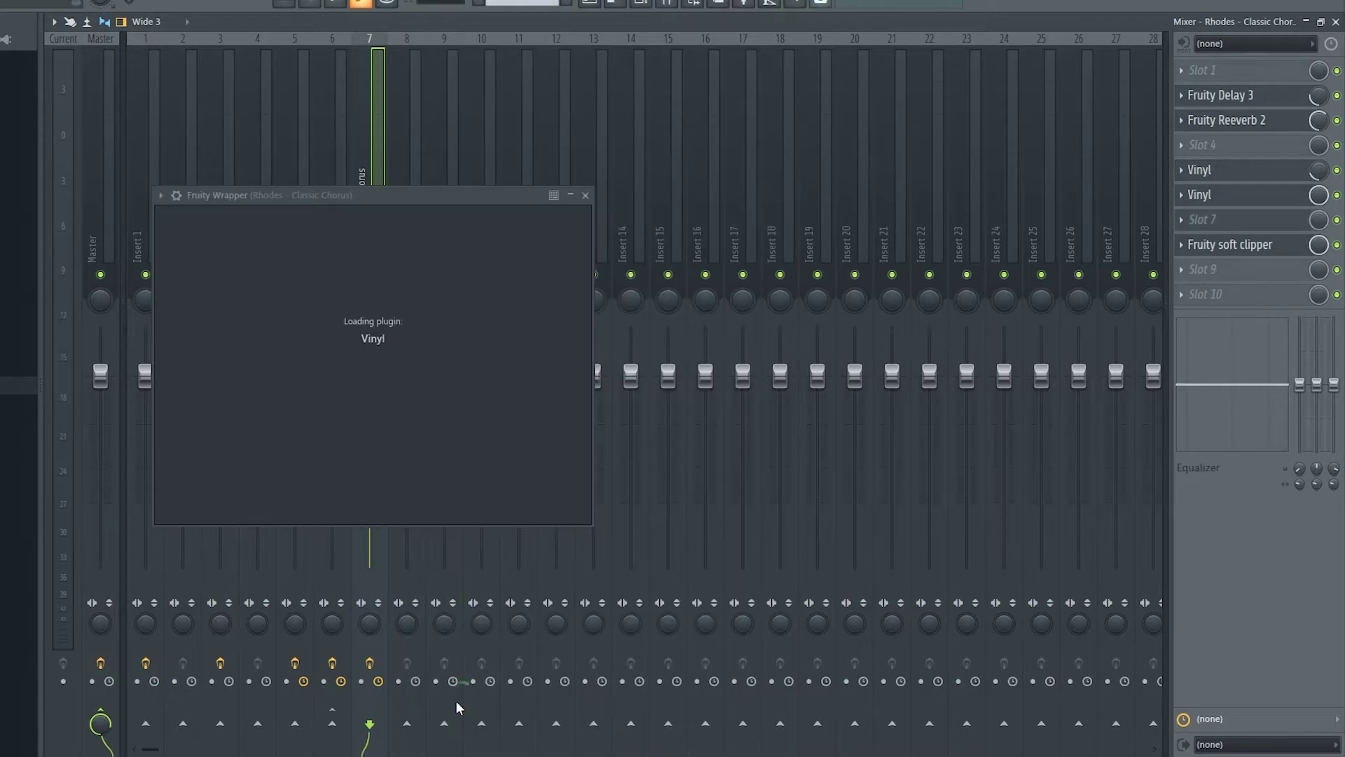
Step: Replace the Vinyl in slot 7 with the older iZotope Vinyl VST from the full plugin list
left_click(1196, 231)
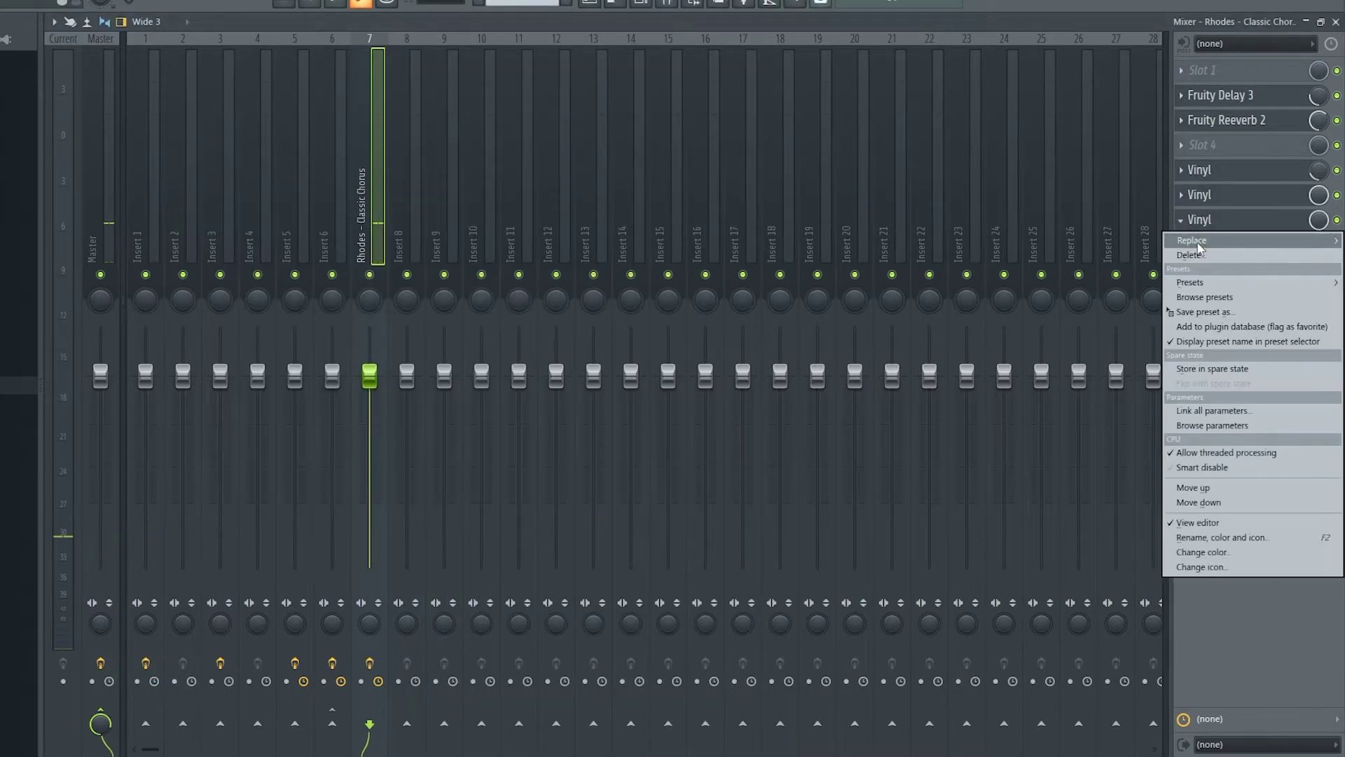
left_click(879, 70)
scroll(630, 443, "down", 6)
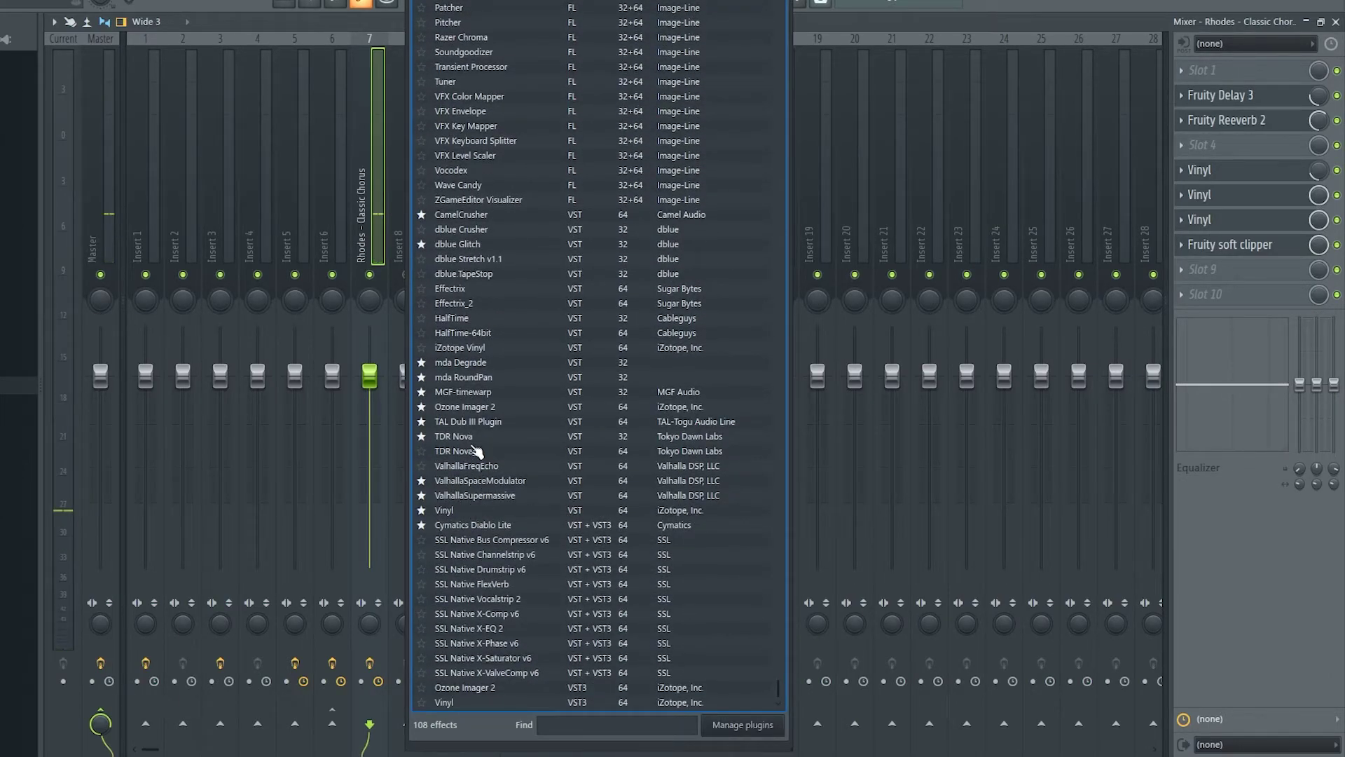
left_click(480, 347)
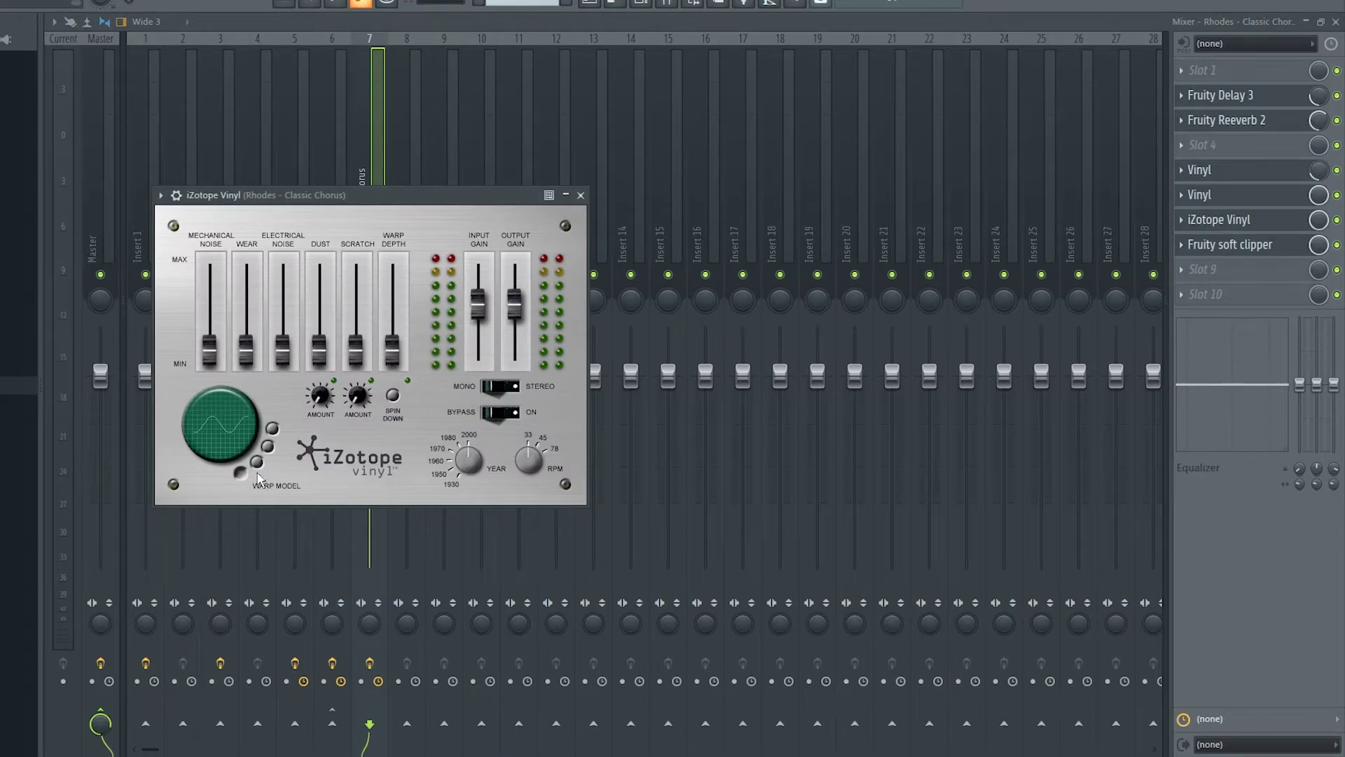
Step: Compare the warp controls of the older iZotope Vinyl with those of the slot 6 Vinyl
mouse_move(388, 350)
left_mouse_down()
mouse_move(390, 294)
mouse_move(390, 350)
left_mouse_up()
mouse_move(369, 411)
left_click(1227, 199)
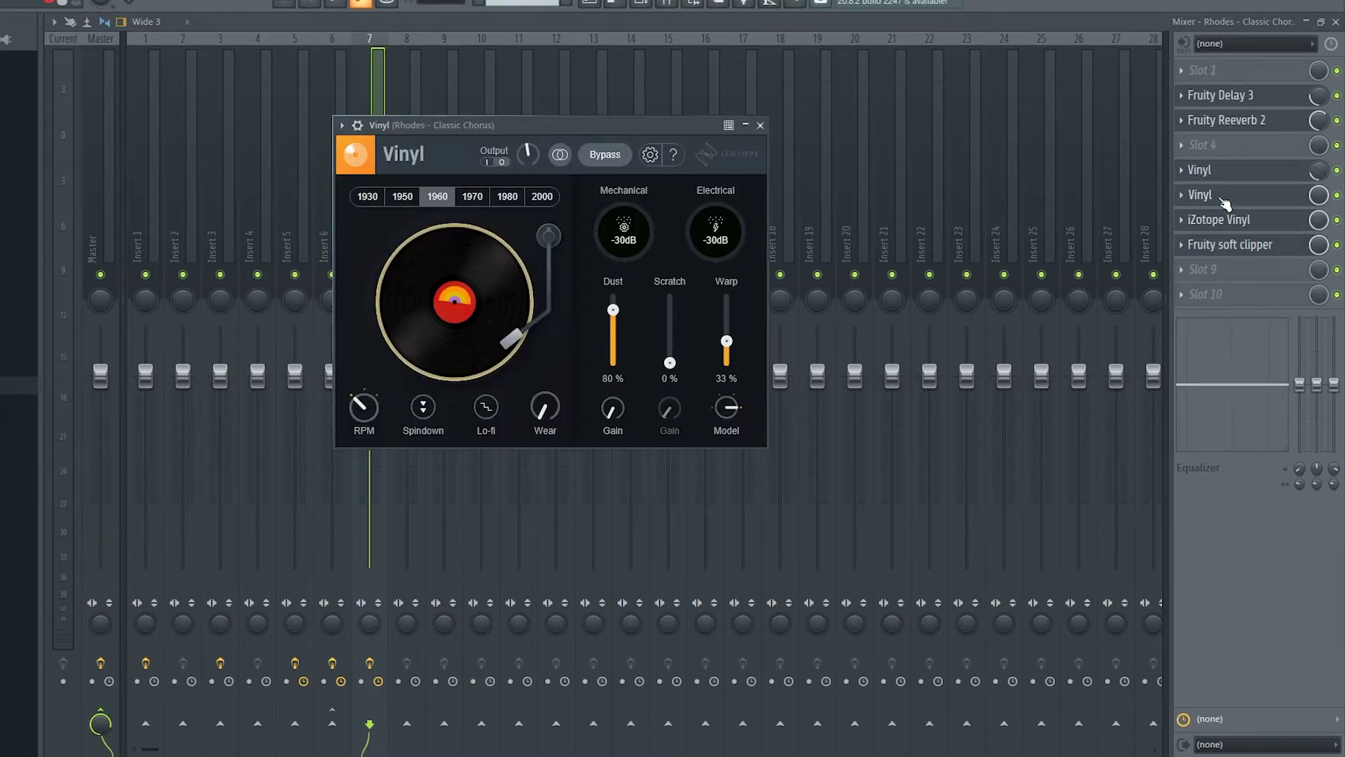
left_click(1257, 222)
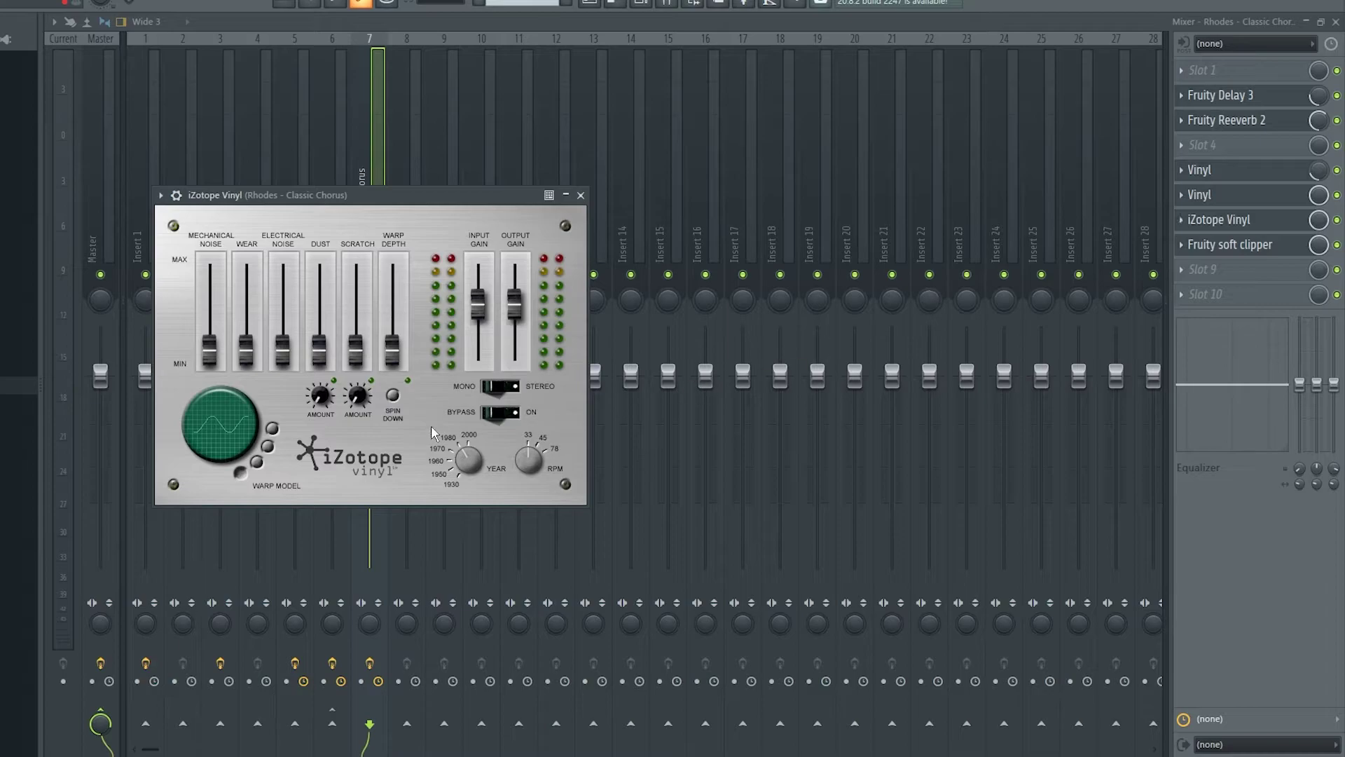
Step: Delete the iZotope Vinyl effect from slot 7 of the Rhodes mixer track
left_click(1185, 237)
left_click(1171, 238)
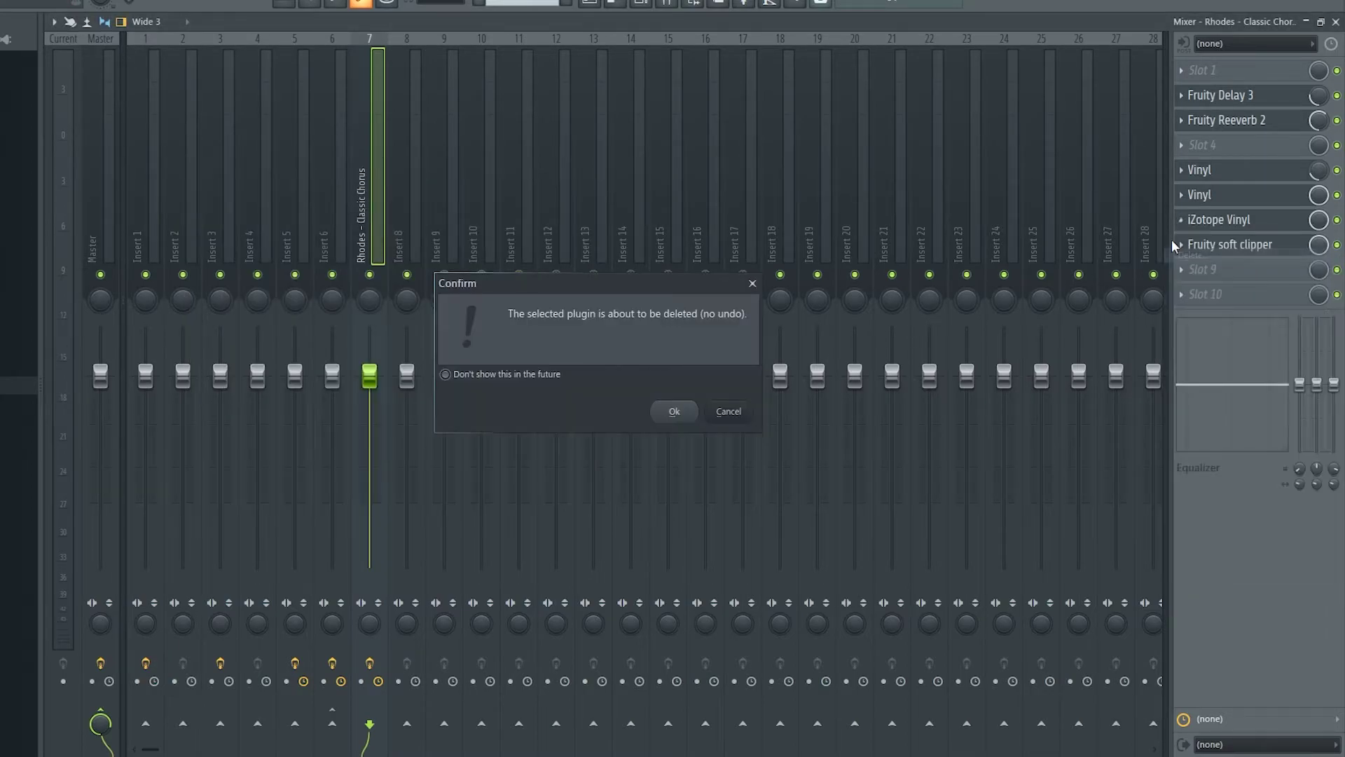
key("Return")
Step: Reopen the slot 6 Vinyl and play the chords to listen to its current settings
left_click(1269, 195)
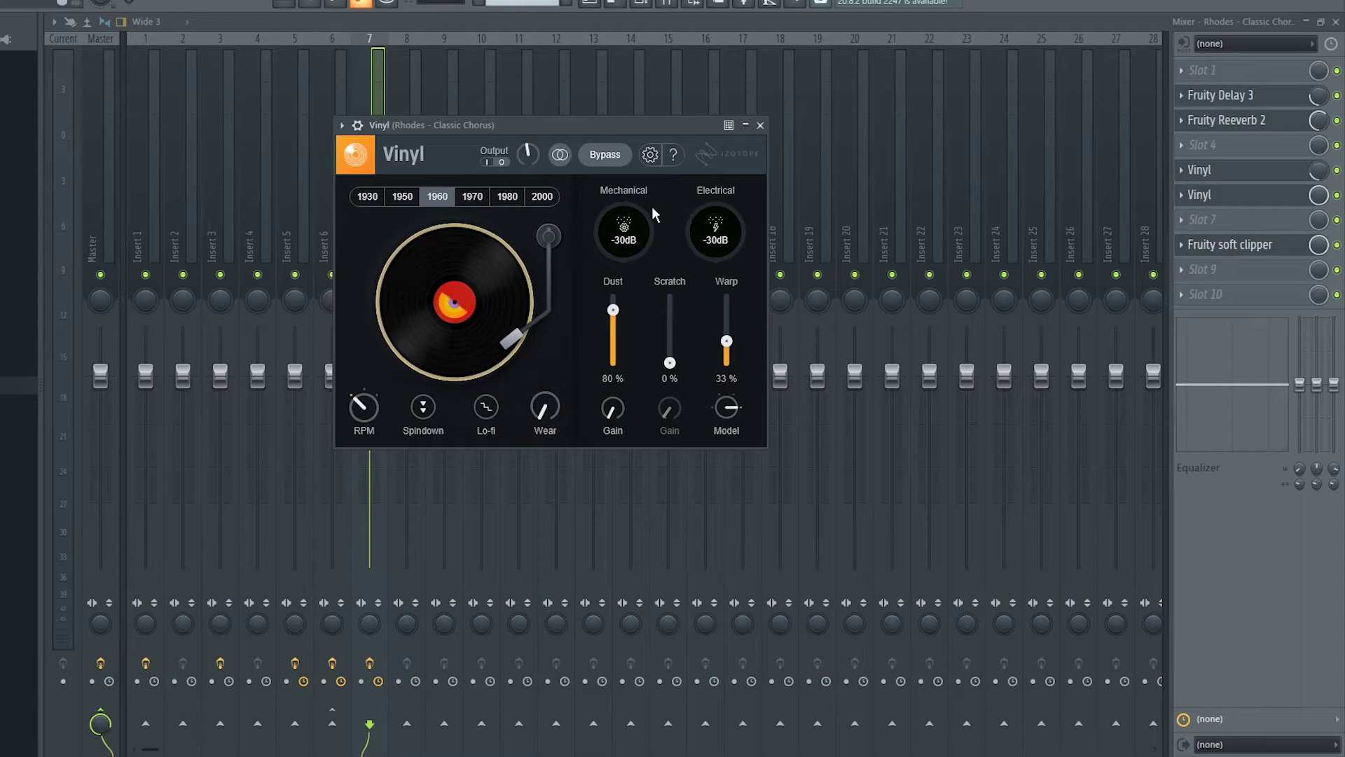
key("space")
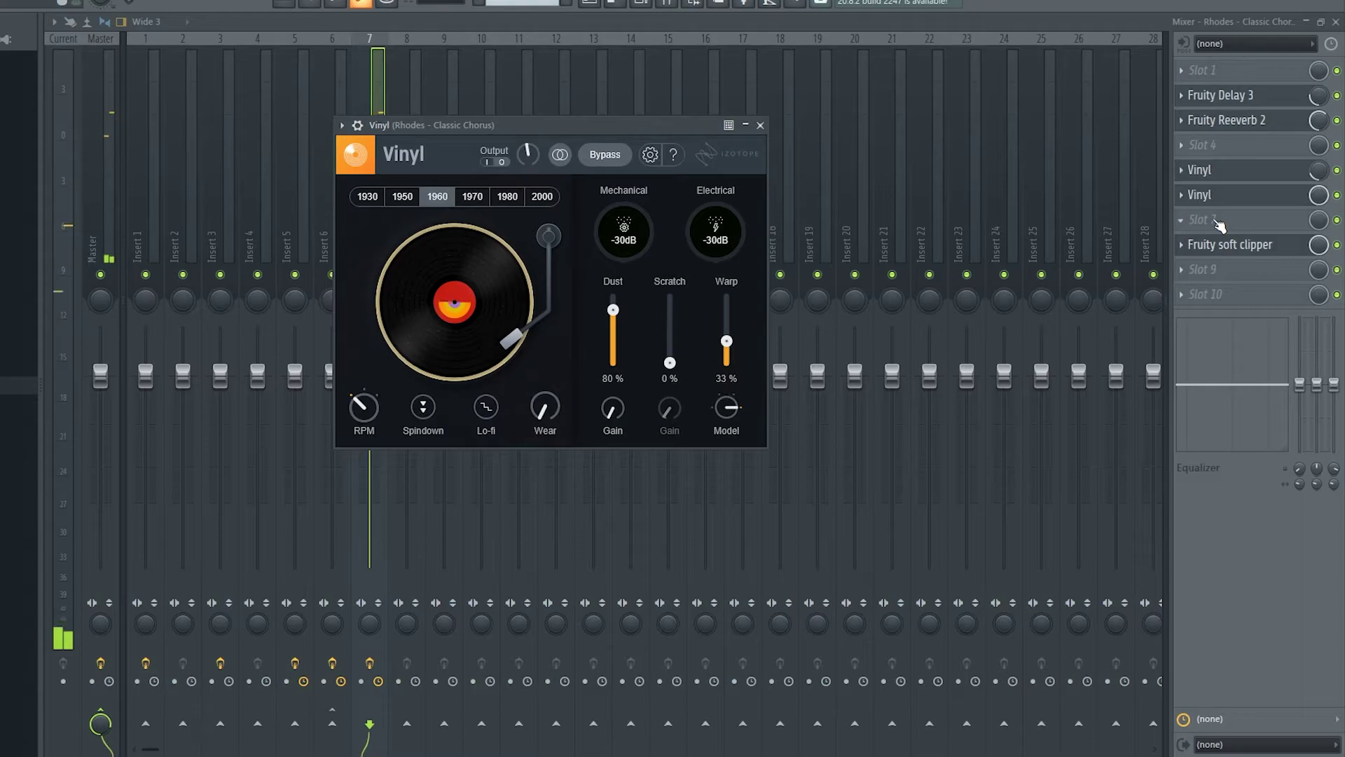
Step: Add Fruity parametric EQ 2 to slot 7 of the Rhodes mixer track and roll off its high frequencies with band 7
left_click(1236, 244)
left_click(995, 652)
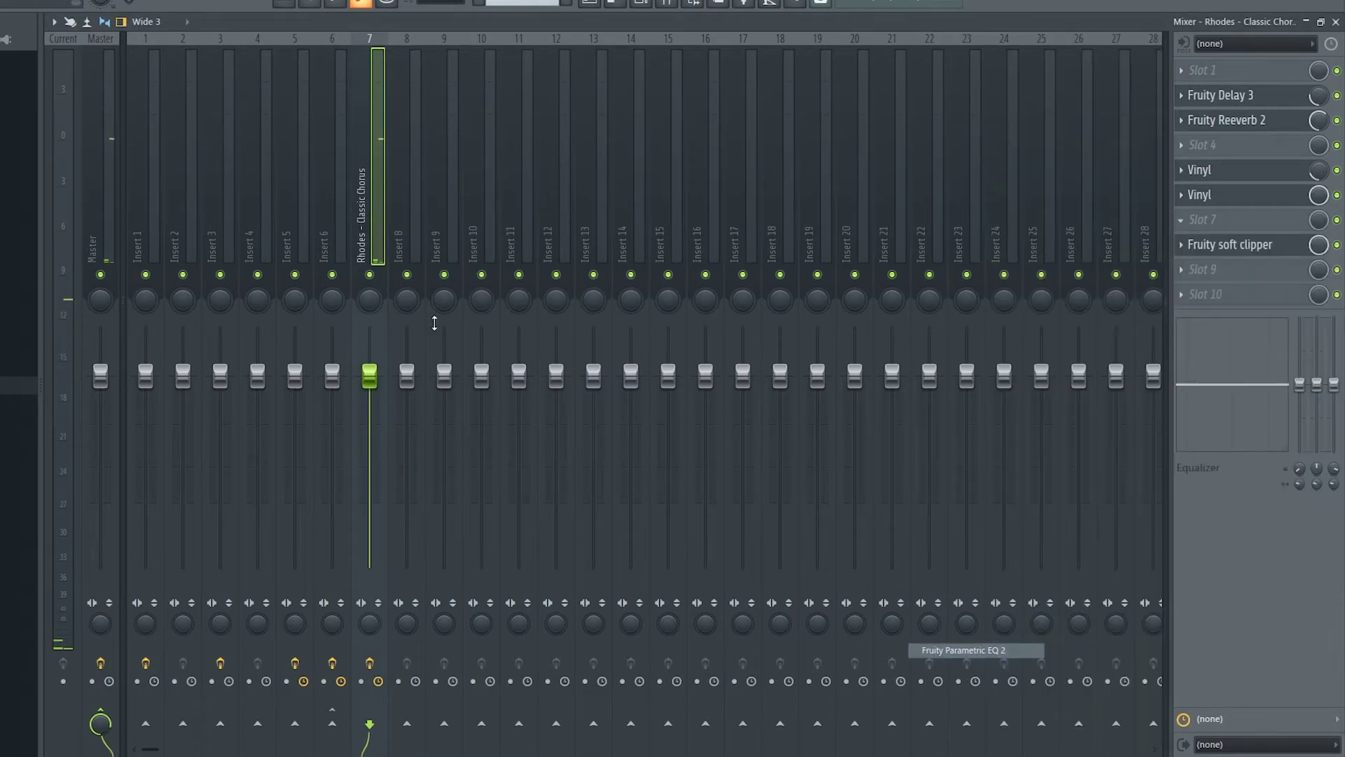
left_click_drag(484, 326, 463, 429)
Step: Boost EQ band 5, dip band 4 and slightly raise band 3 on the Rhodes while the chords play
key("space")
left_click_drag(397, 326, 409, 300)
left_click_drag(348, 378, 360, 364)
mouse_move(312, 326)
left_mouse_down()
mouse_move(312, 301)
mouse_move(312, 316)
left_mouse_up()
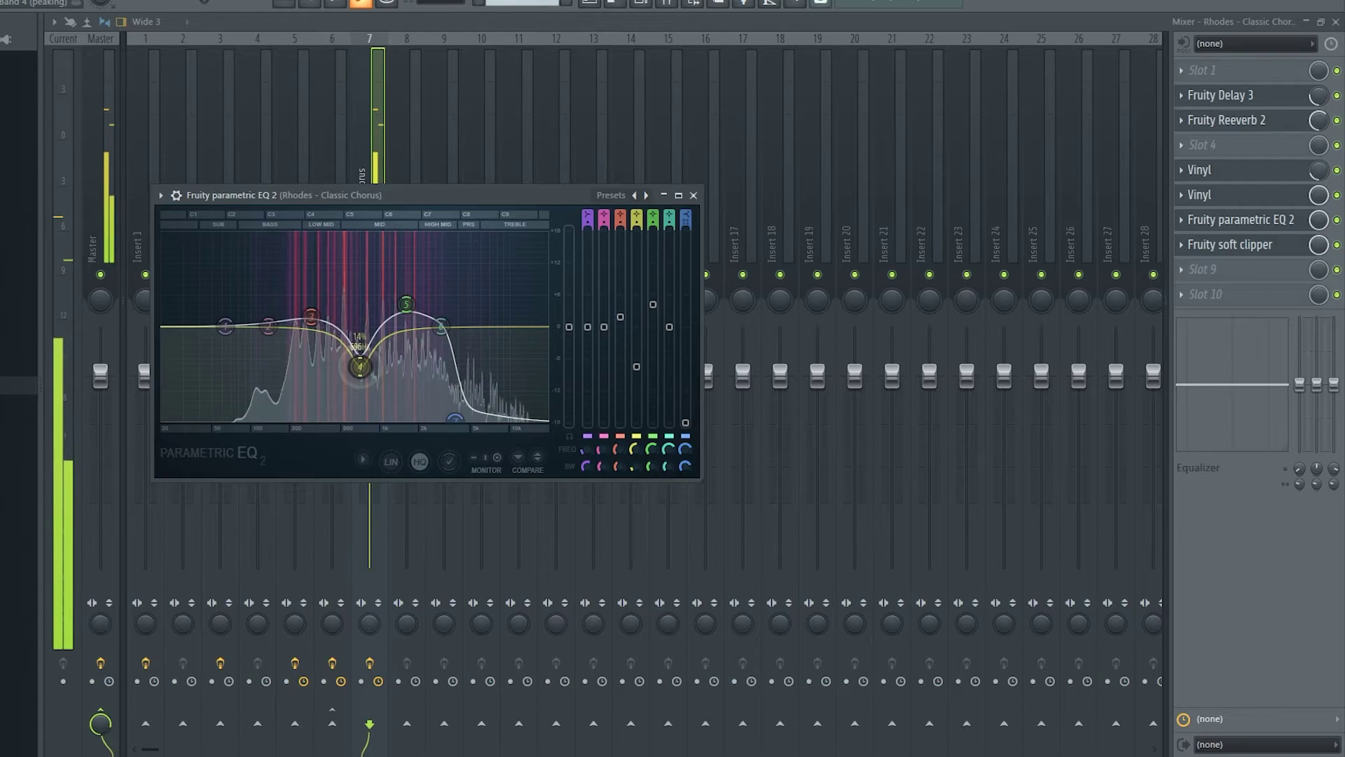
left_click(694, 196)
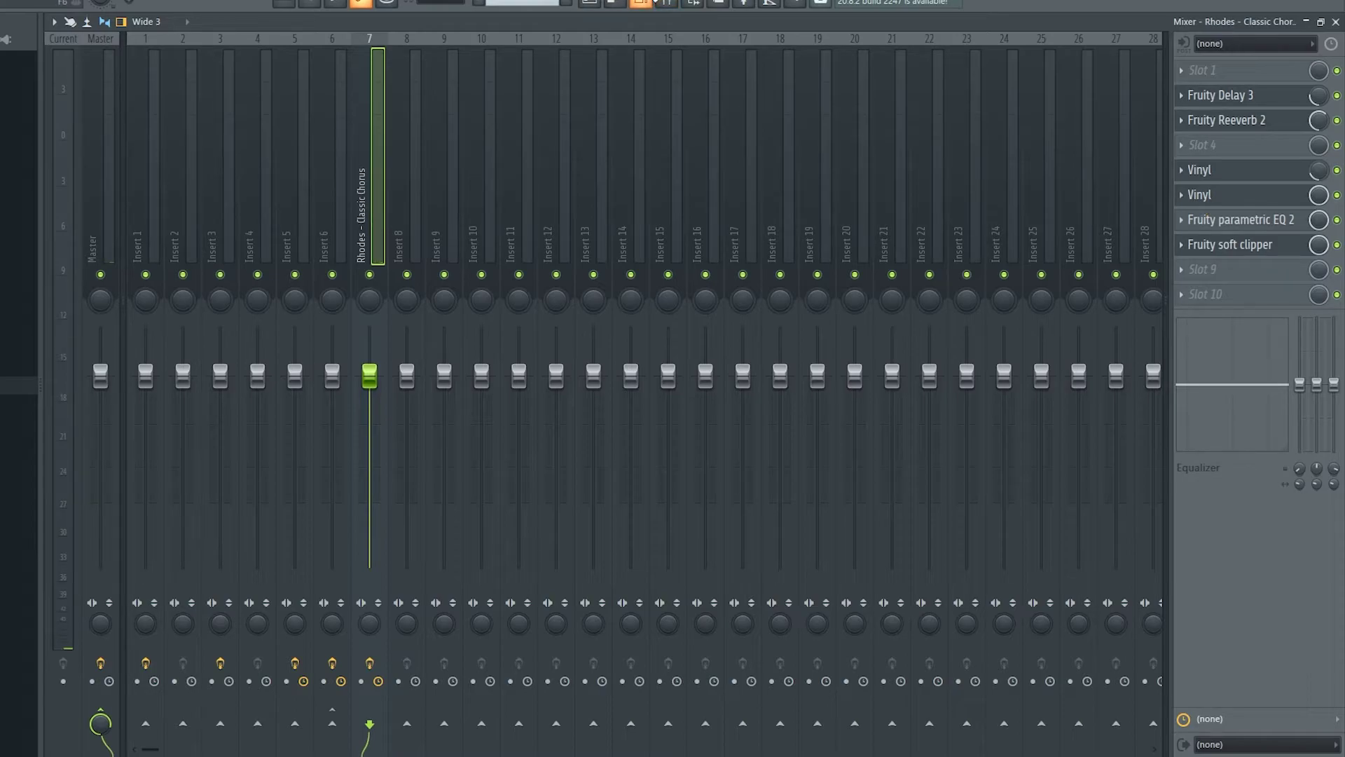
Step: Program kick19 in Pattern 2 with a C5 note at the start of each of the four bars
left_click(655, 2)
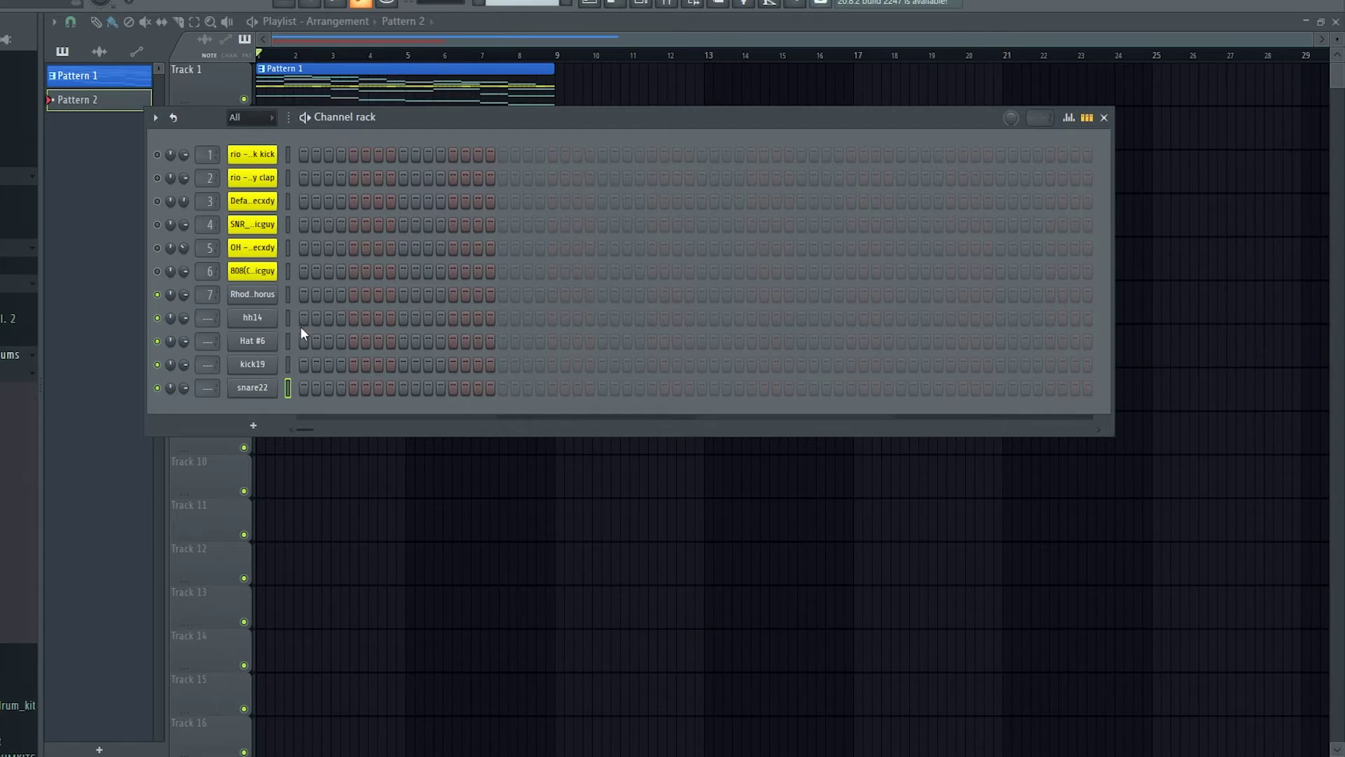
left_click(305, 377)
key("F7")
left_click(540, 251)
left_click(673, 251)
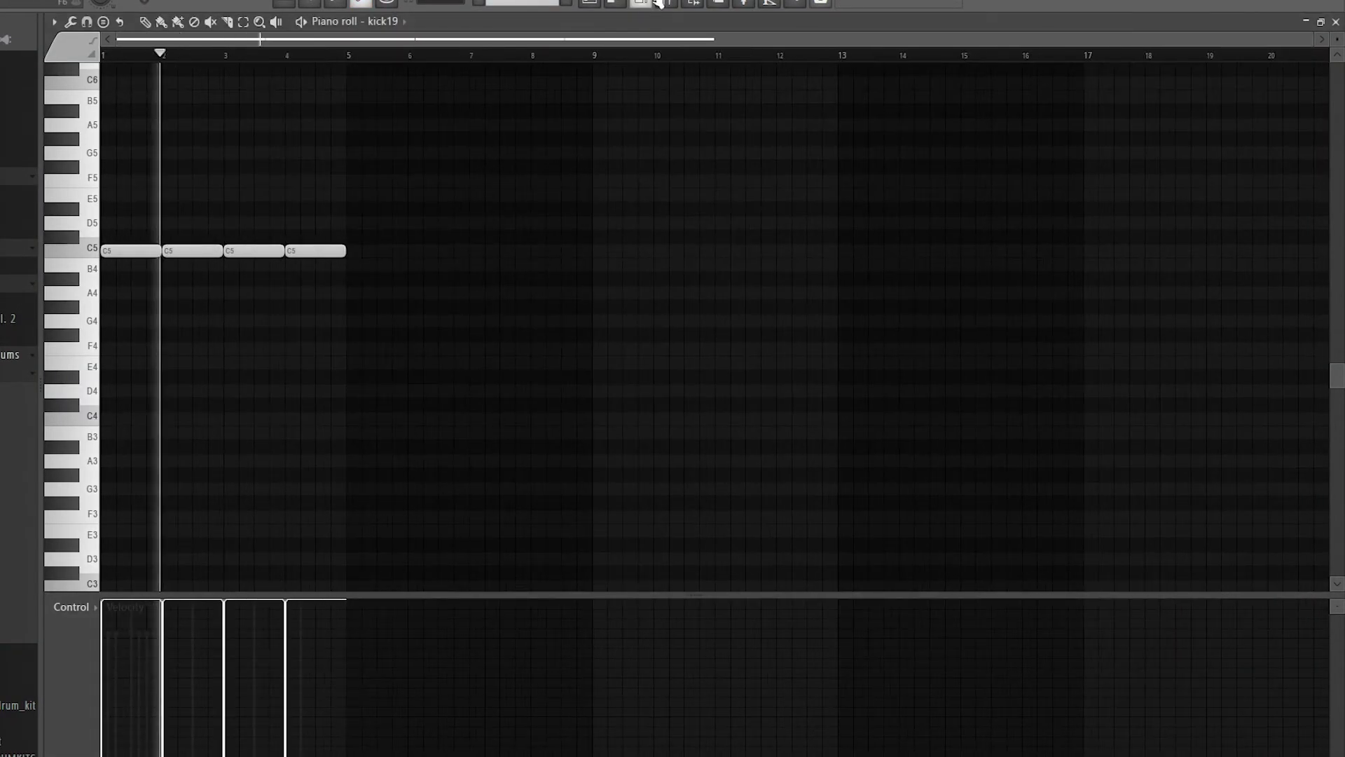
Step: Program snare22 in Pattern 2 with a C5 note in the middle of each of the four bars
key("ctrl+b")
key("ctrl+b")
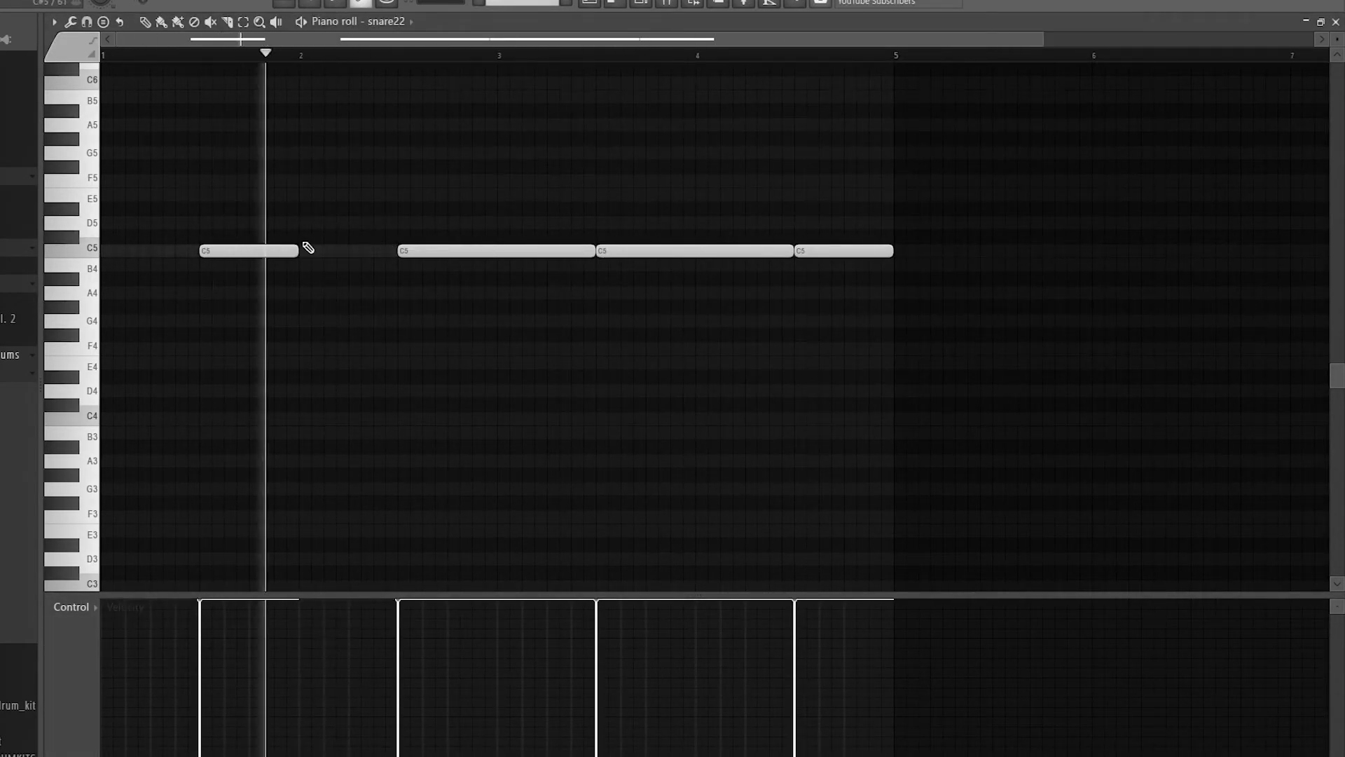
left_click_drag(306, 249, 375, 249)
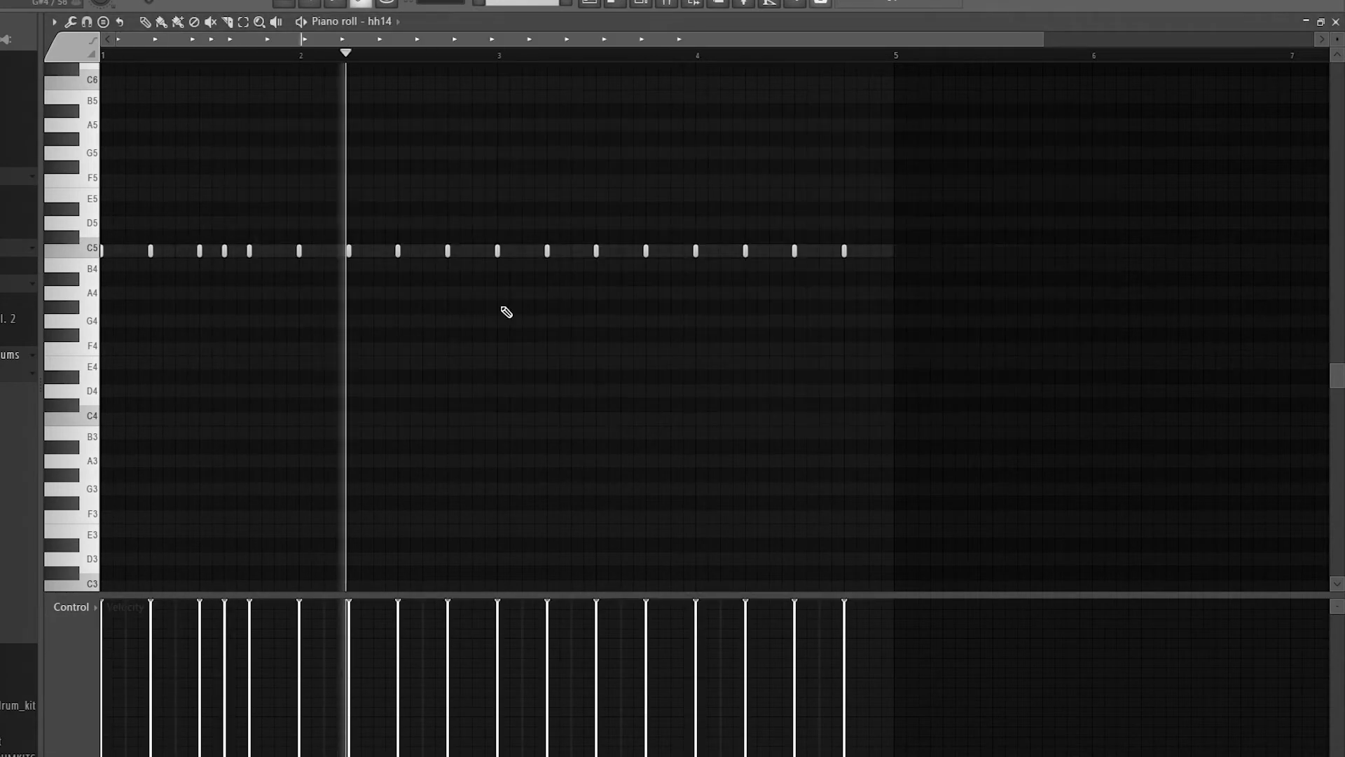
Step: Add Hat #6 hits on the third and eleventh steps of every bar in Pattern 2 and listen to the result
left_click(369, 21)
left_click(406, 167)
left_click(664, 5)
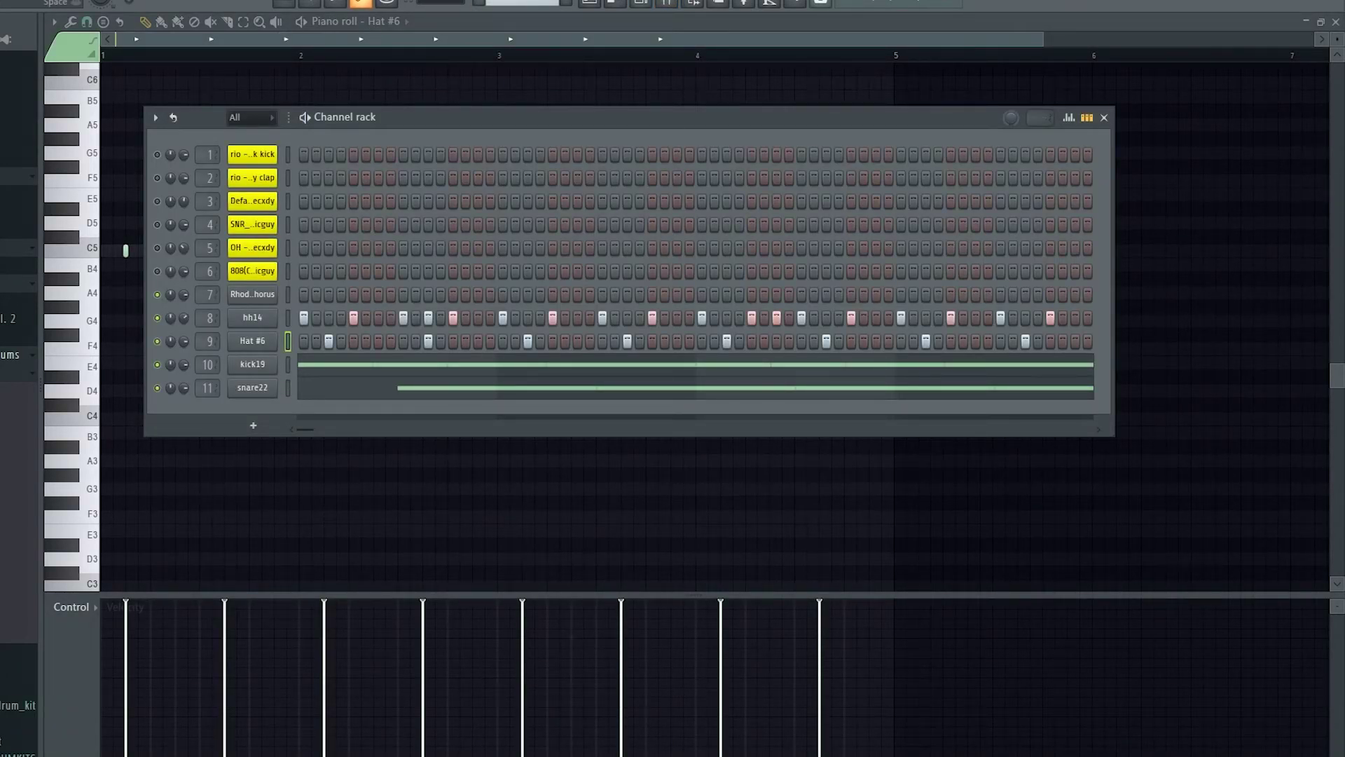
key("space")
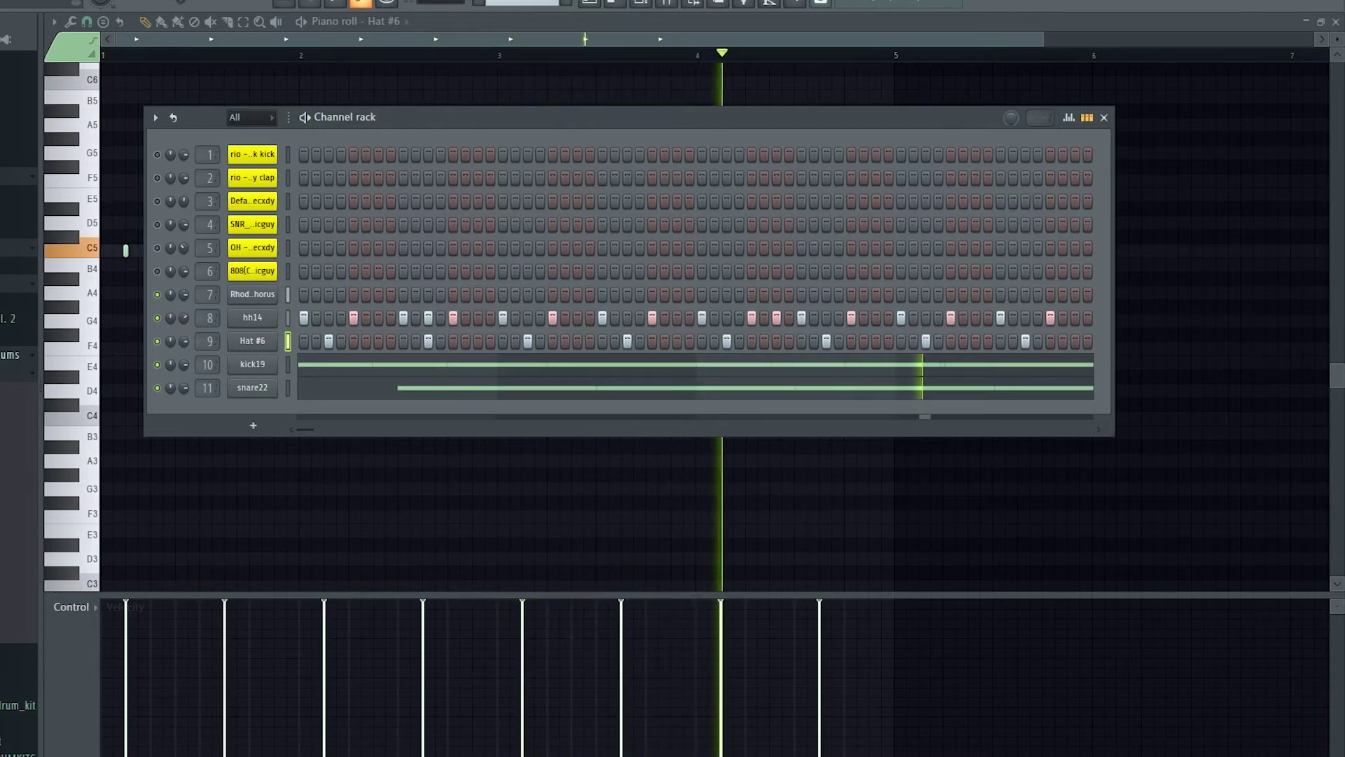
key("space")
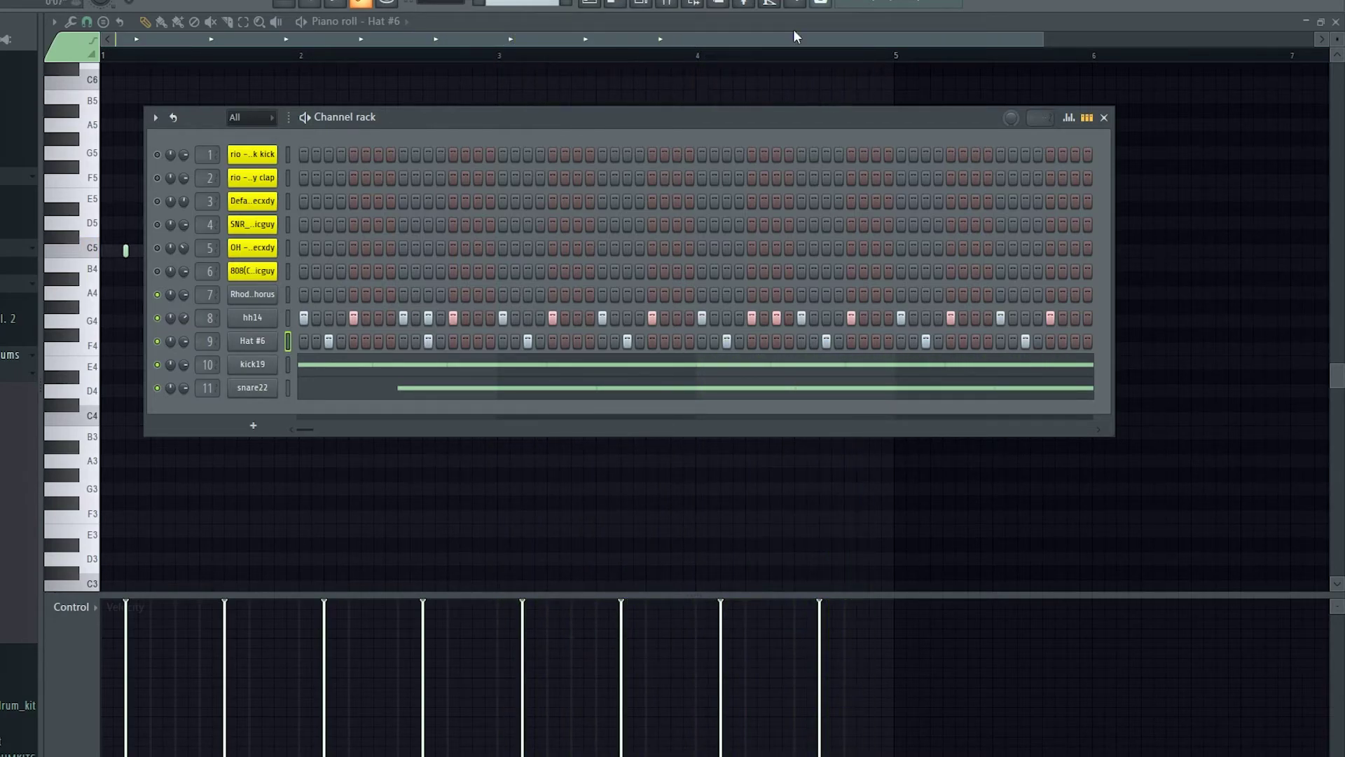
Step: Color the empty mixer track Insert 12 yellow green (#80C212)
left_click(665, 6)
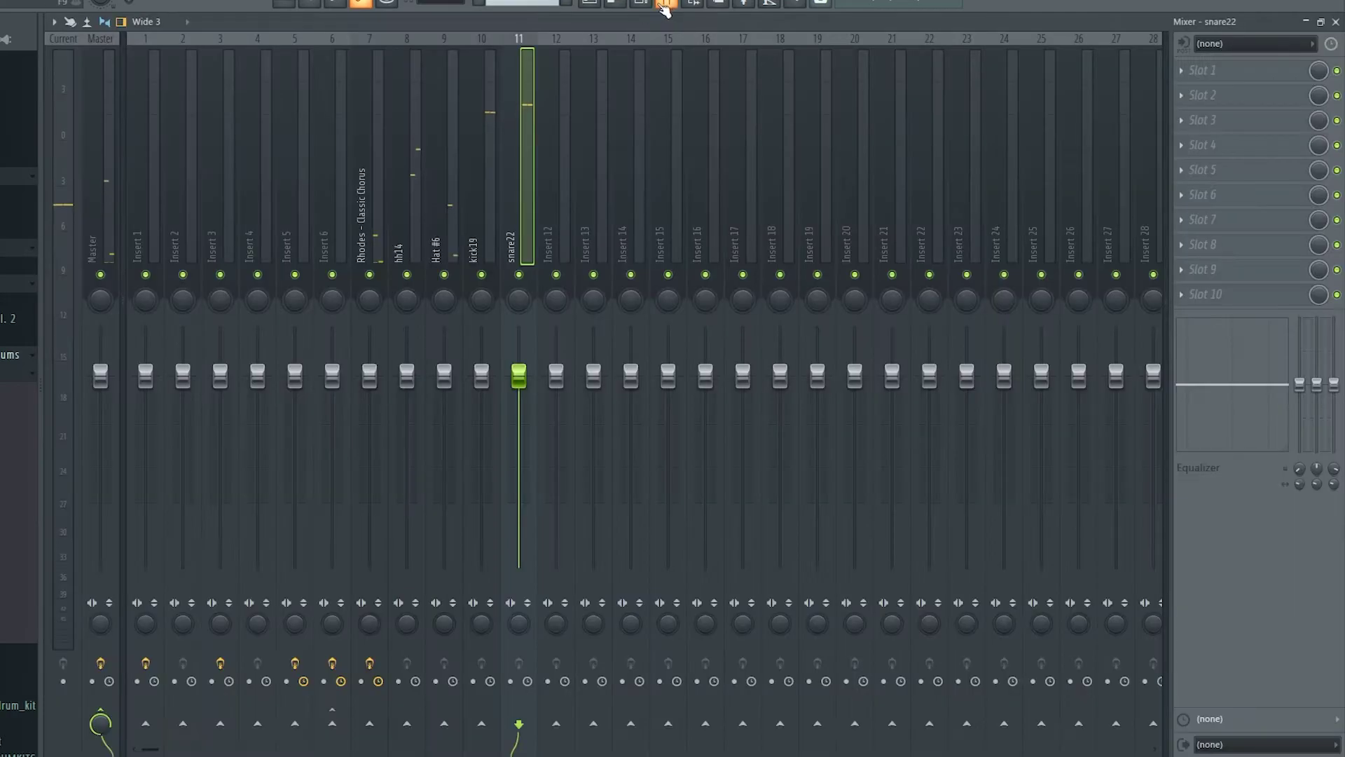
left_click_drag(413, 160, 449, 188)
scroll(462, 190, "up", 2)
scroll(484, 186, "down", 3)
scroll(455, 183, "up", 3)
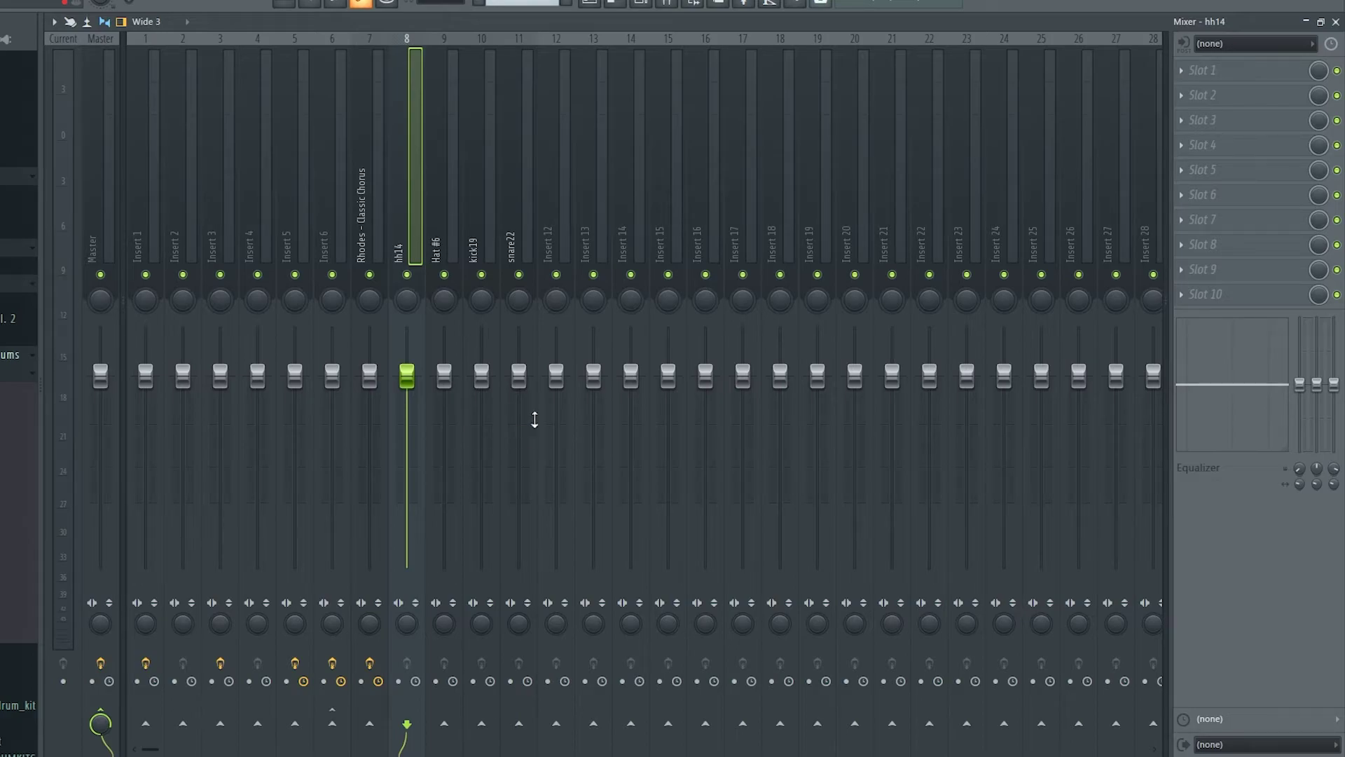
left_click(565, 141)
right_click(565, 141)
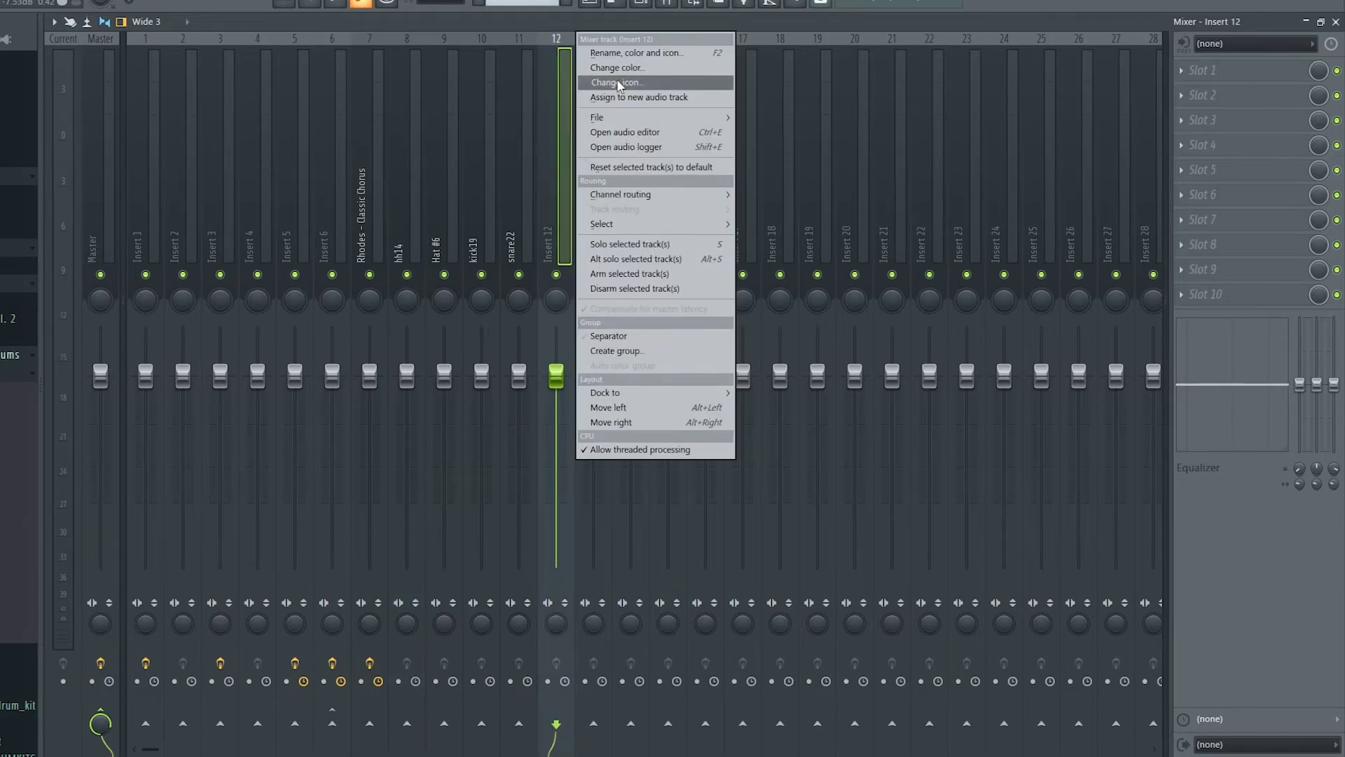
left_click(607, 56)
left_click(603, 42)
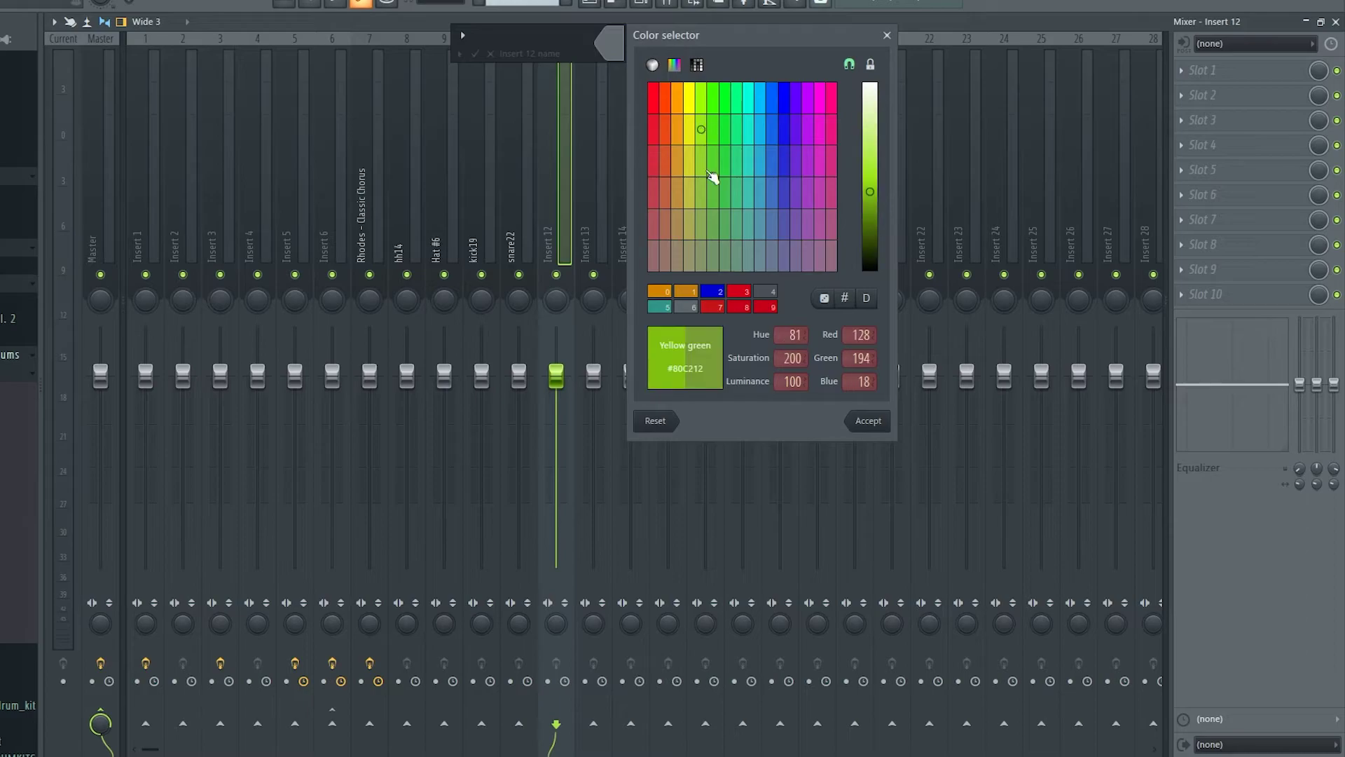
left_click(881, 429)
key("Return")
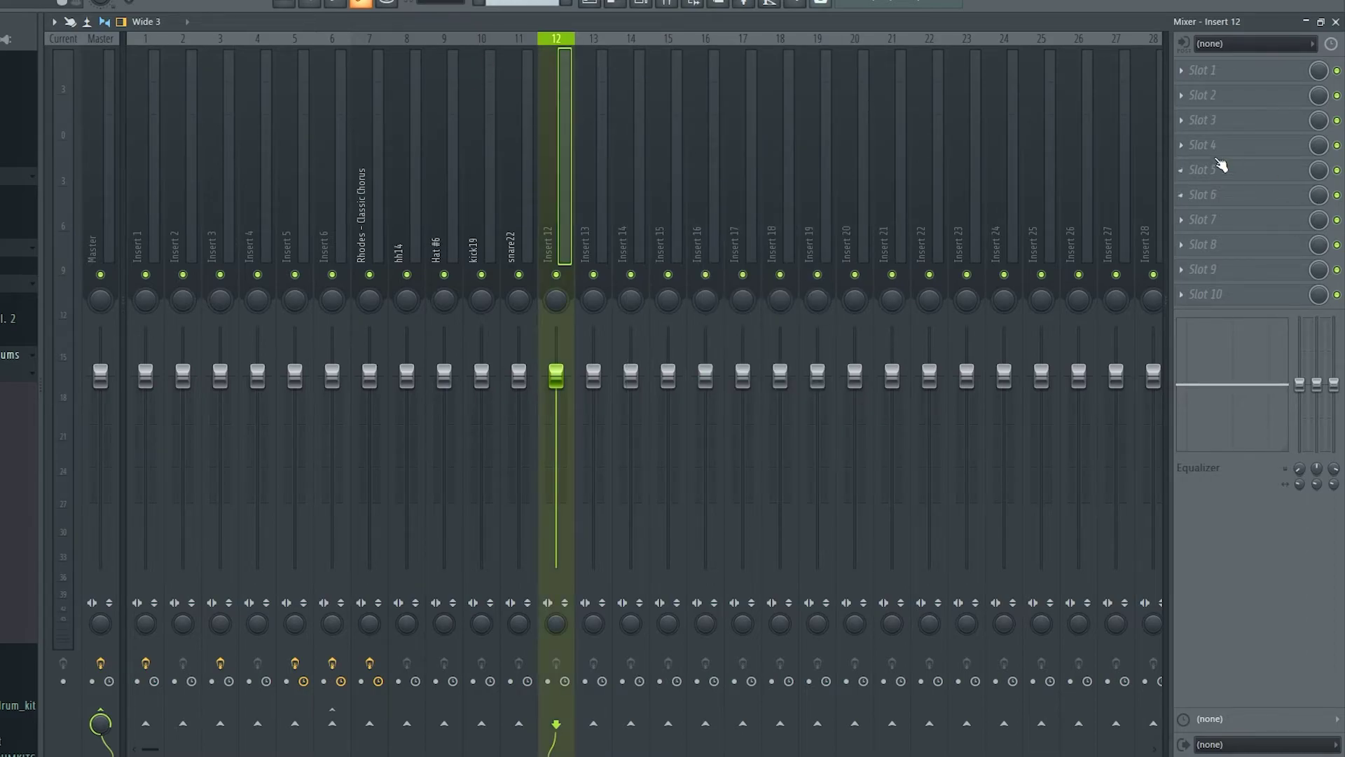
Step: Load the Vinyl effect into slot 4 of the Insert 12 mixer track
left_click(1220, 165)
left_click(951, 564)
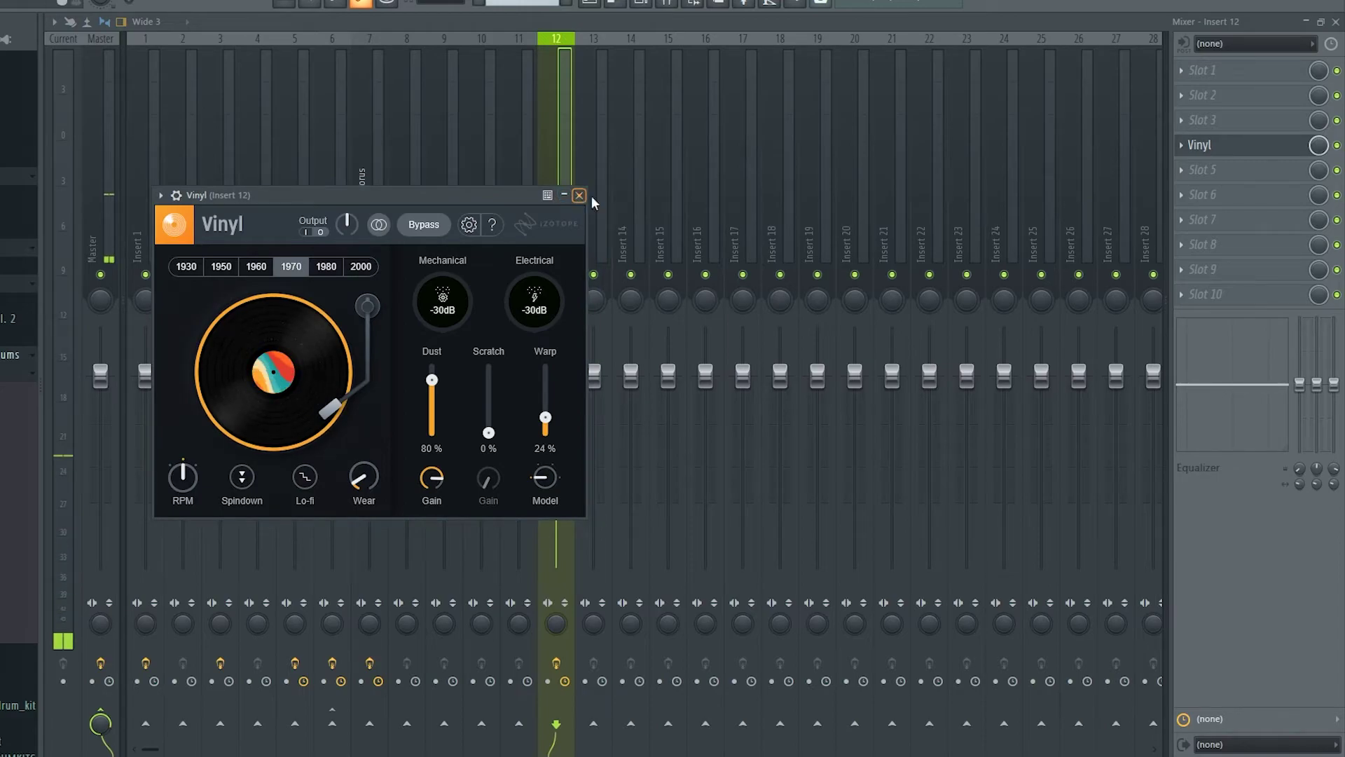
left_click(579, 195)
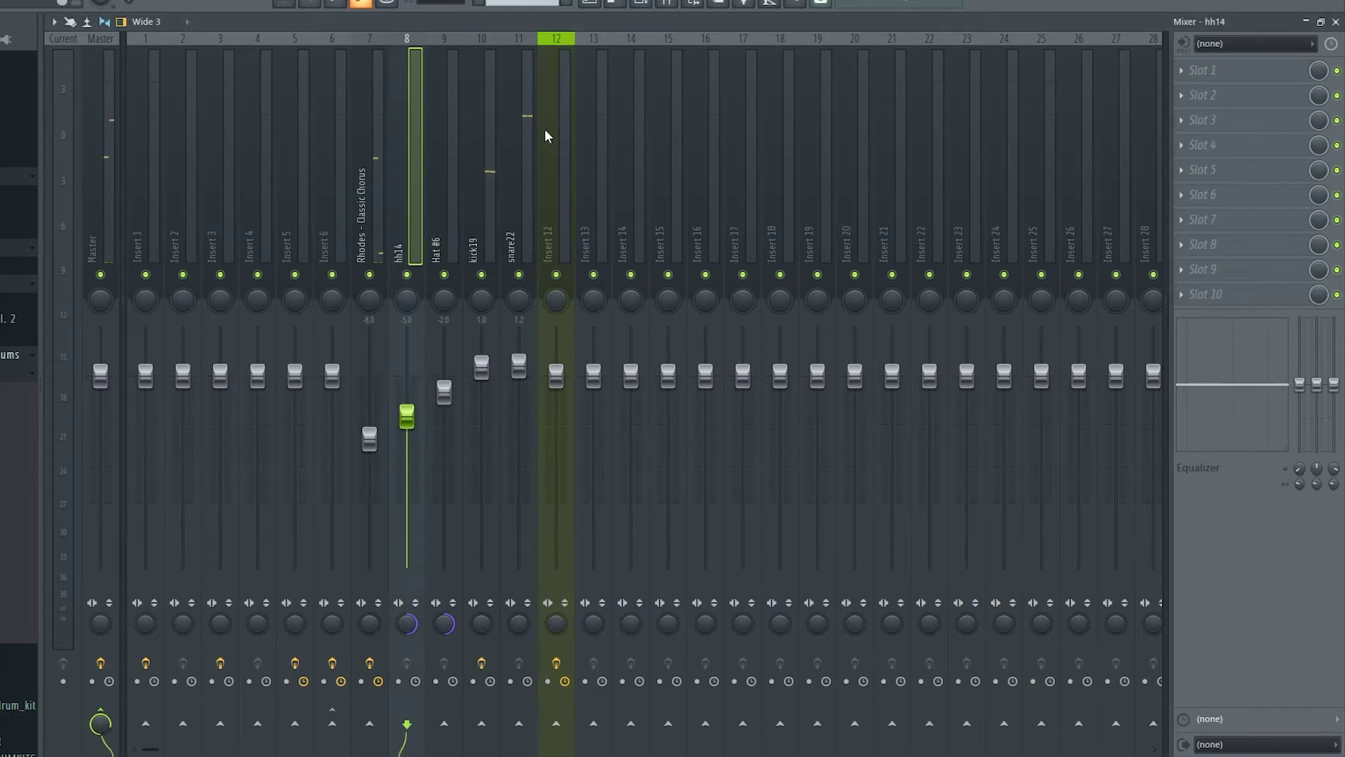
Step: Route the hh14, Hat #6, kick19 and snare22 mixer tracks to Insert 12 only
left_click_drag(449, 137, 522, 137)
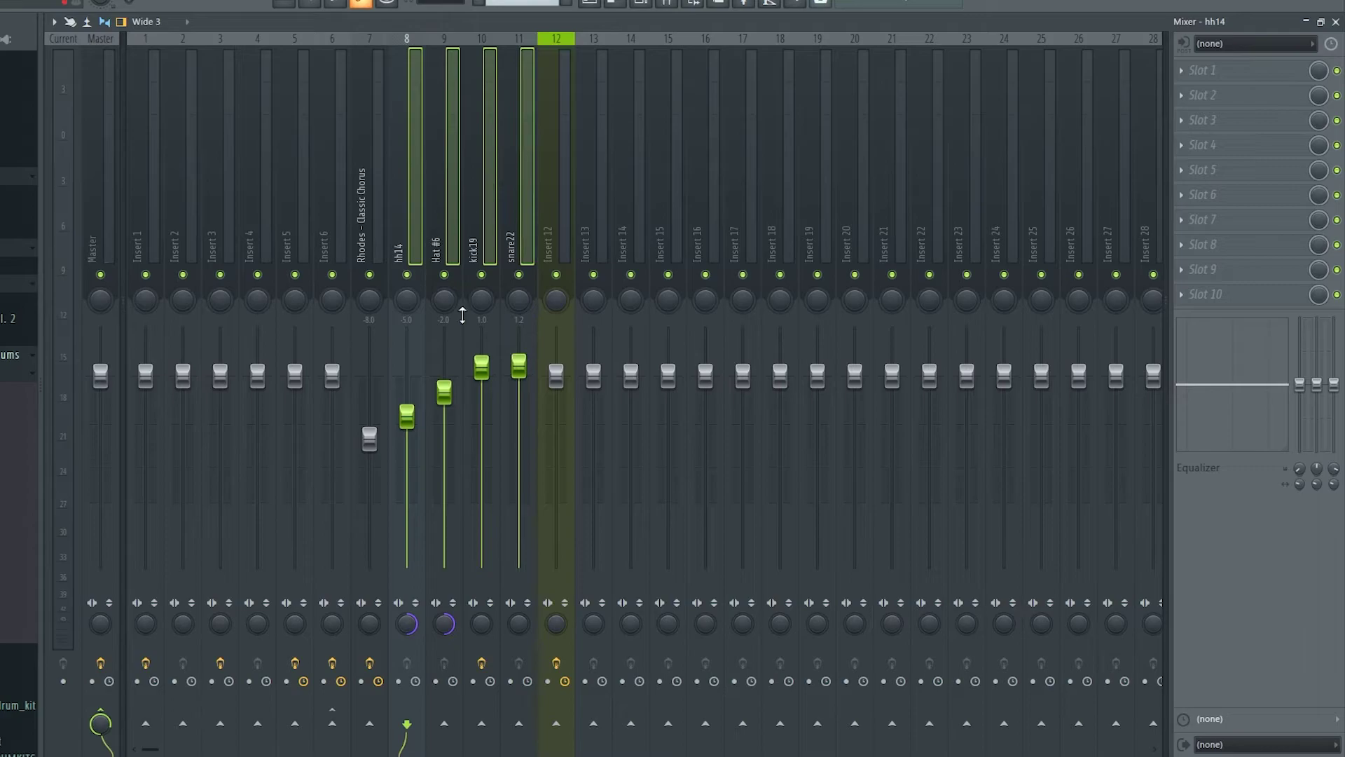
right_click(558, 722)
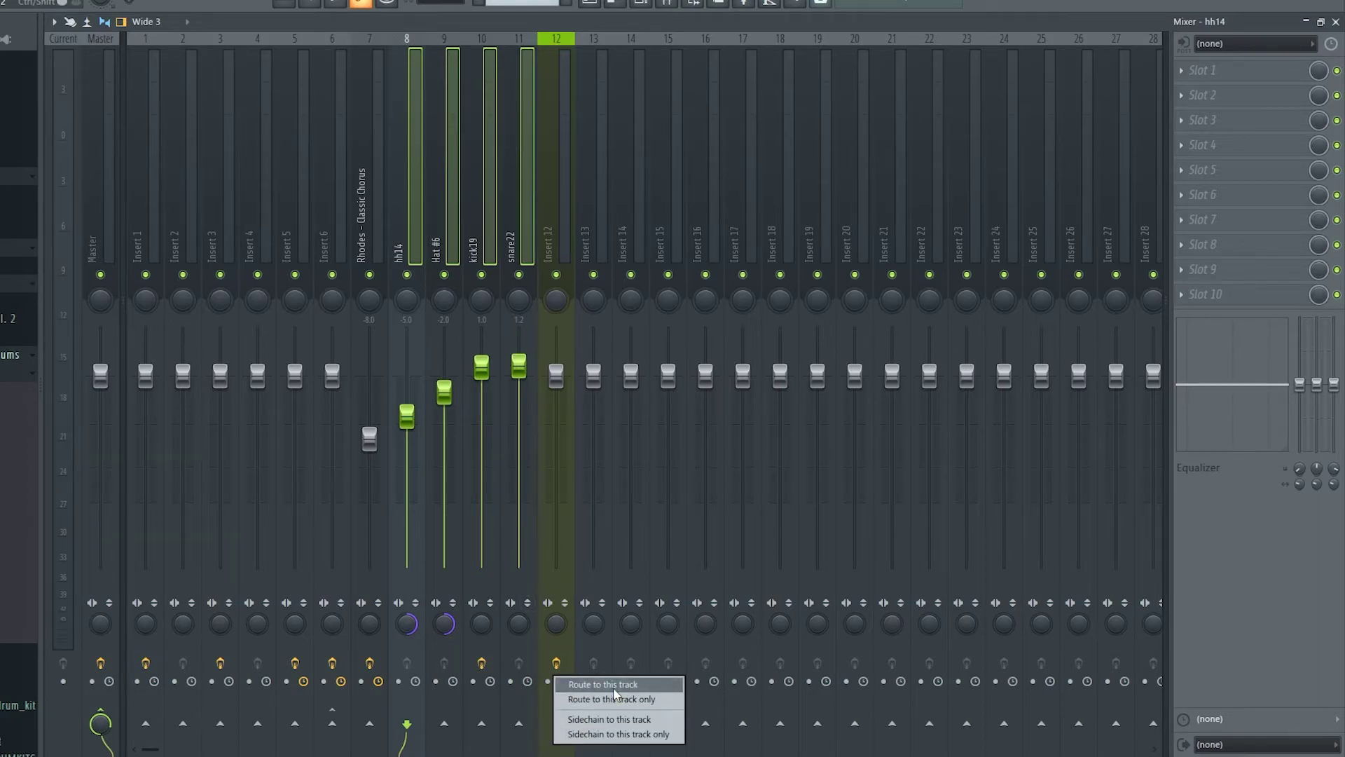
left_click(596, 700)
left_click(569, 252)
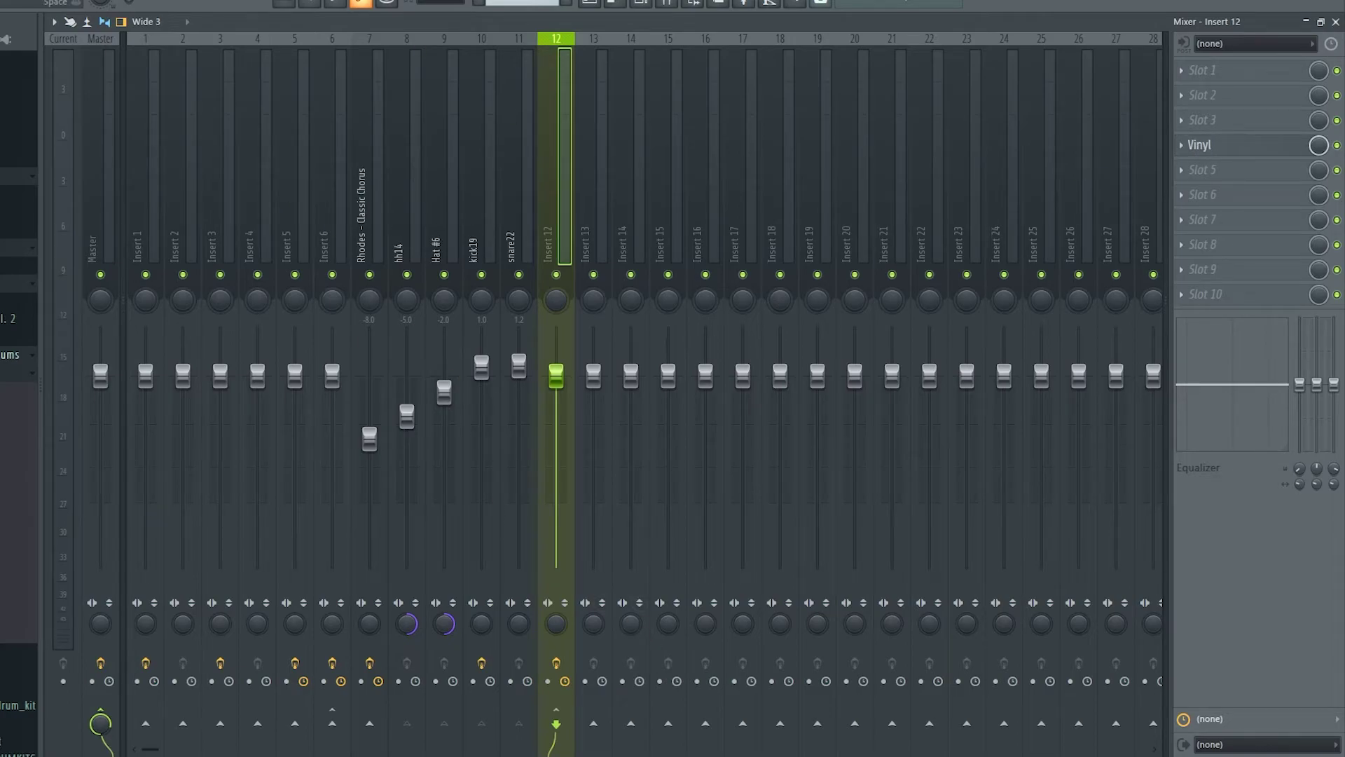
Step: Play the beat with Insert 12's Vinyl bypassed and active to compare the drum sound
left_click(1201, 144)
left_click(1198, 144)
left_click(1239, 155)
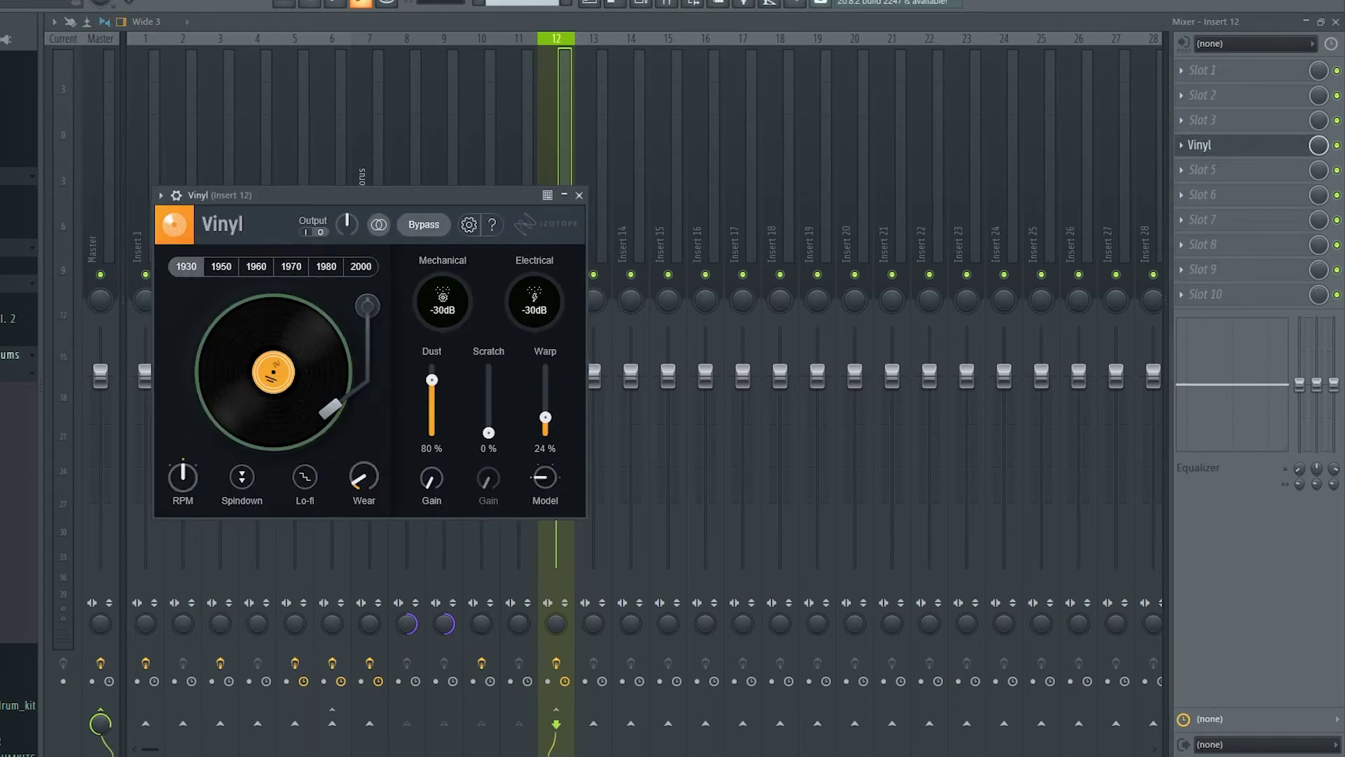
left_click(427, 234)
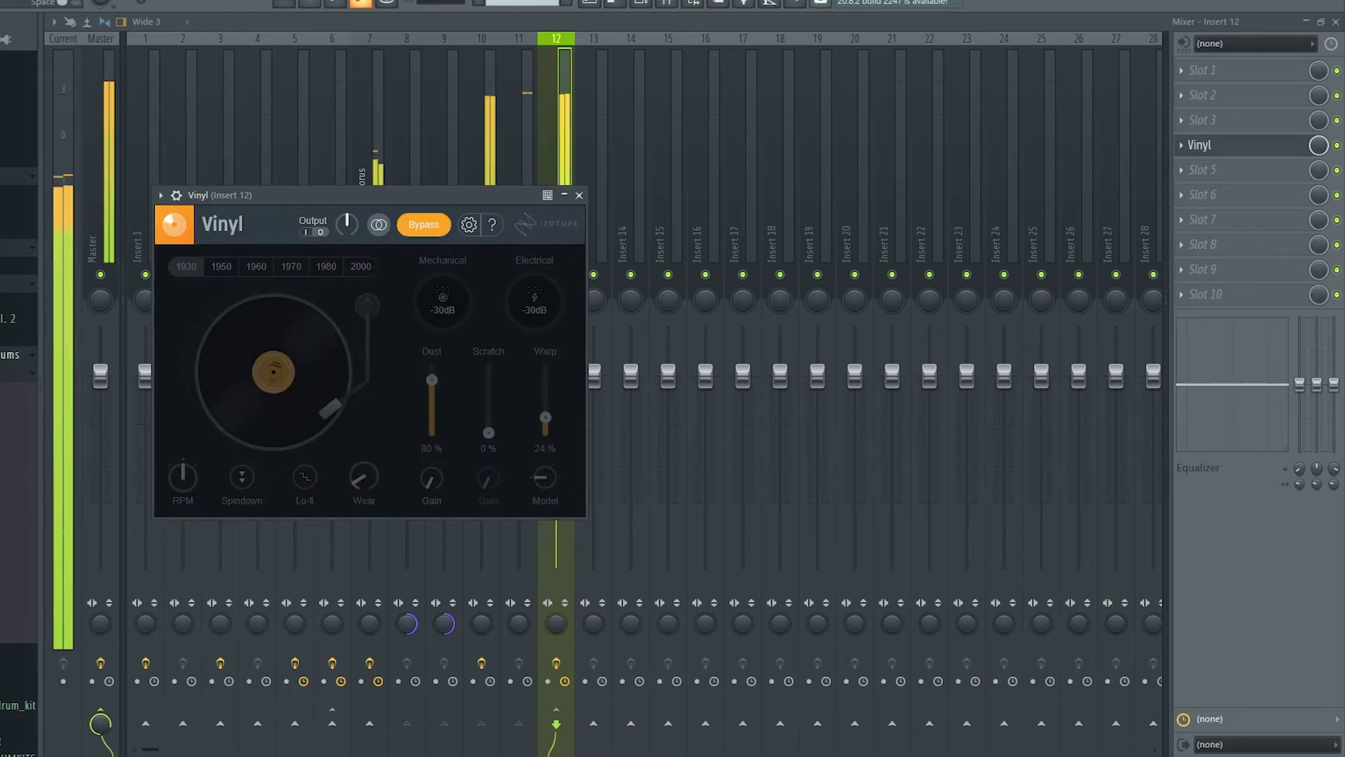
left_click(404, 218)
key("space")
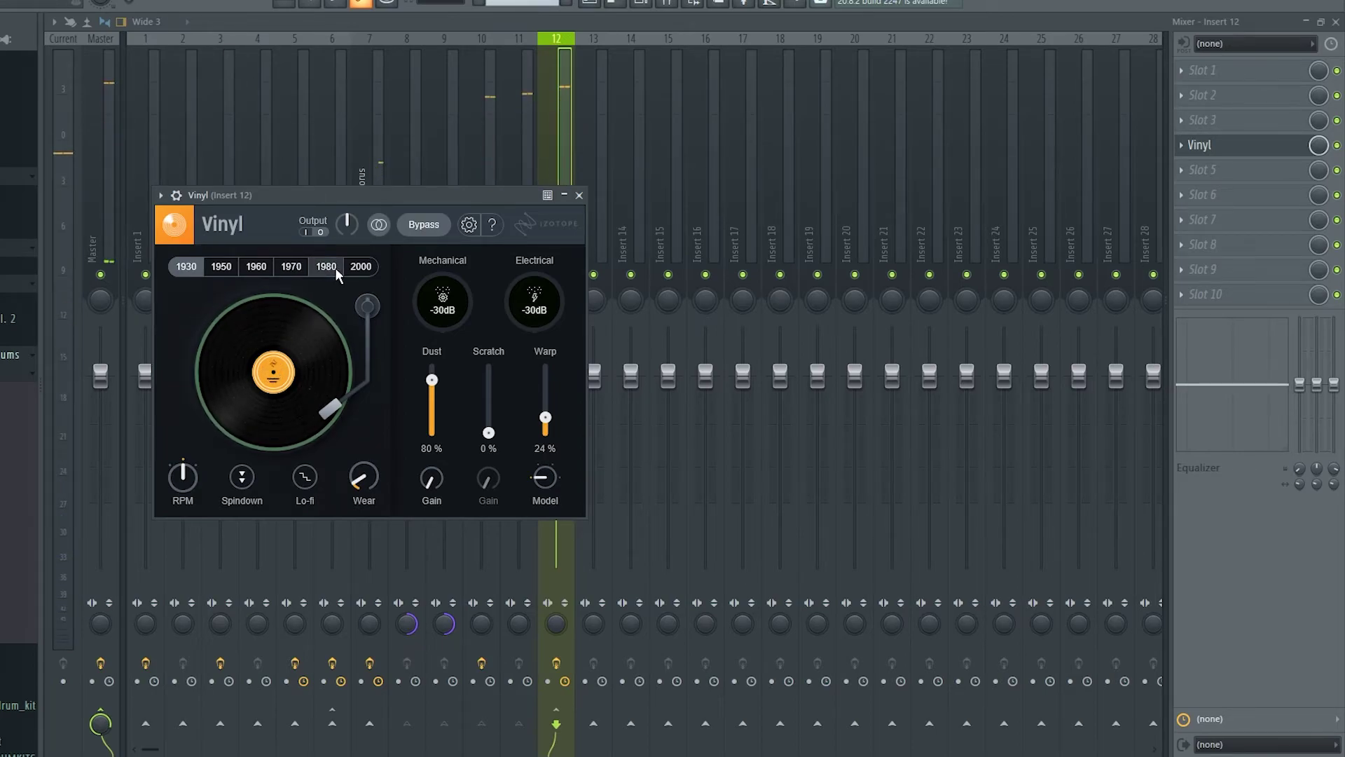
Step: Try the Vinyl year presets on Insert 12 and settle on 1970, with Lo-fi enabled and Warp at 0 %
left_click(221, 266)
left_click(257, 266)
left_click(292, 266)
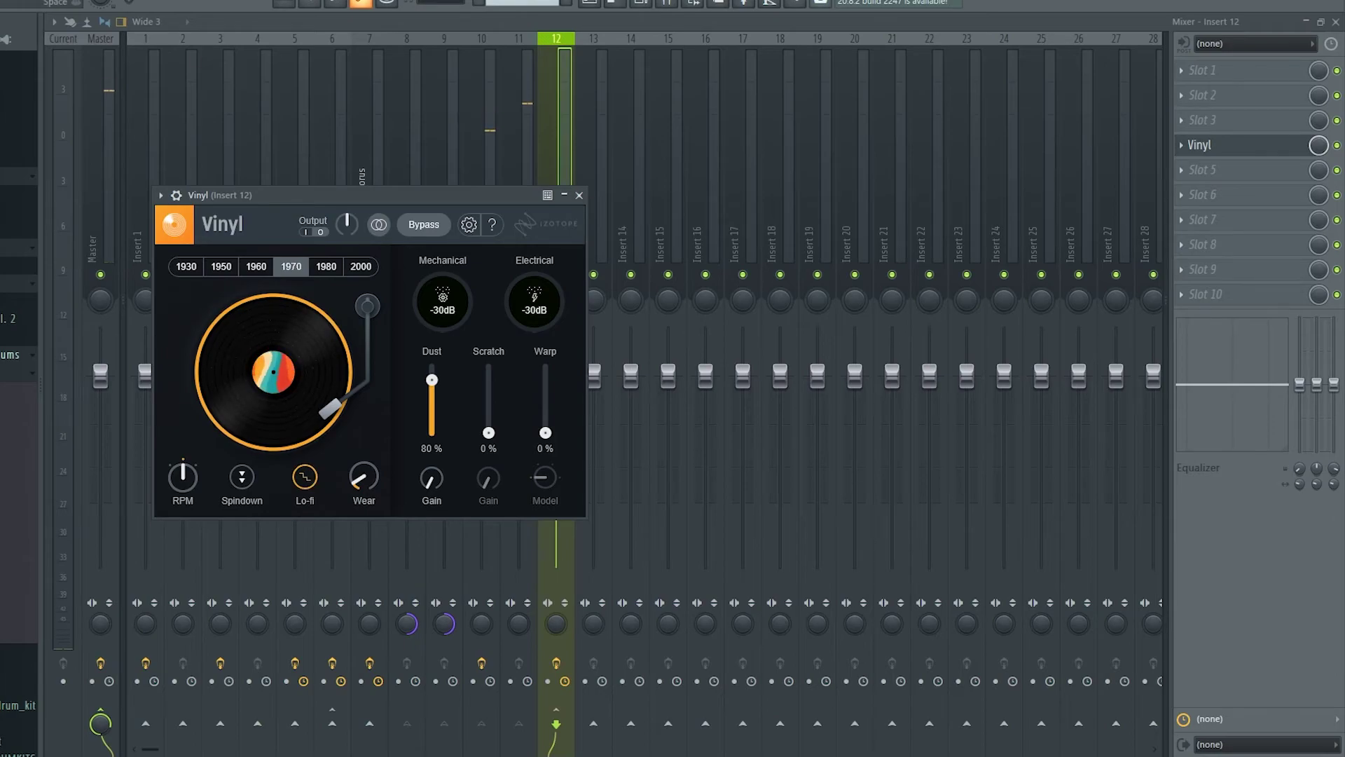
Step: Set the drum Vinyl's Dust to 42 %, raise Wear, Dust Gain and RPM, and lower its output level
left_click_drag(363, 479, 432, 470)
left_click_drag(432, 380, 431, 405)
left_click_drag(182, 477, 184, 459)
left_click_drag(348, 232, 350, 246)
key("space")
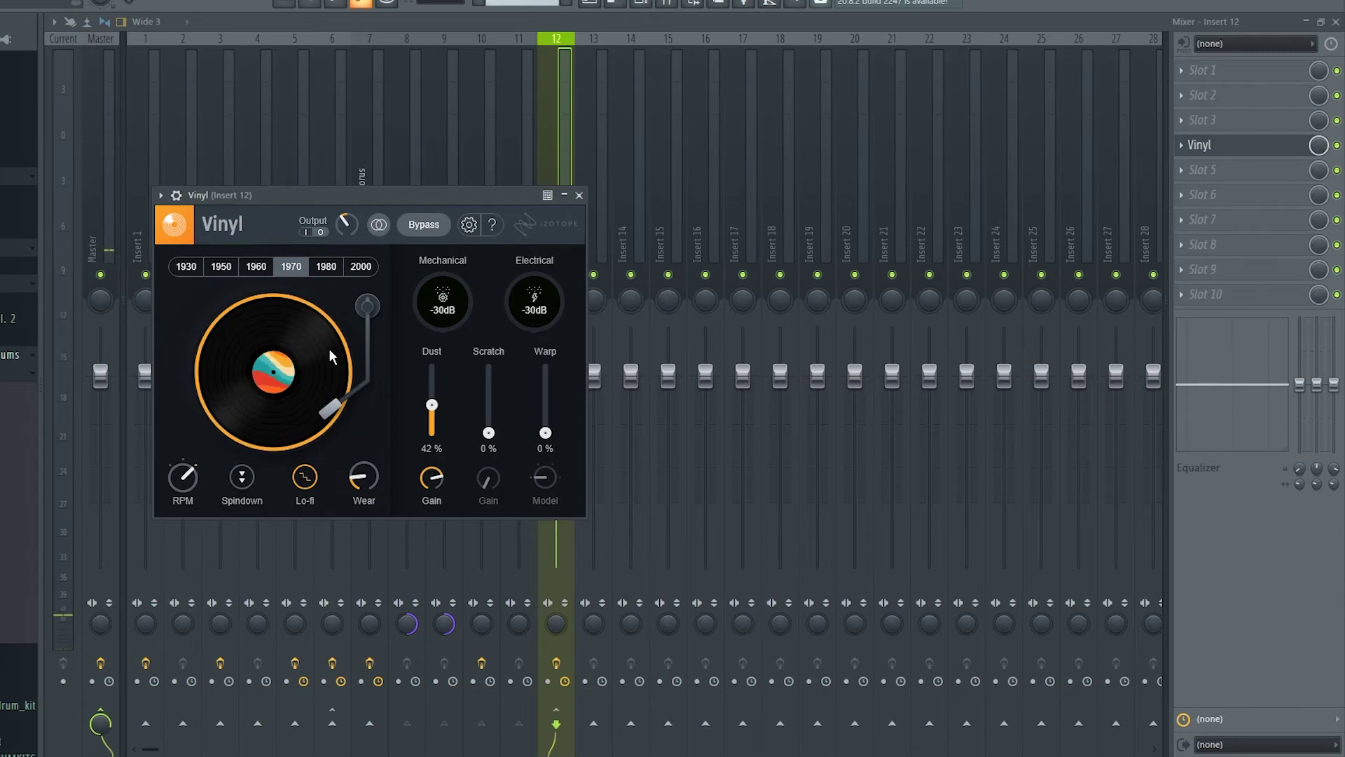
mouse_move(376, 477)
Step: Add Fruity parametric EQ 2 to slot 7 of Insert 12 and cut the lowest and highest frequencies
left_click(1193, 227)
left_click(1012, 645)
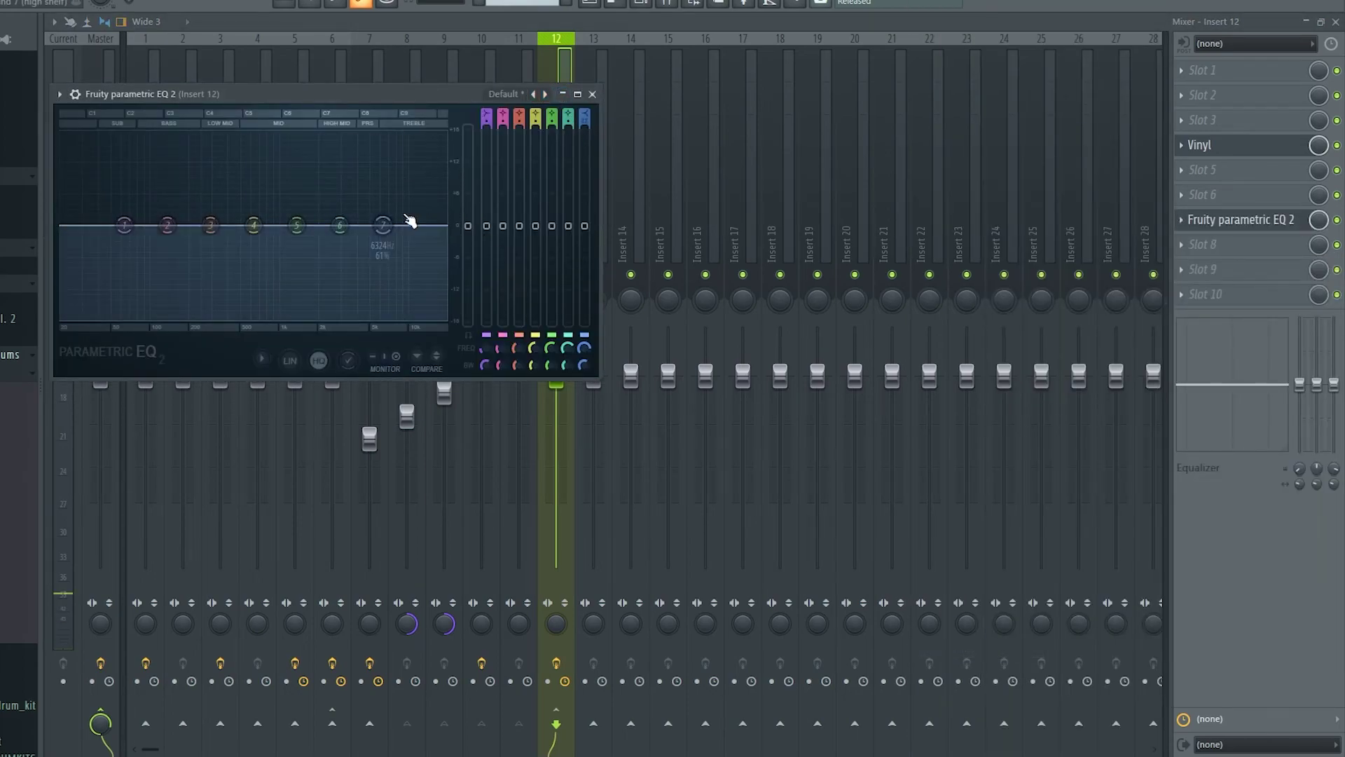
left_click_drag(382, 225, 405, 319)
left_click_drag(124, 225, 116, 317)
Step: Boost EQ bands 2 and 3 on Insert 12 and lower the track's fader to about -5.2 dB
left_click_drag(166, 224, 220, 210)
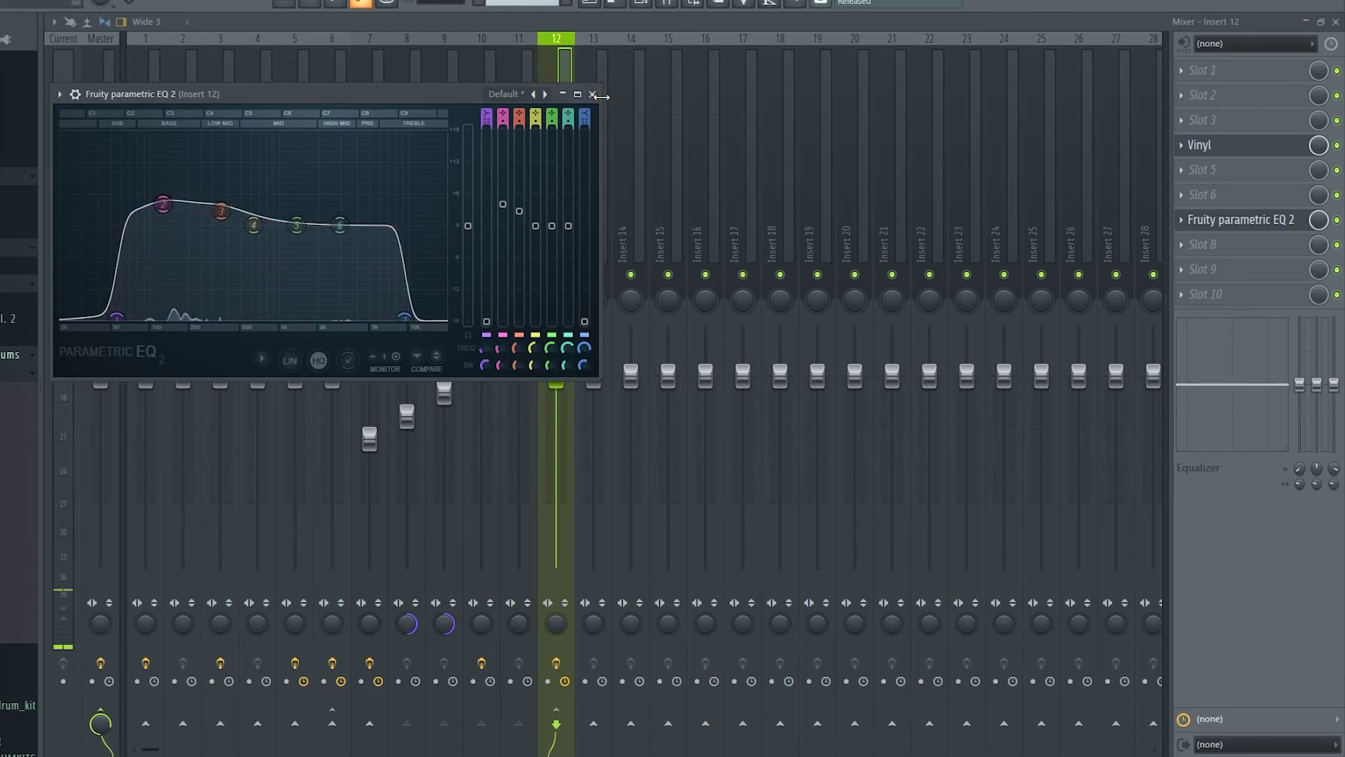
left_click(592, 94)
left_click_drag(556, 382, 556, 422)
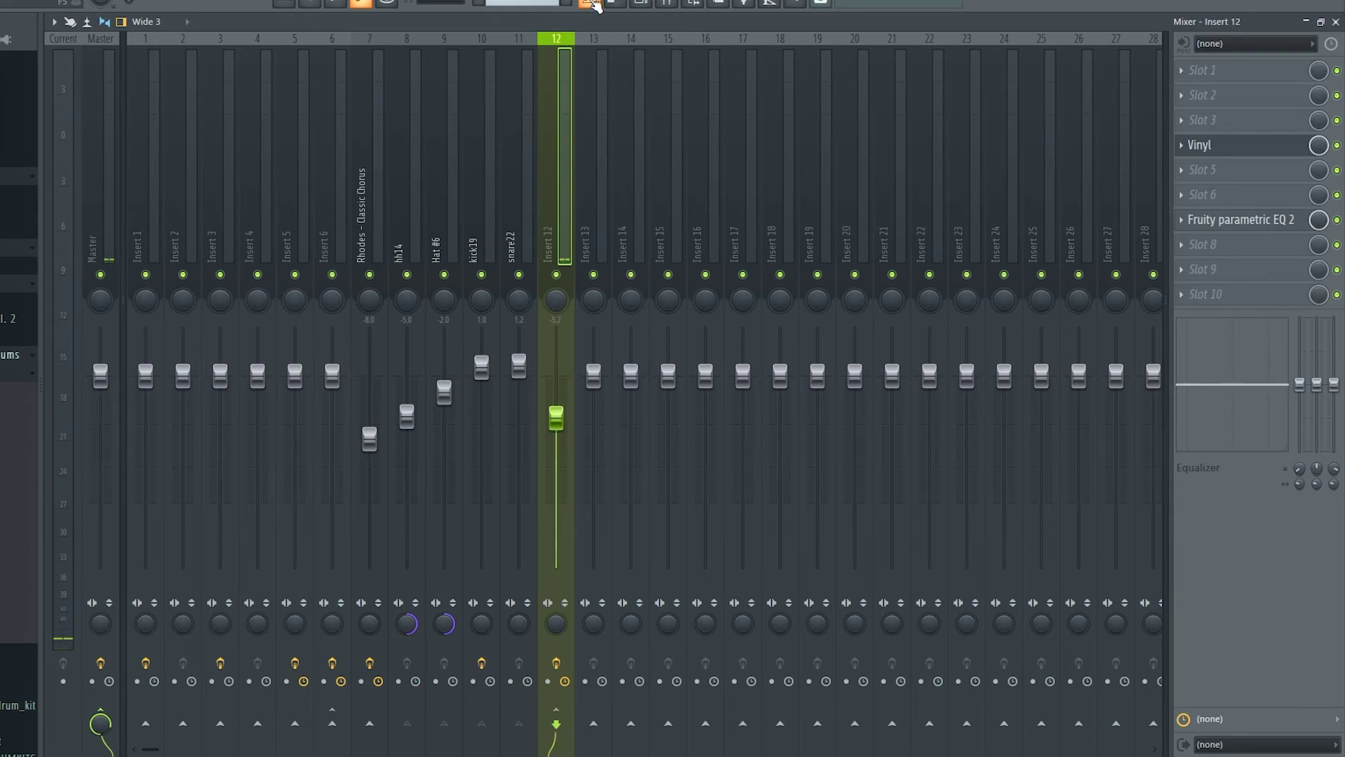
Step: Move the Pattern 2 clip to bar 9 on Track 3 of the playlist and duplicate it to bar 13
left_click(592, 4)
left_click_drag(354, 174, 649, 163)
left_click(649, 163, "ctrl")
key("ctrl+b")
left_click(867, 343)
right_click(867, 344)
Step: Duplicate the Pattern 1 clip on Track 1 so that the copy starts at bar 9
left_click(514, 87, "ctrl")
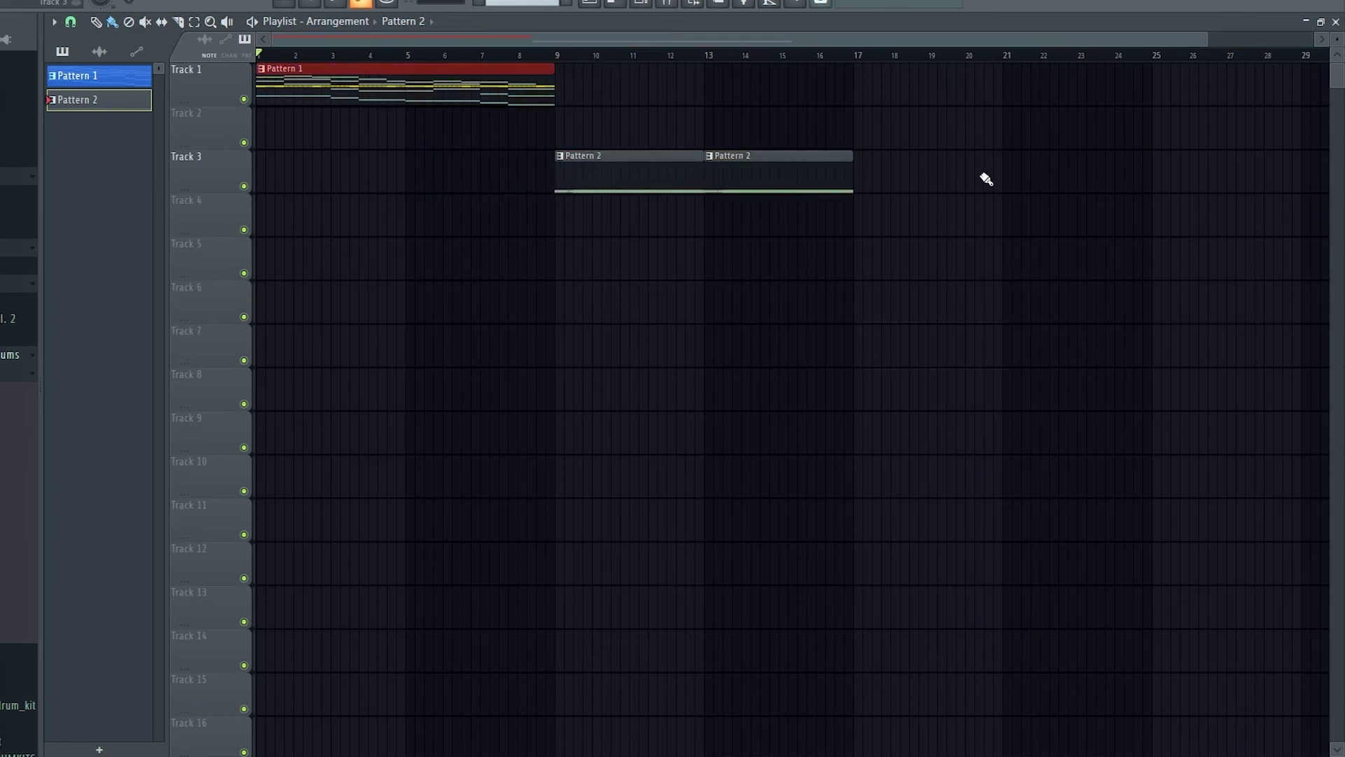
key("ctrl+b")
left_click(792, 390)
right_click(792, 389)
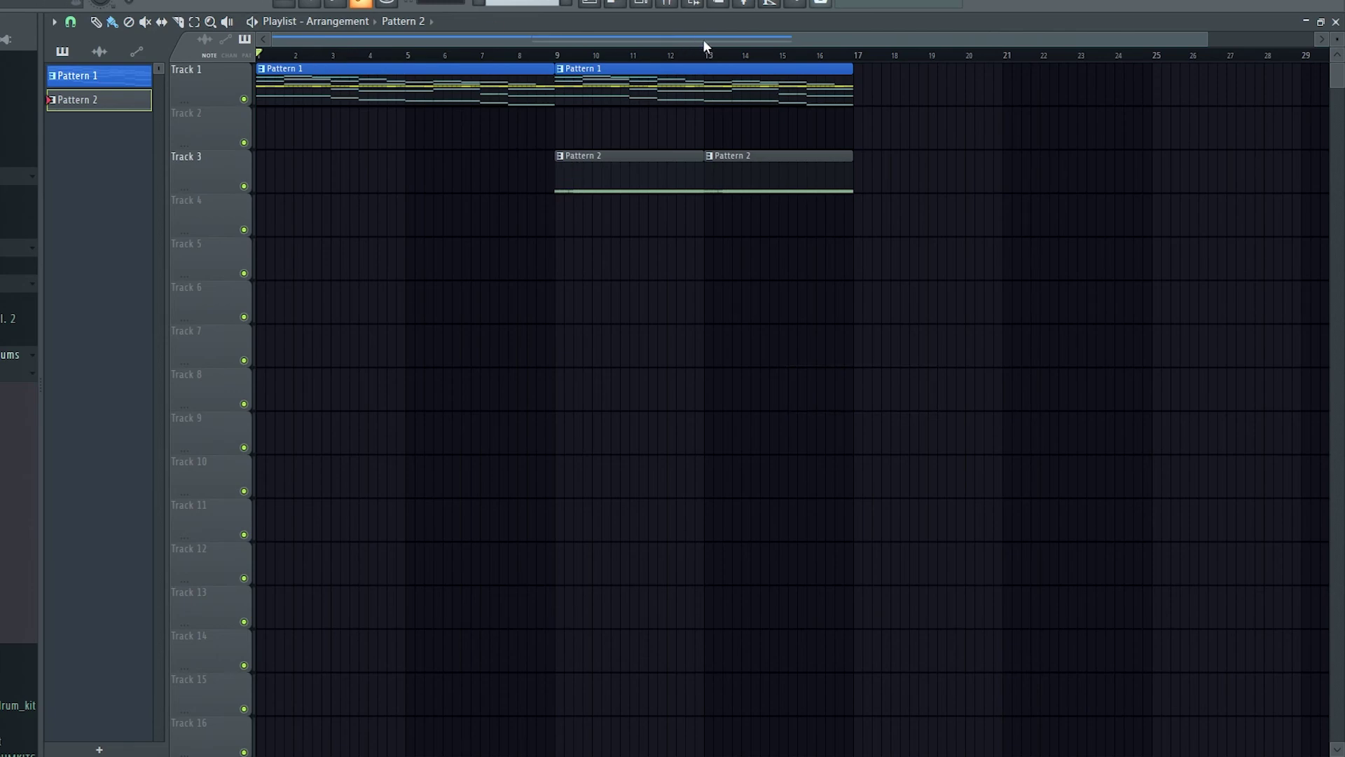
Step: Review the Vinyl settings on Insert 12 and play the playlist arrangement from the start
left_click(668, 6)
left_click(1257, 150)
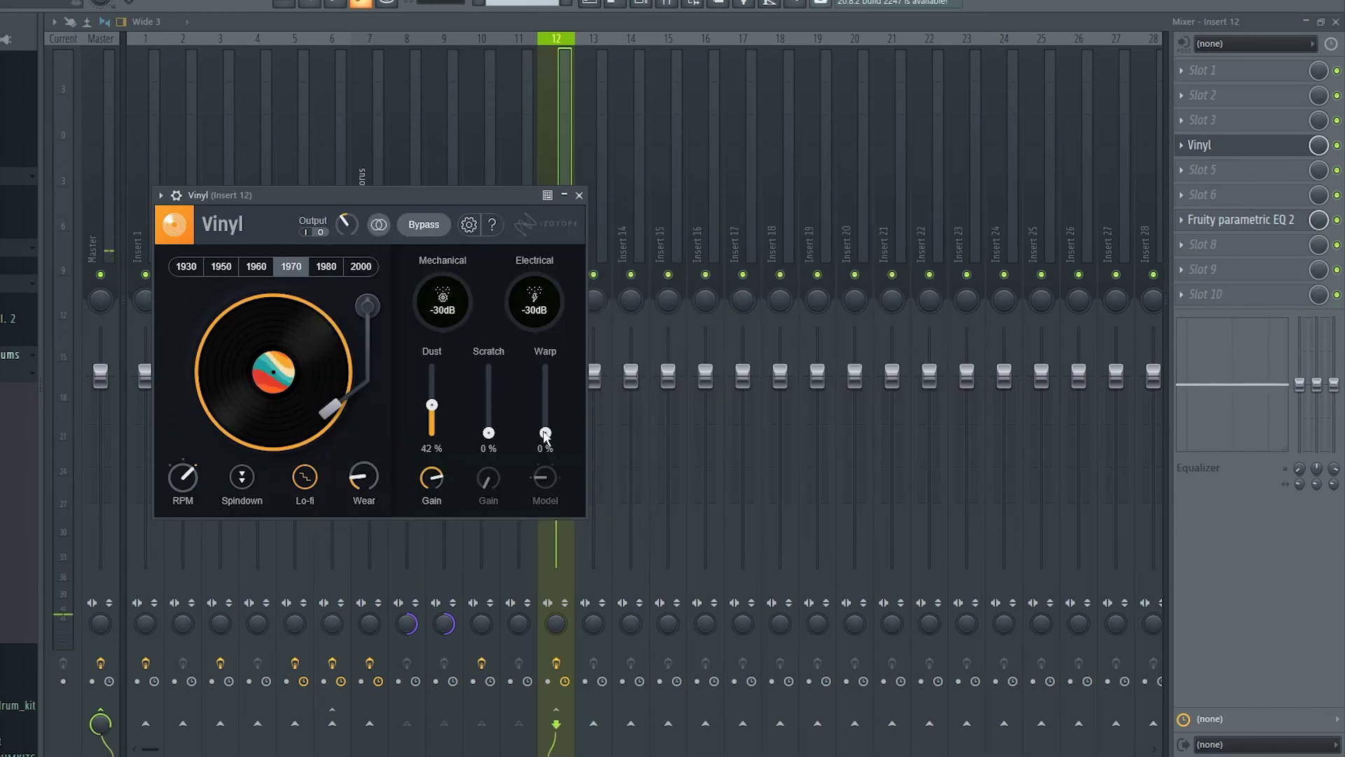
left_click(580, 196)
left_click(589, 3)
key("space")
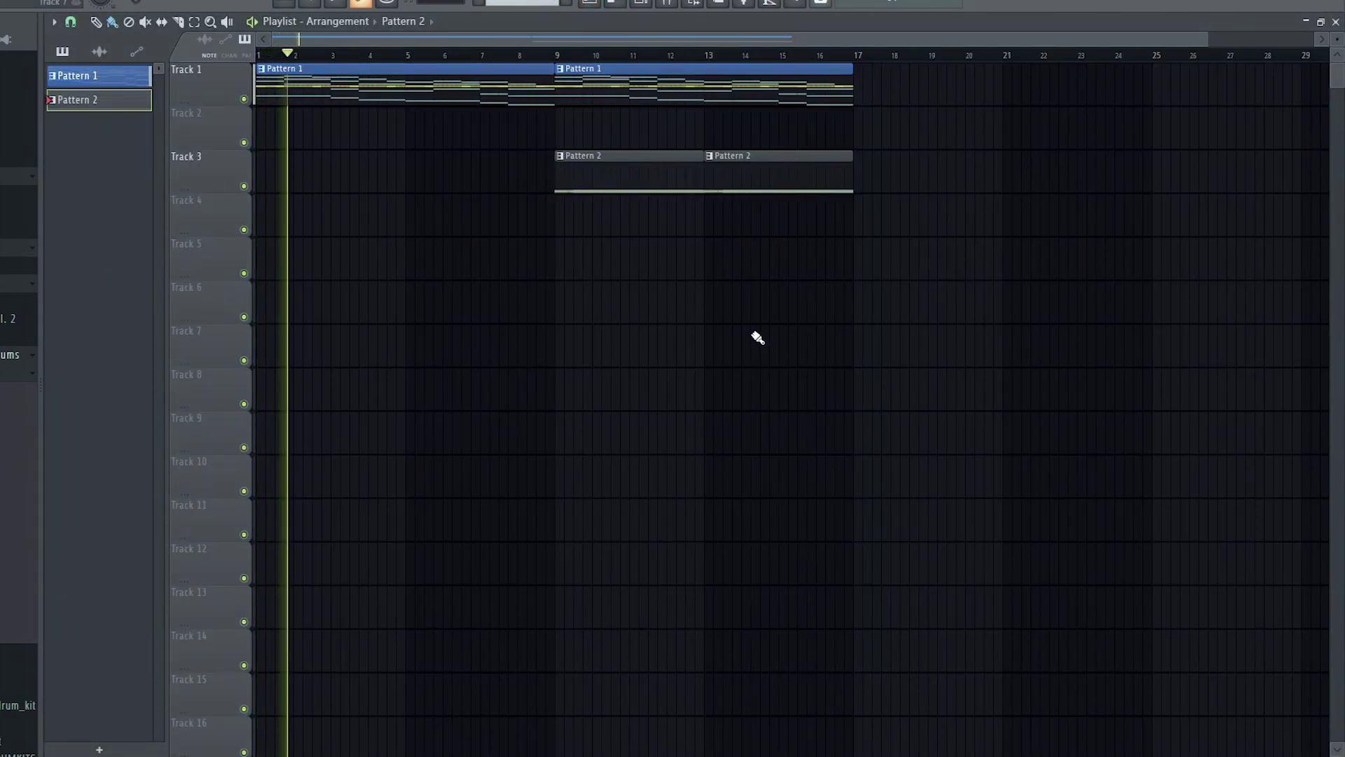